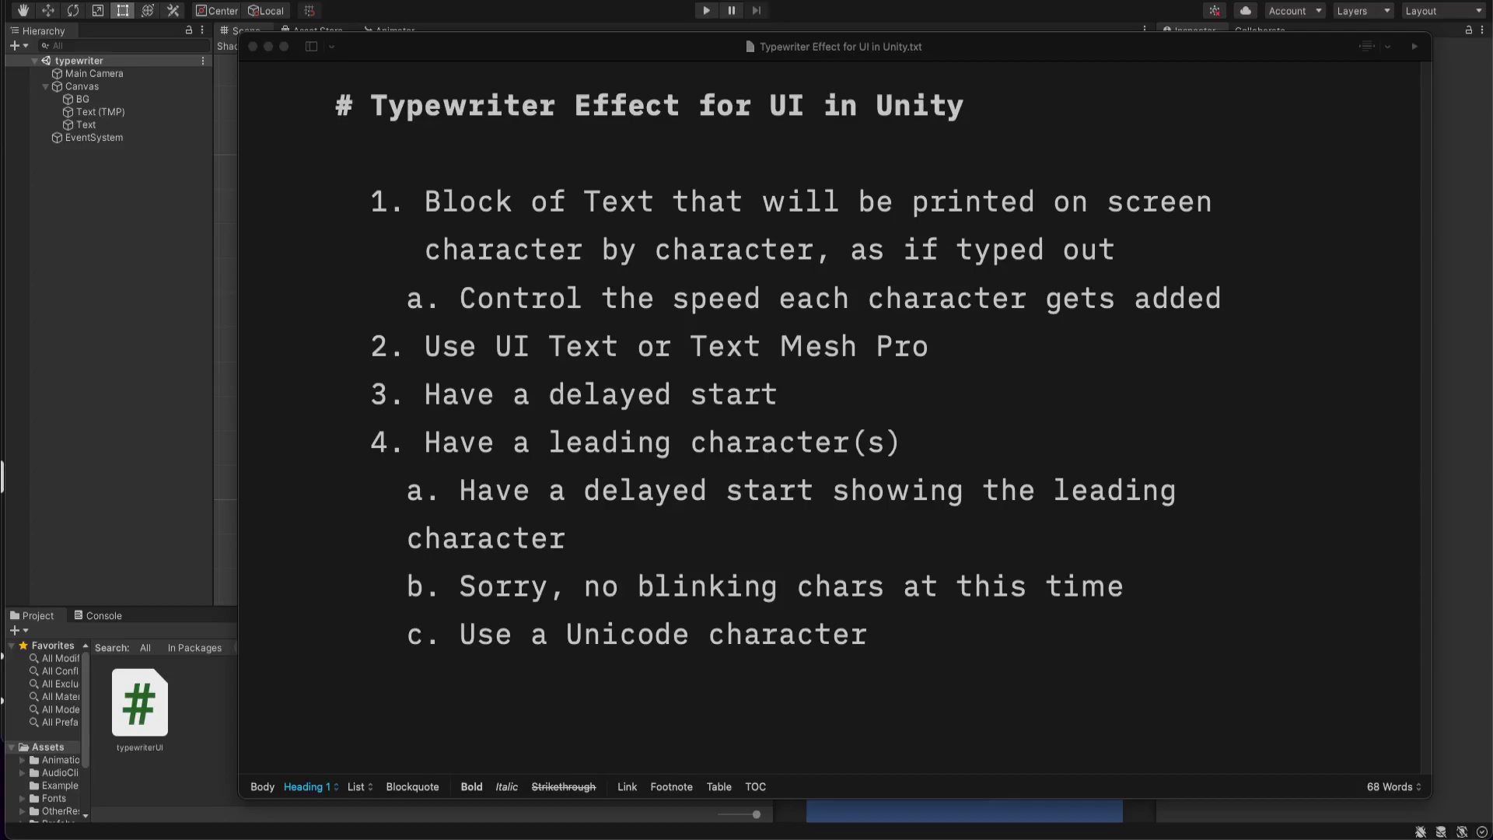
# Bring the notes window forward to read the four-point typewriter-effect requirements outline.
pyautogui.click(1104, 105)
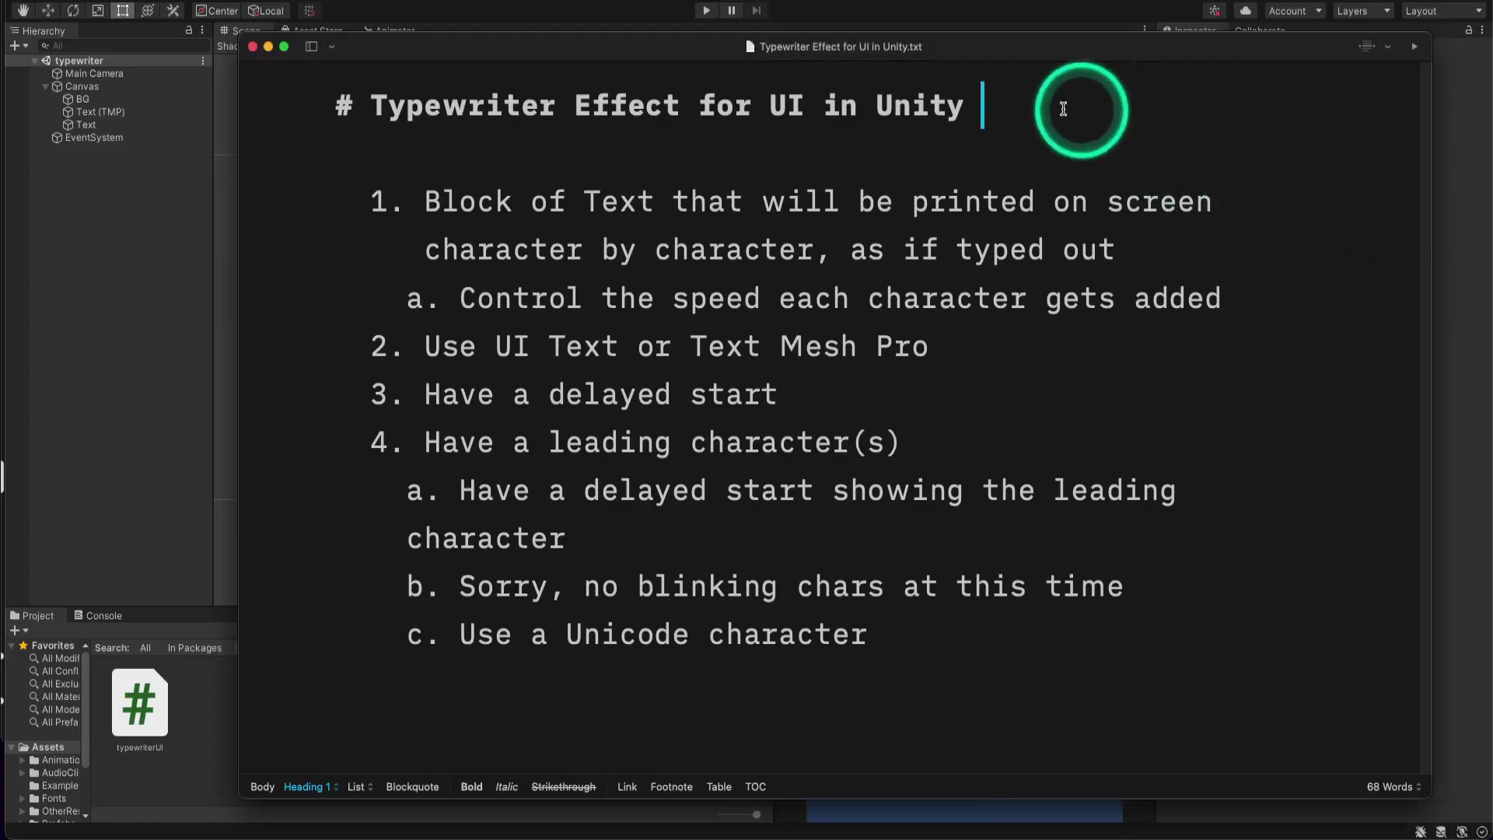
# Dismiss the notes and compare the TextMeshPro and legacy welcome messages in the scene.
pyautogui.click(152, 403)
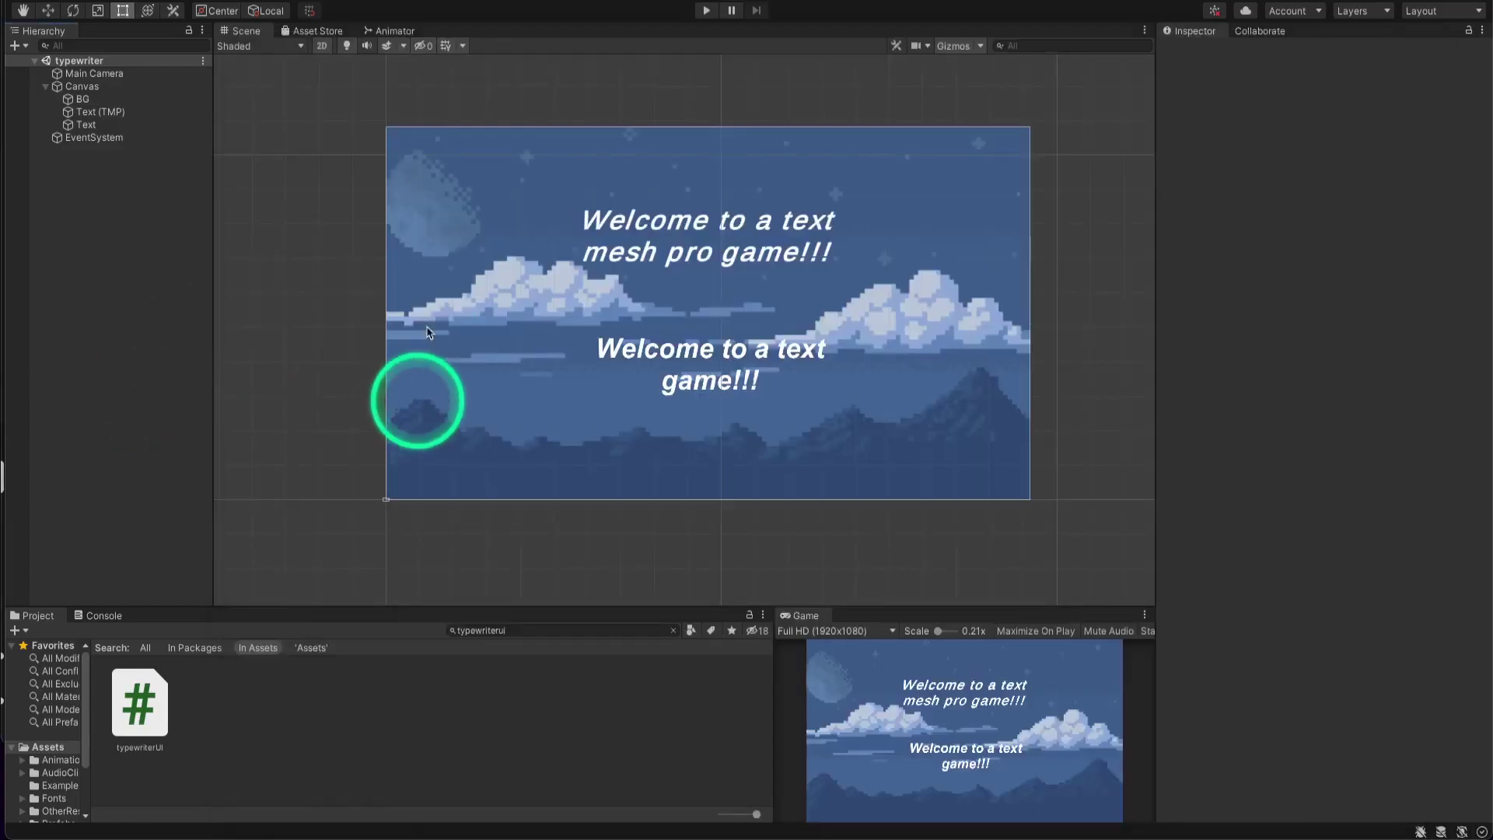
pyautogui.click(653, 267)
pyautogui.click(609, 360)
pyautogui.click(596, 210)
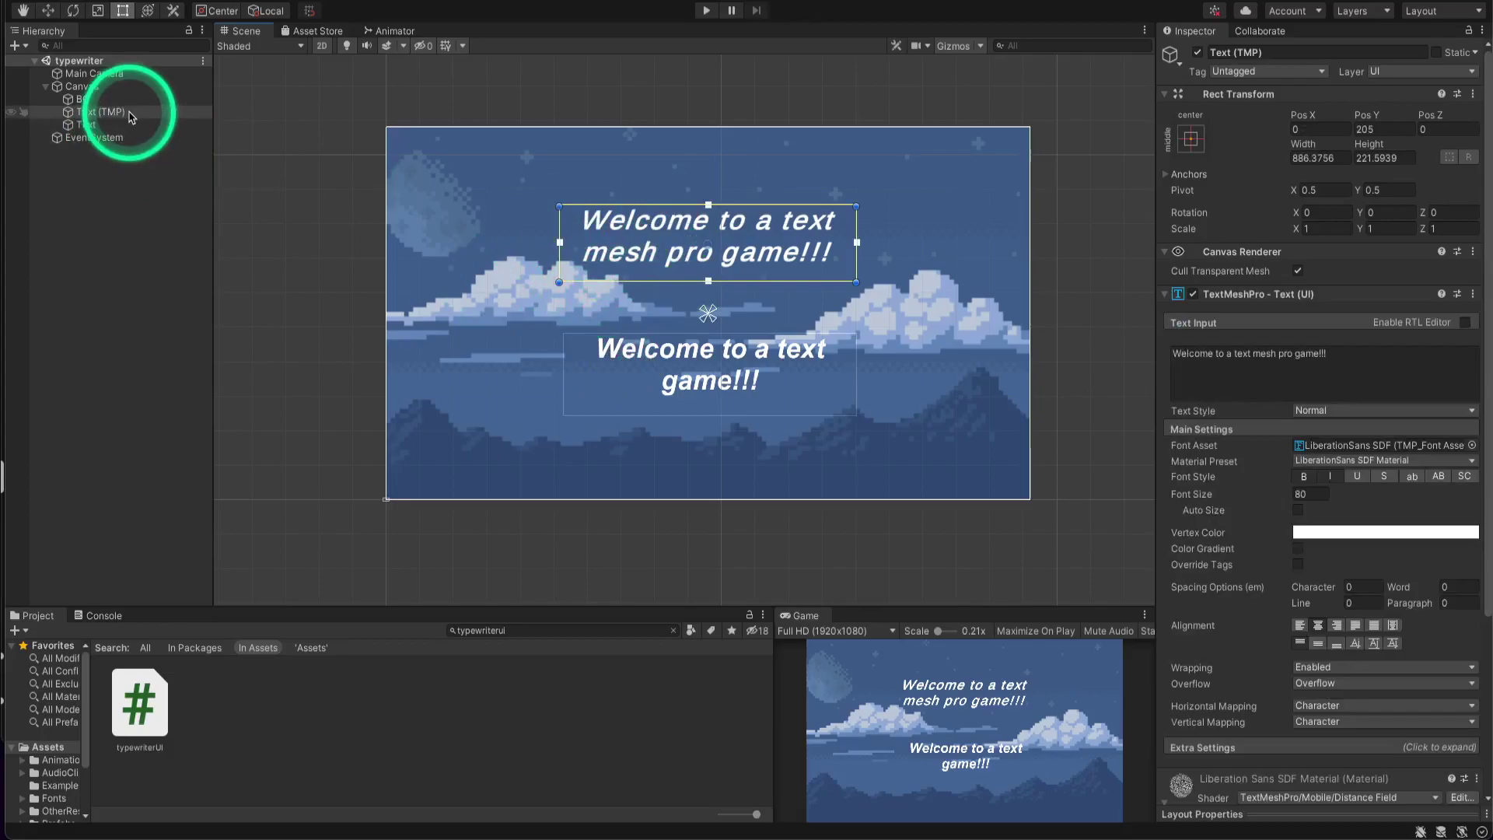
pyautogui.click(634, 406)
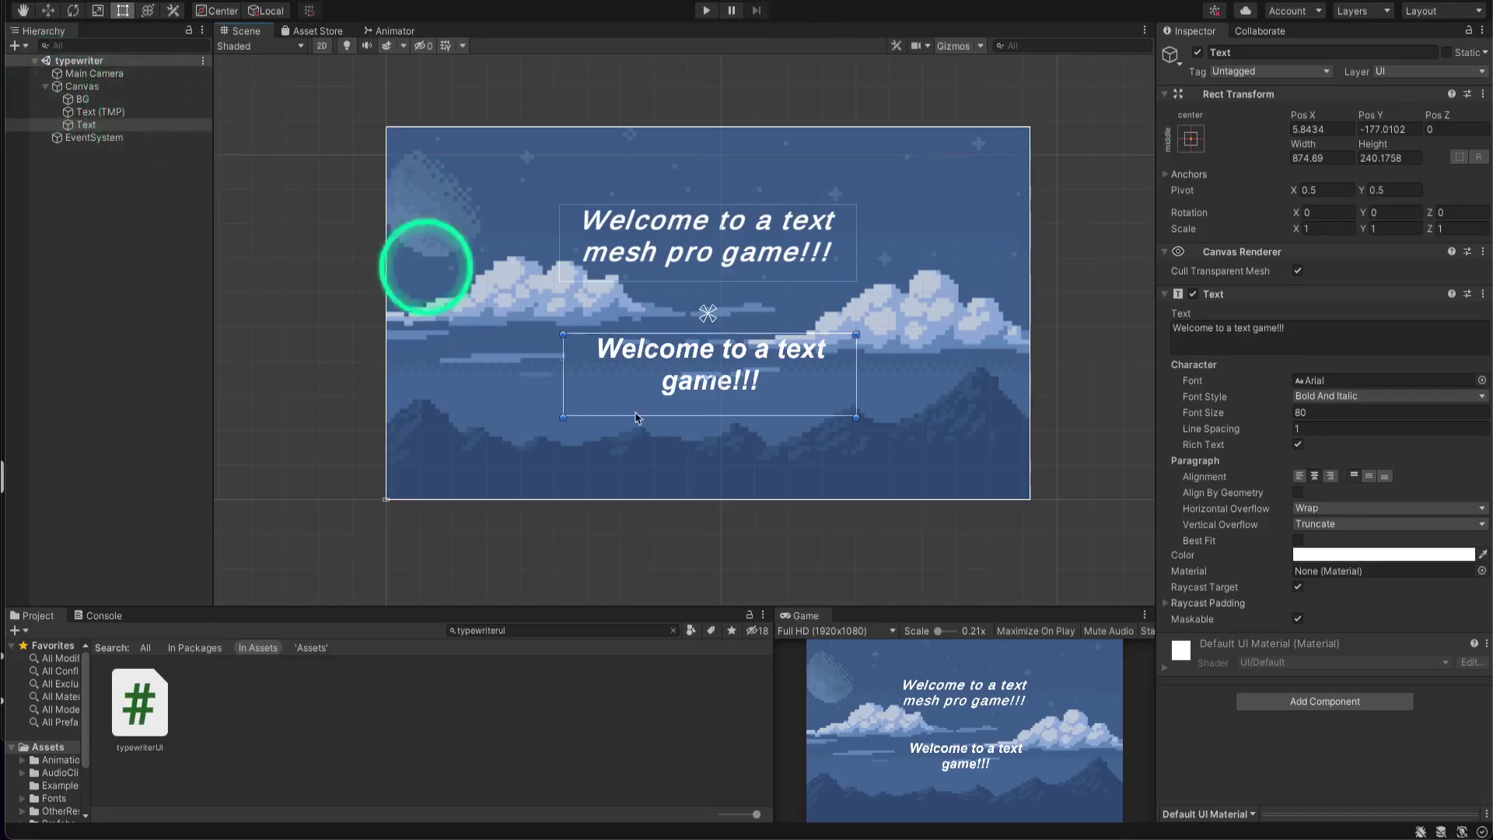
pyautogui.click(684, 266)
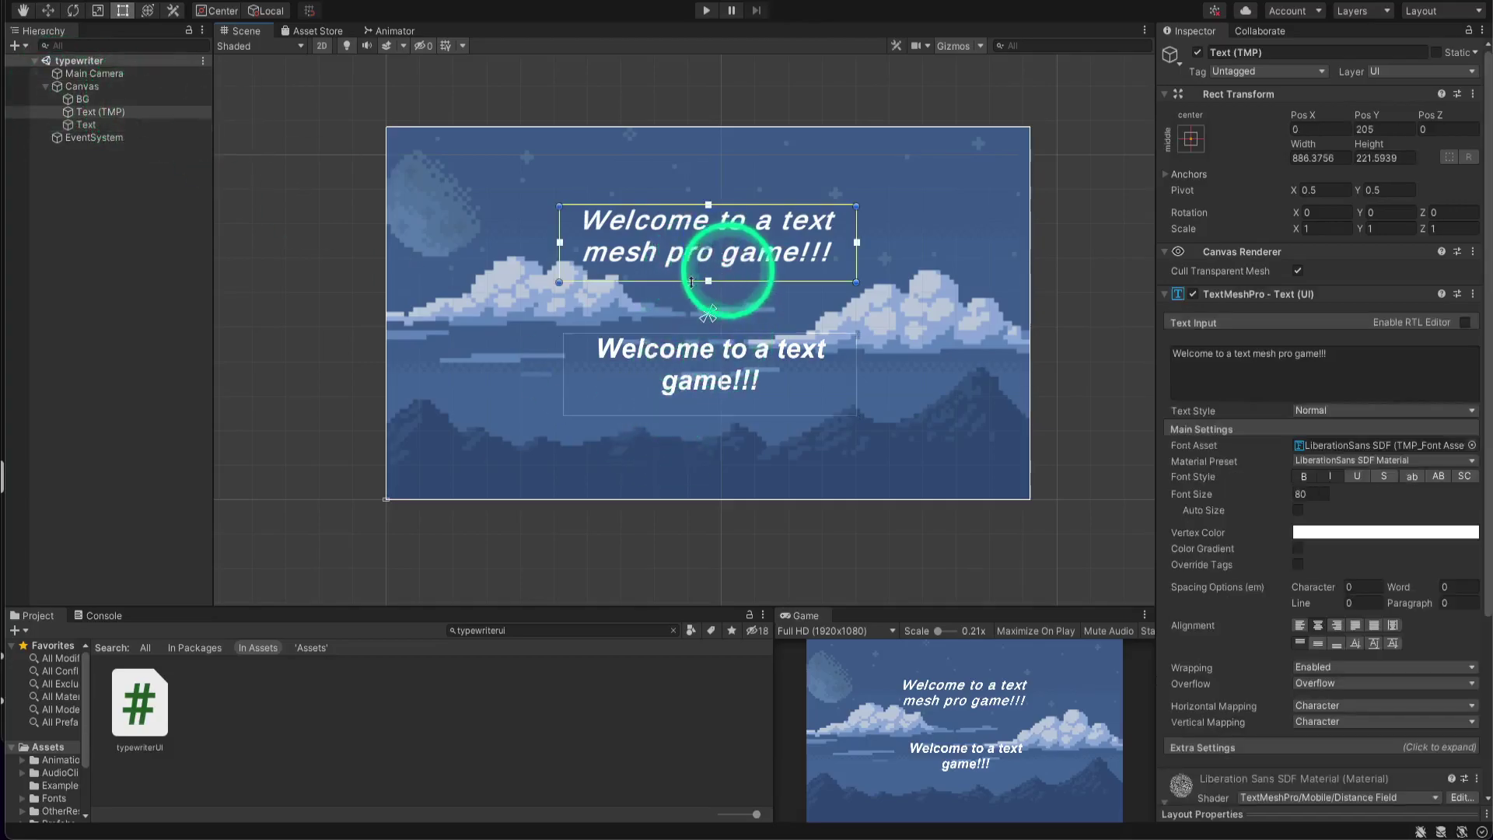
# Select the TextMeshPro welcome string in the Inspector and run the scene to preview both messages.
pyautogui.scroll(-5, 1306, 506)
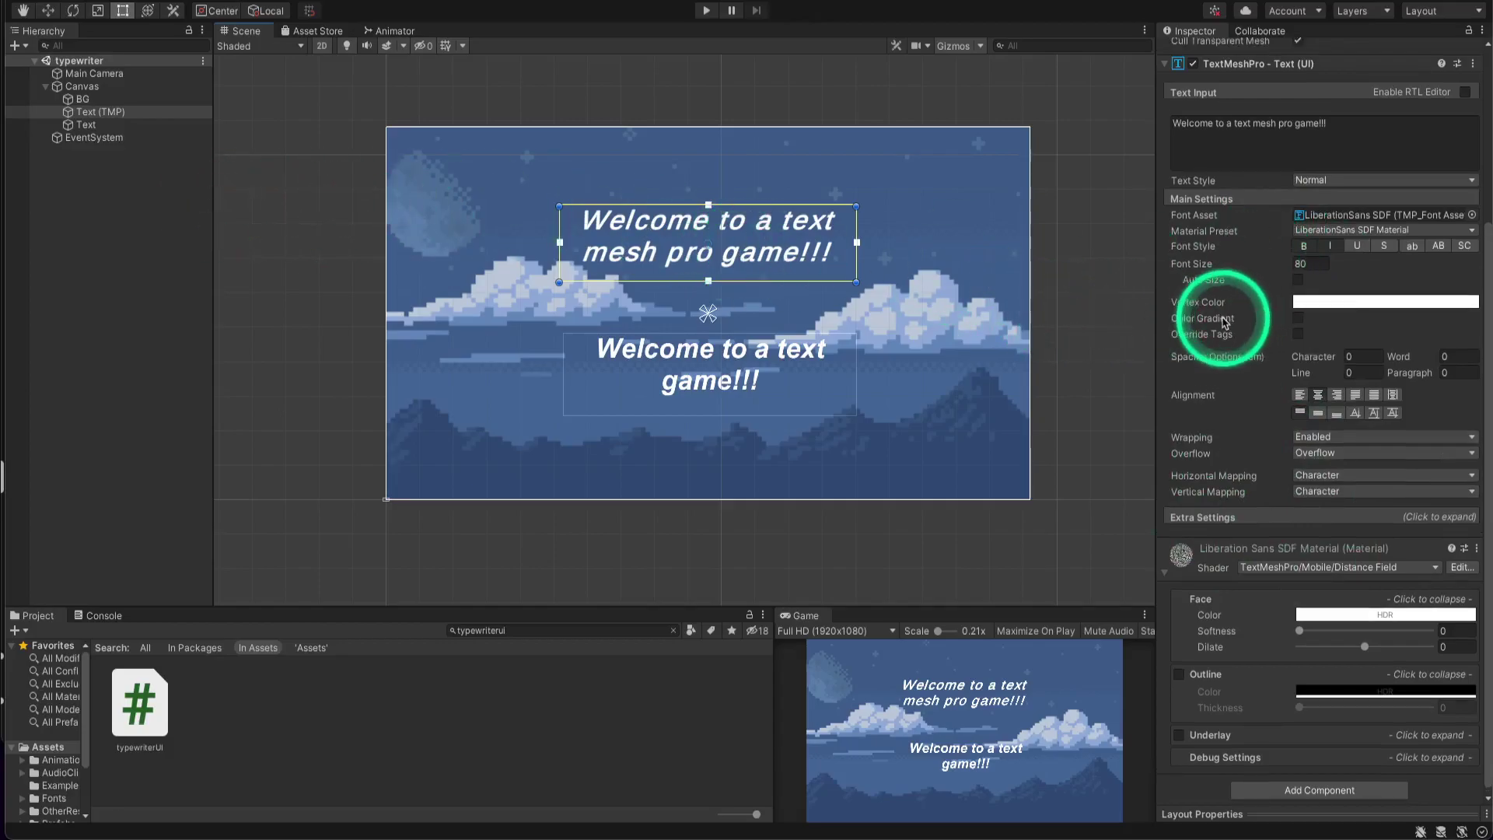
pyautogui.scroll(4, 1222, 317)
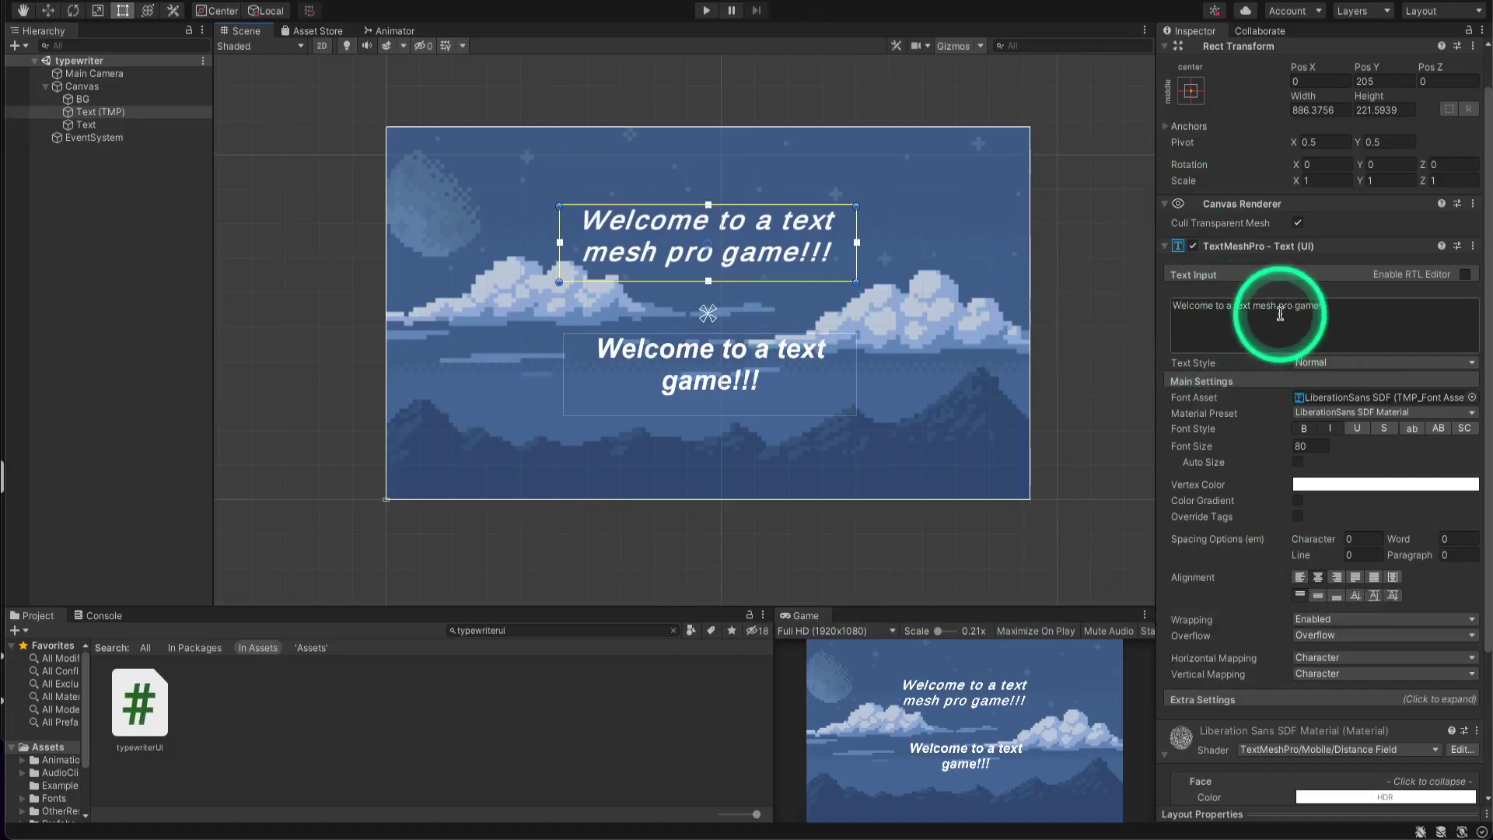
pyautogui.moveTo(1341, 303); pyautogui.dragTo(1174, 306)
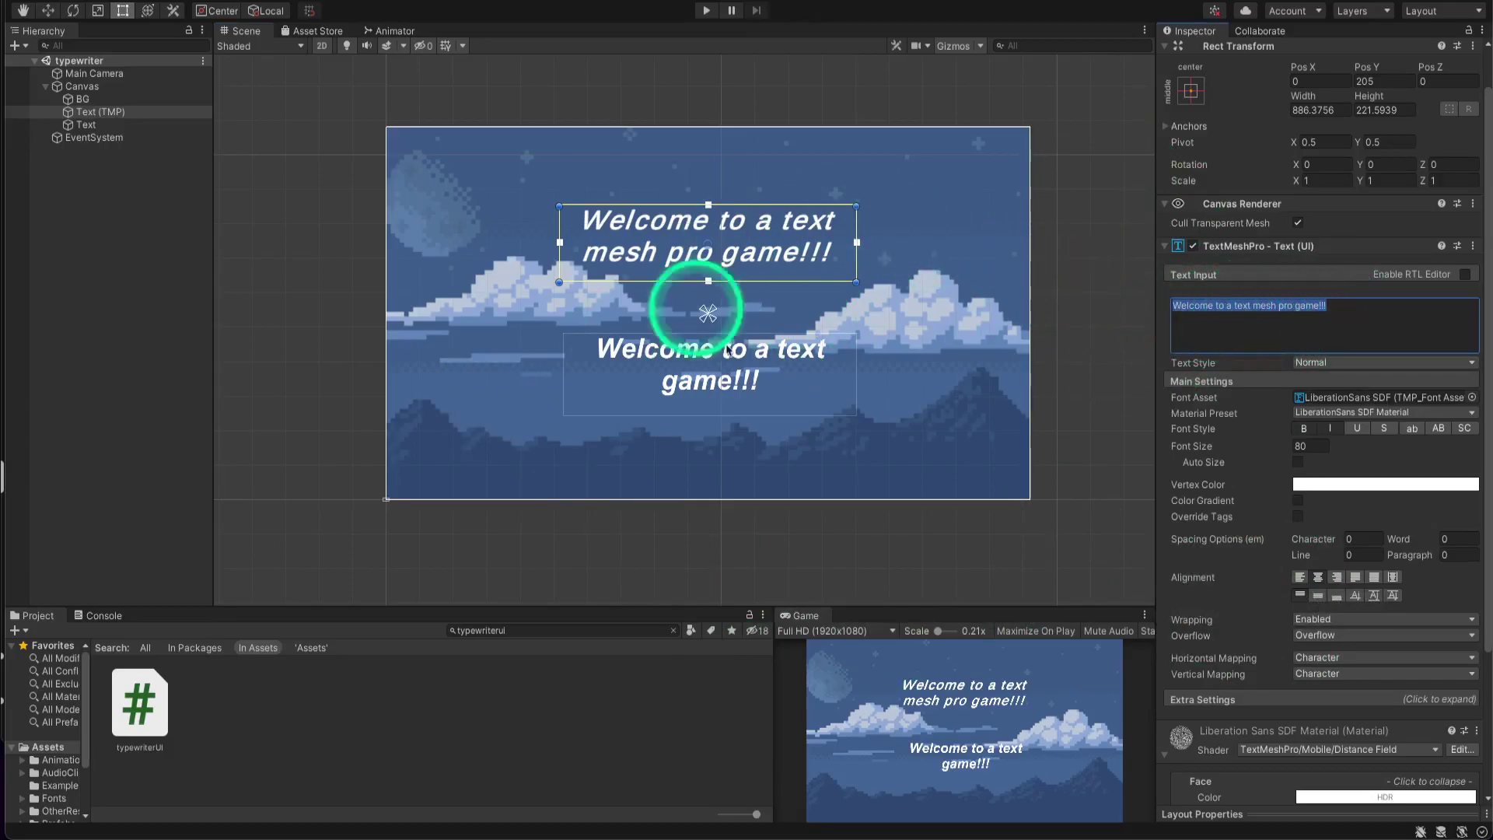
pyautogui.click(708, 11)
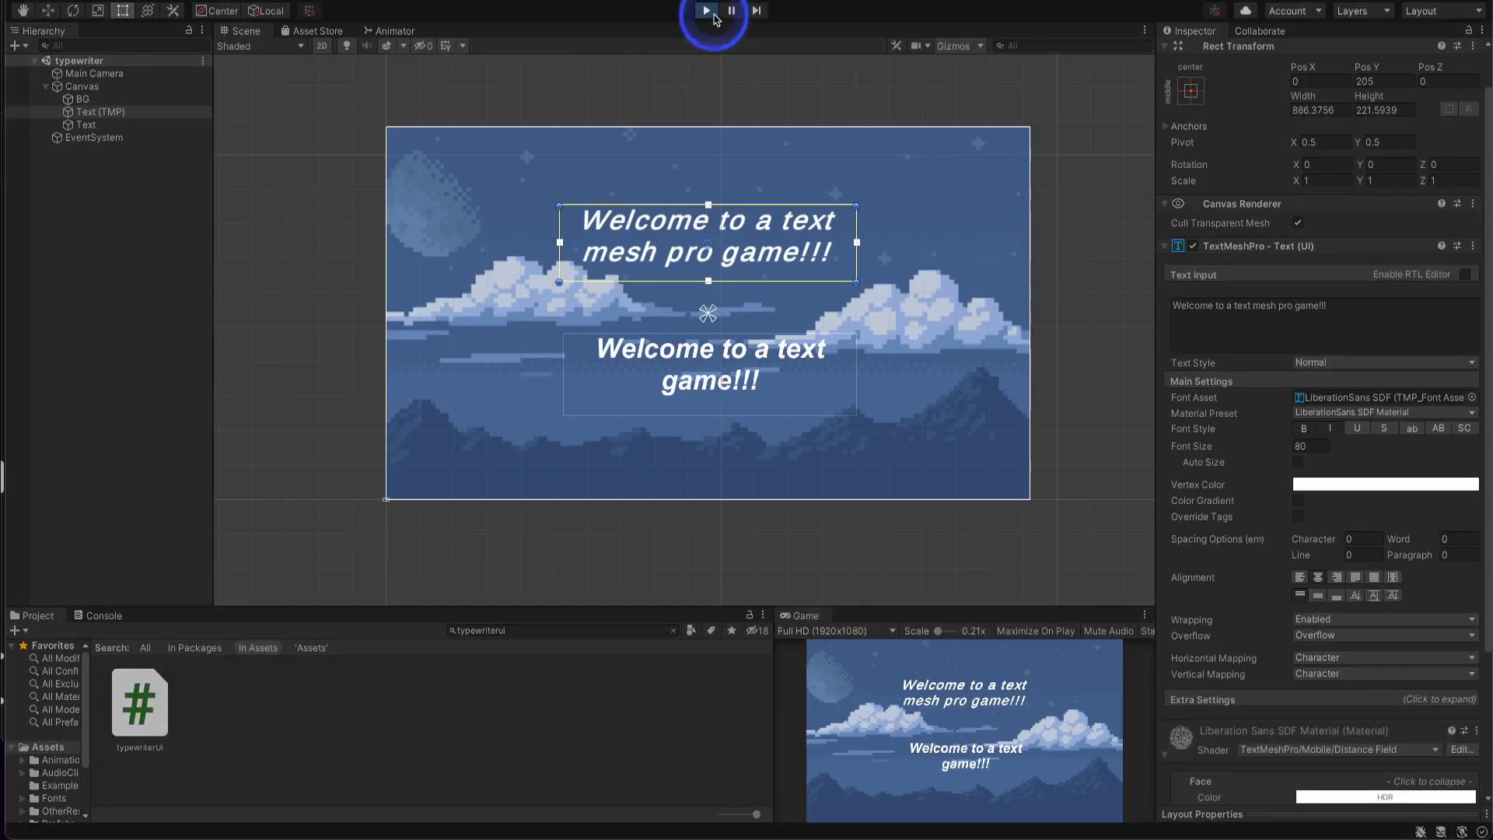
# Drag the typewriterUI script onto Text (TMP) and select its Delay Before Start field.
pyautogui.scroll(-5, 1299, 490)
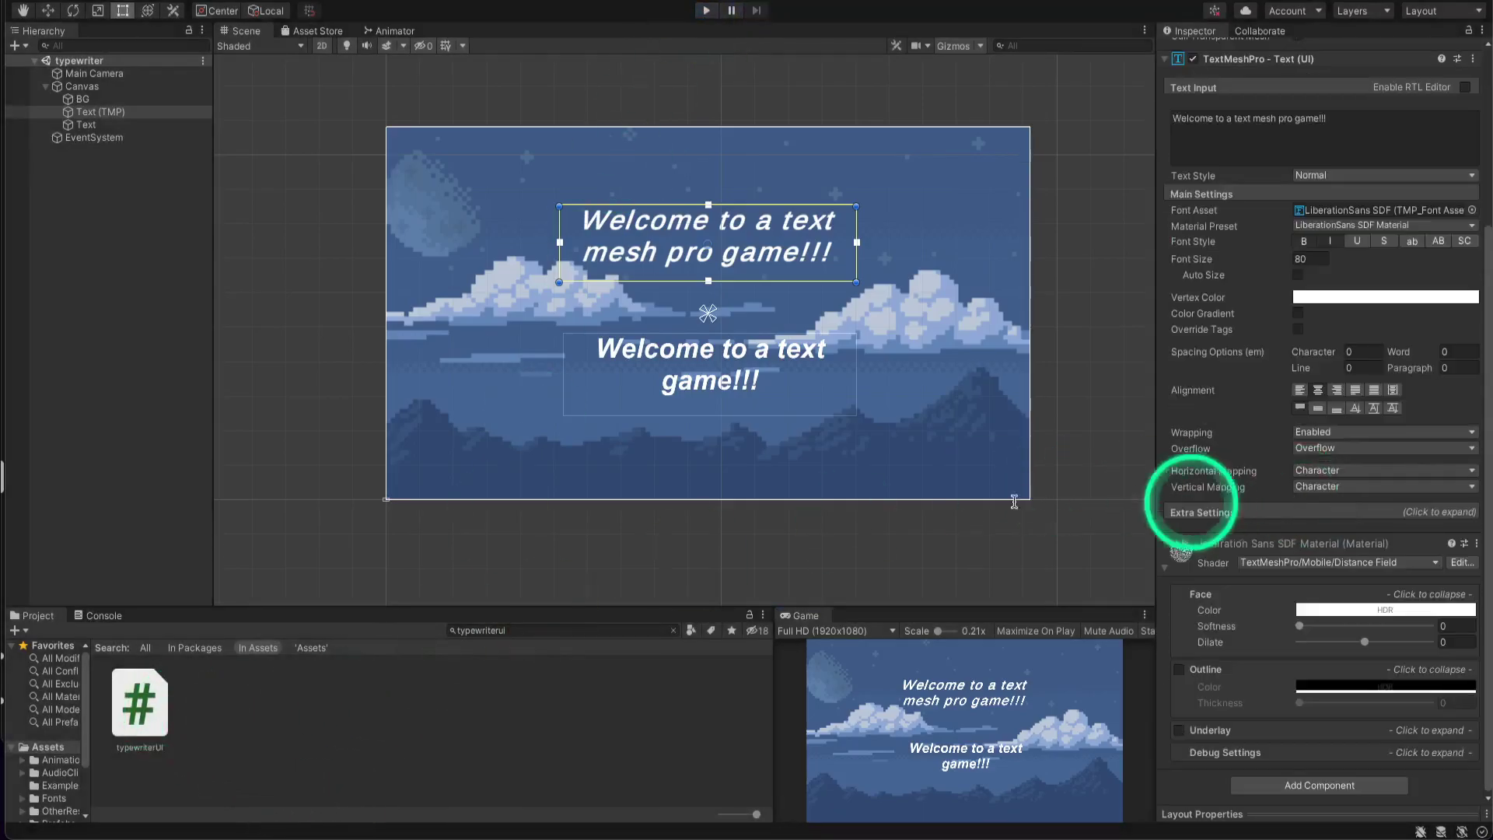
pyautogui.moveTo(154, 720); pyautogui.dragTo(165, 714)
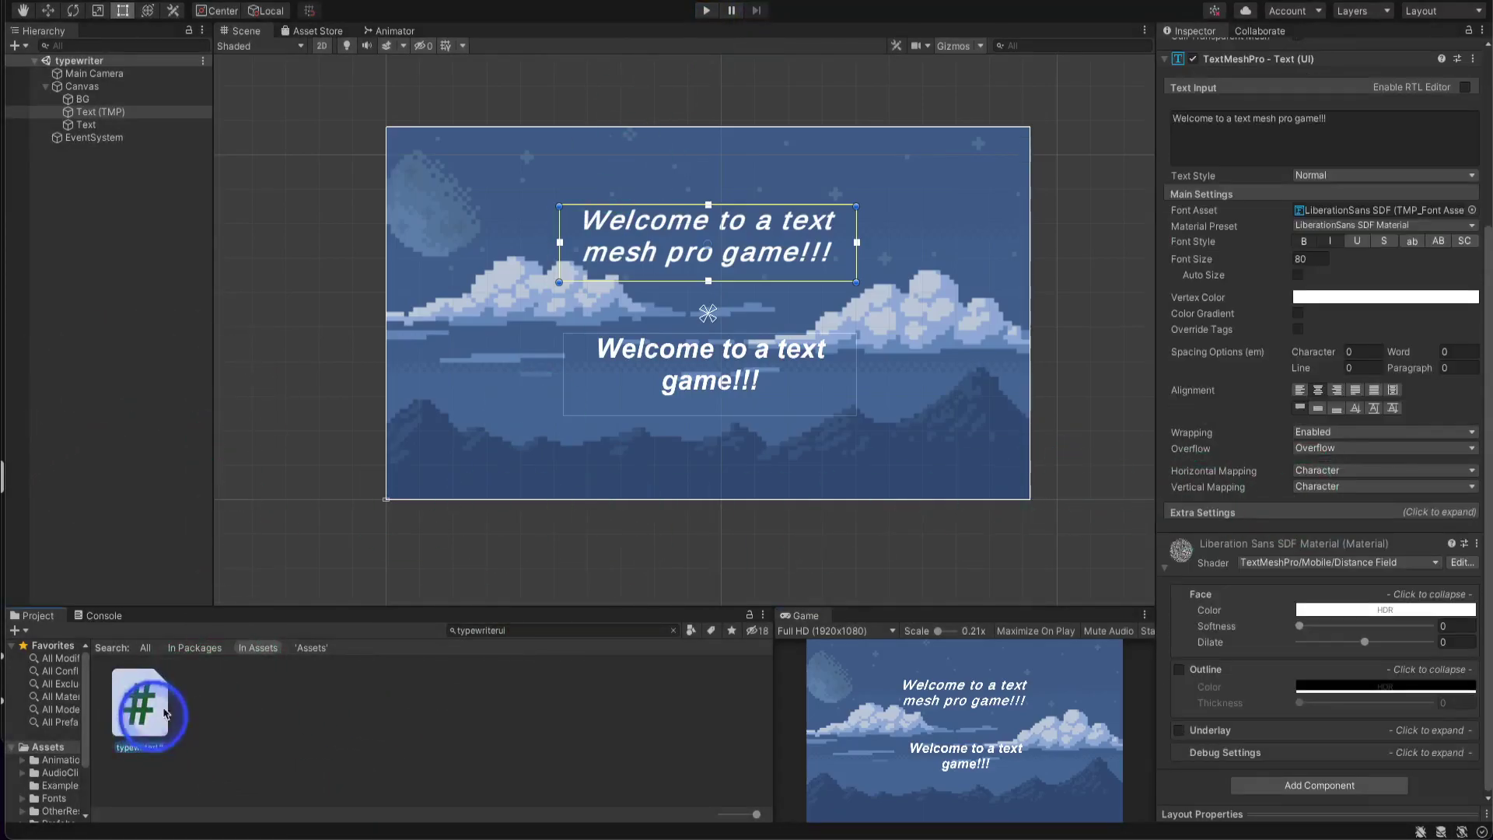
pyautogui.moveTo(1108, 688); pyautogui.dragTo(1310, 563)
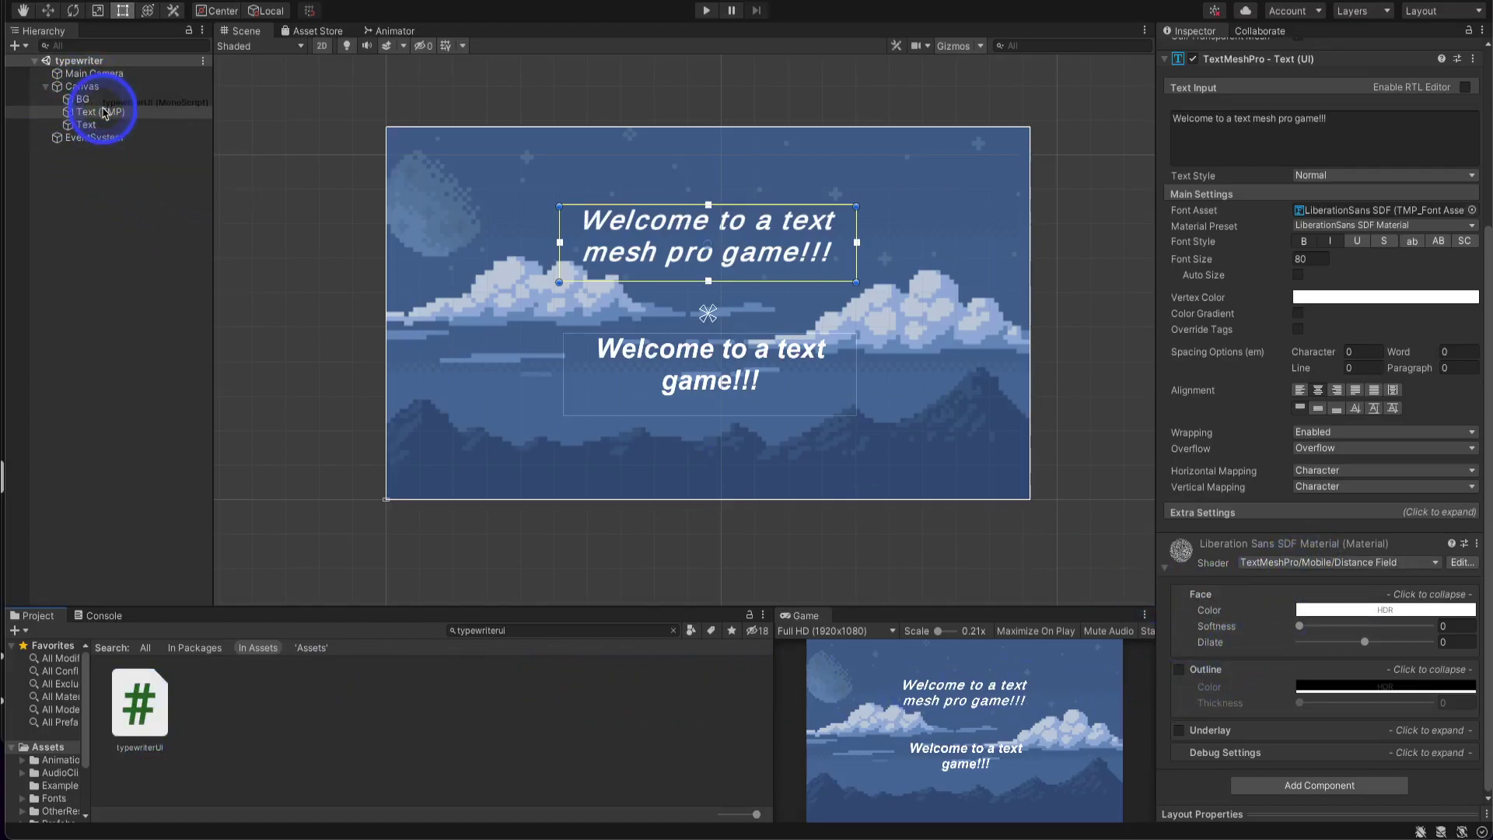
pyautogui.moveTo(105, 113); pyautogui.dragTo(109, 113)
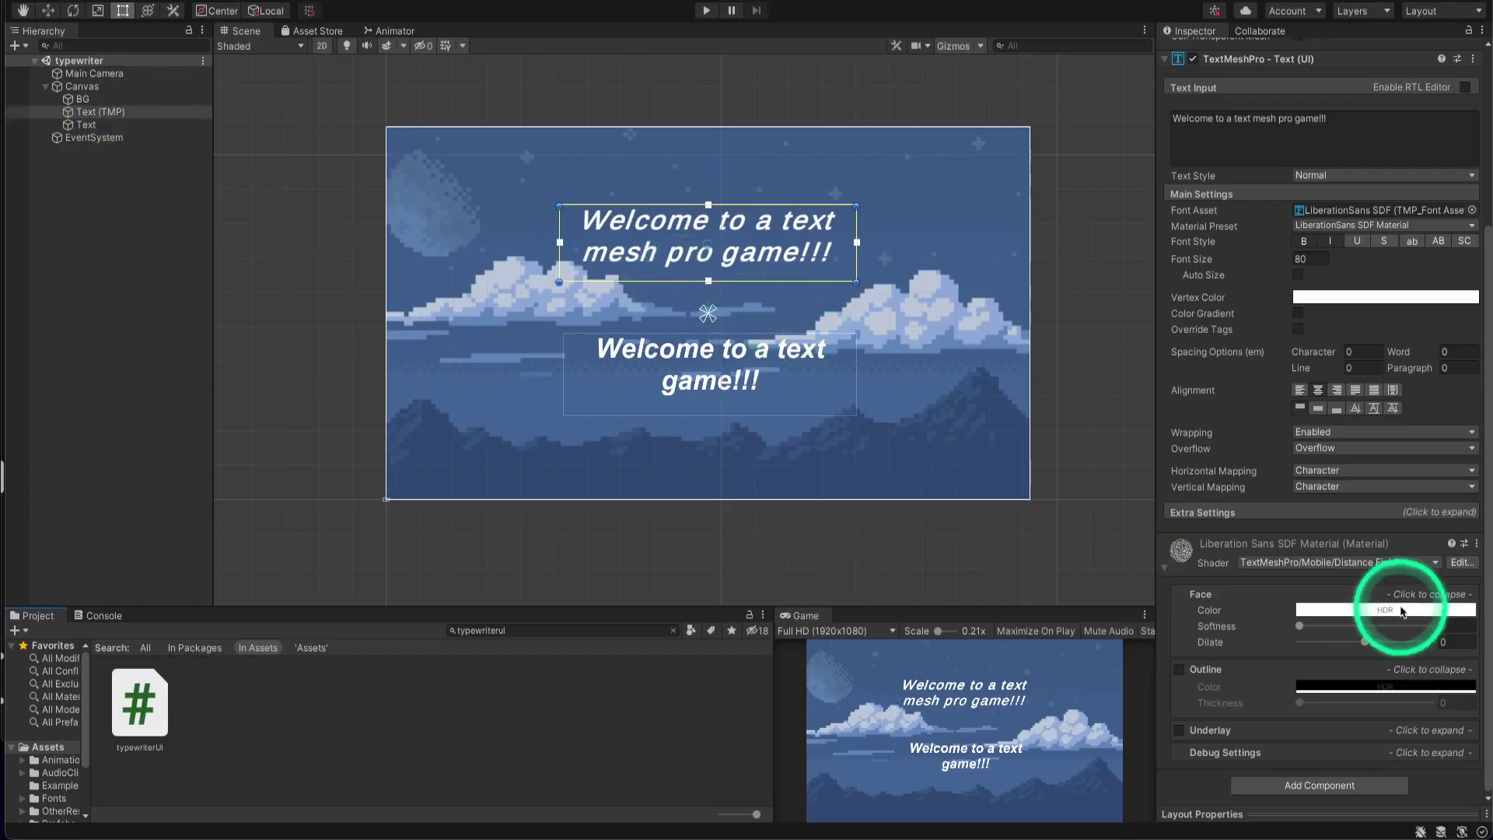
pyautogui.moveTo(155, 704); pyautogui.dragTo(156, 59)
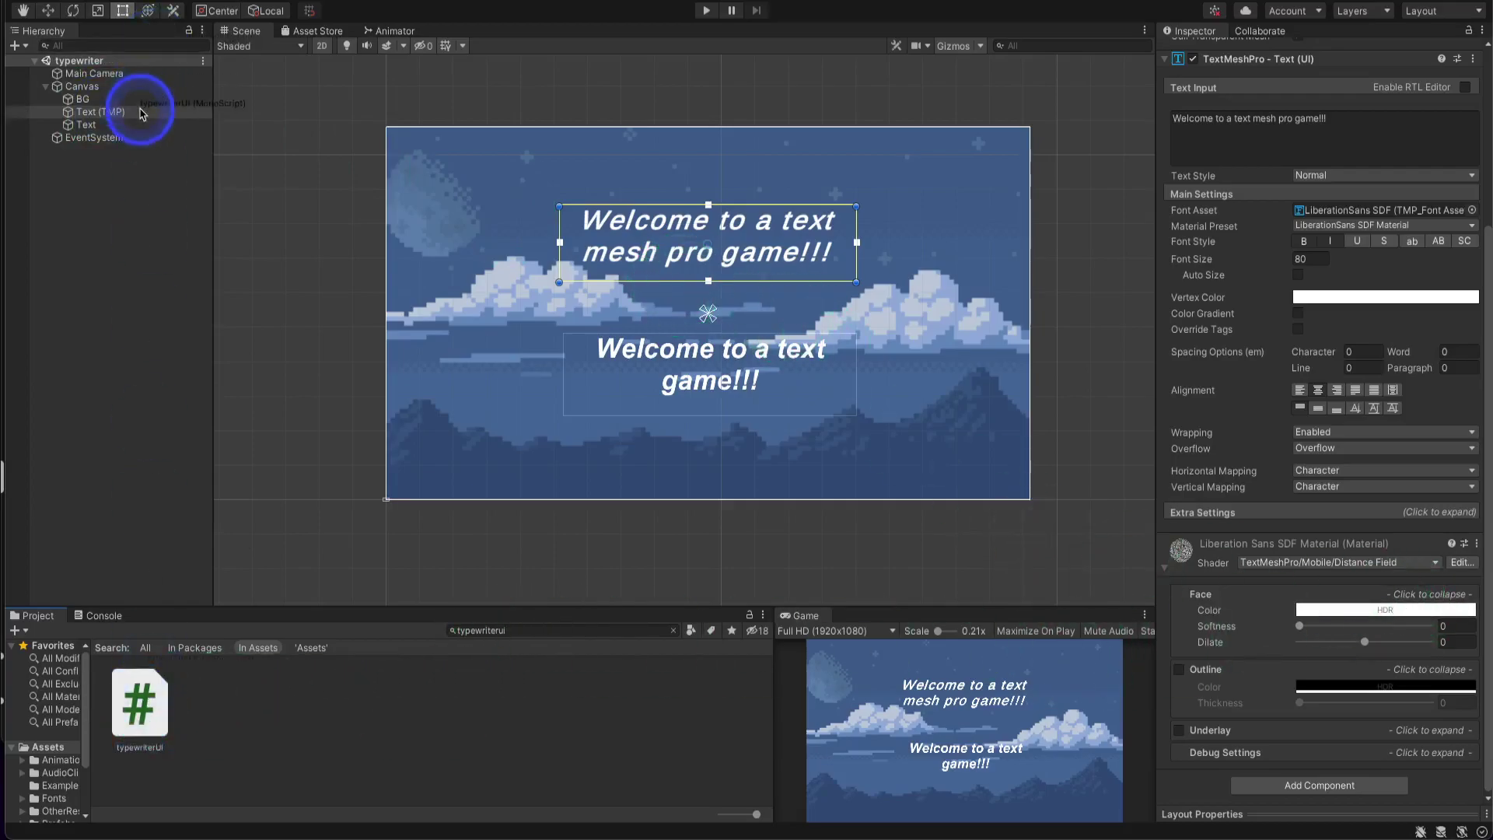
pyautogui.moveTo(112, 113); pyautogui.dragTo(113, 113)
pyautogui.scroll(-3, 1391, 622)
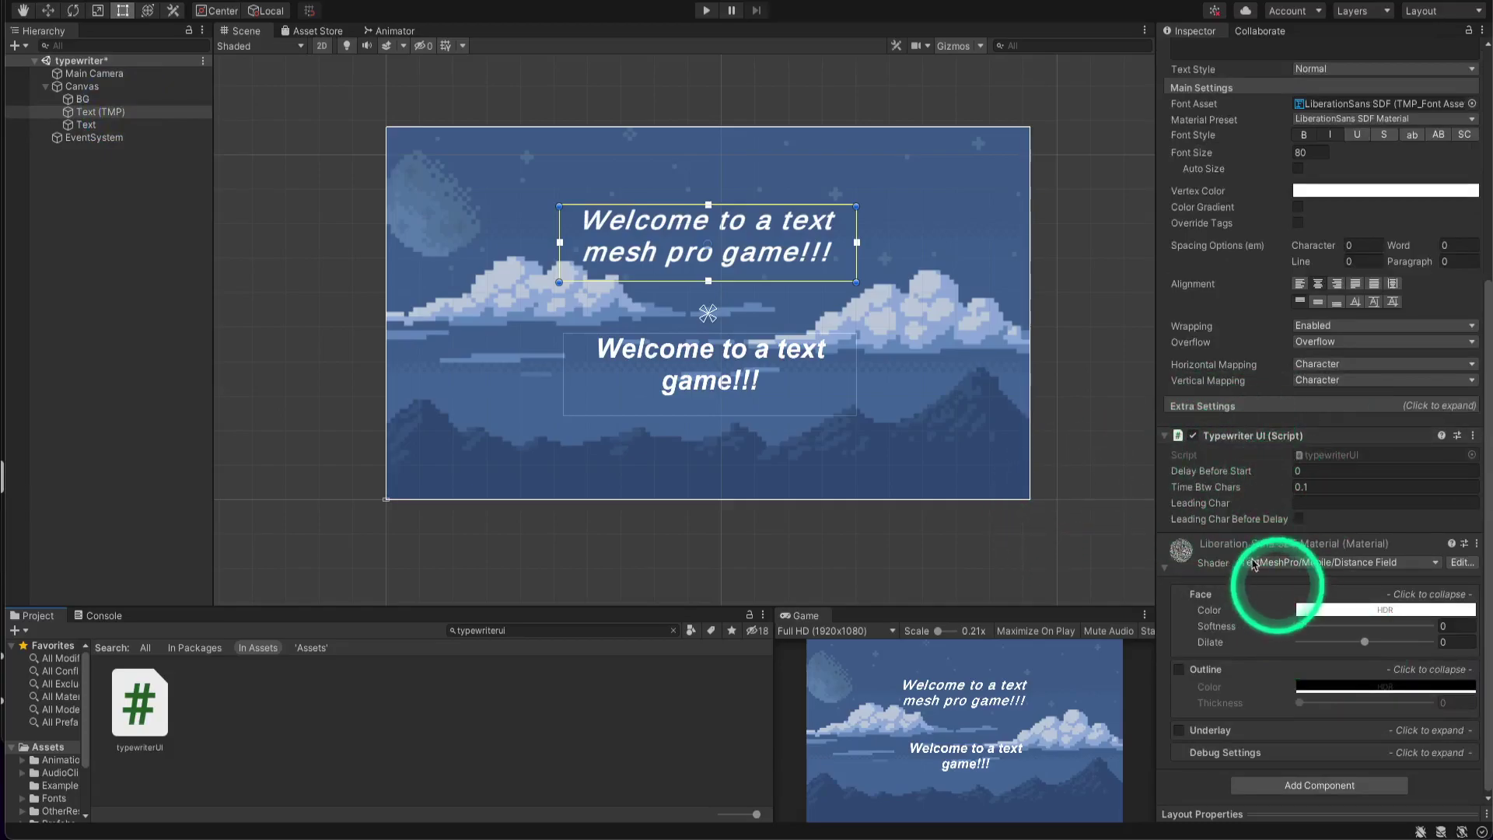
pyautogui.click(1298, 473)
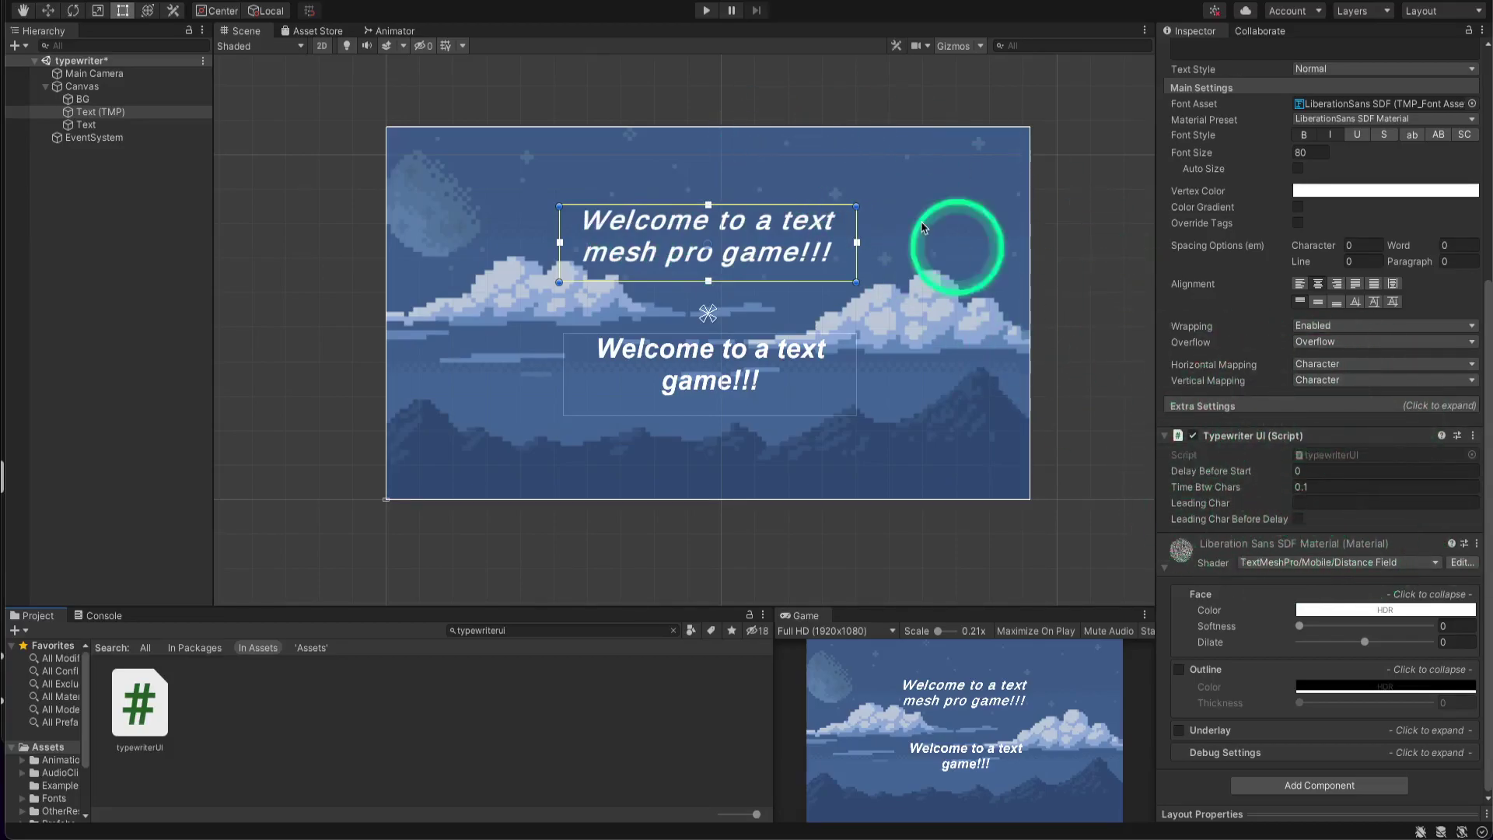
pyautogui.click(710, 12)
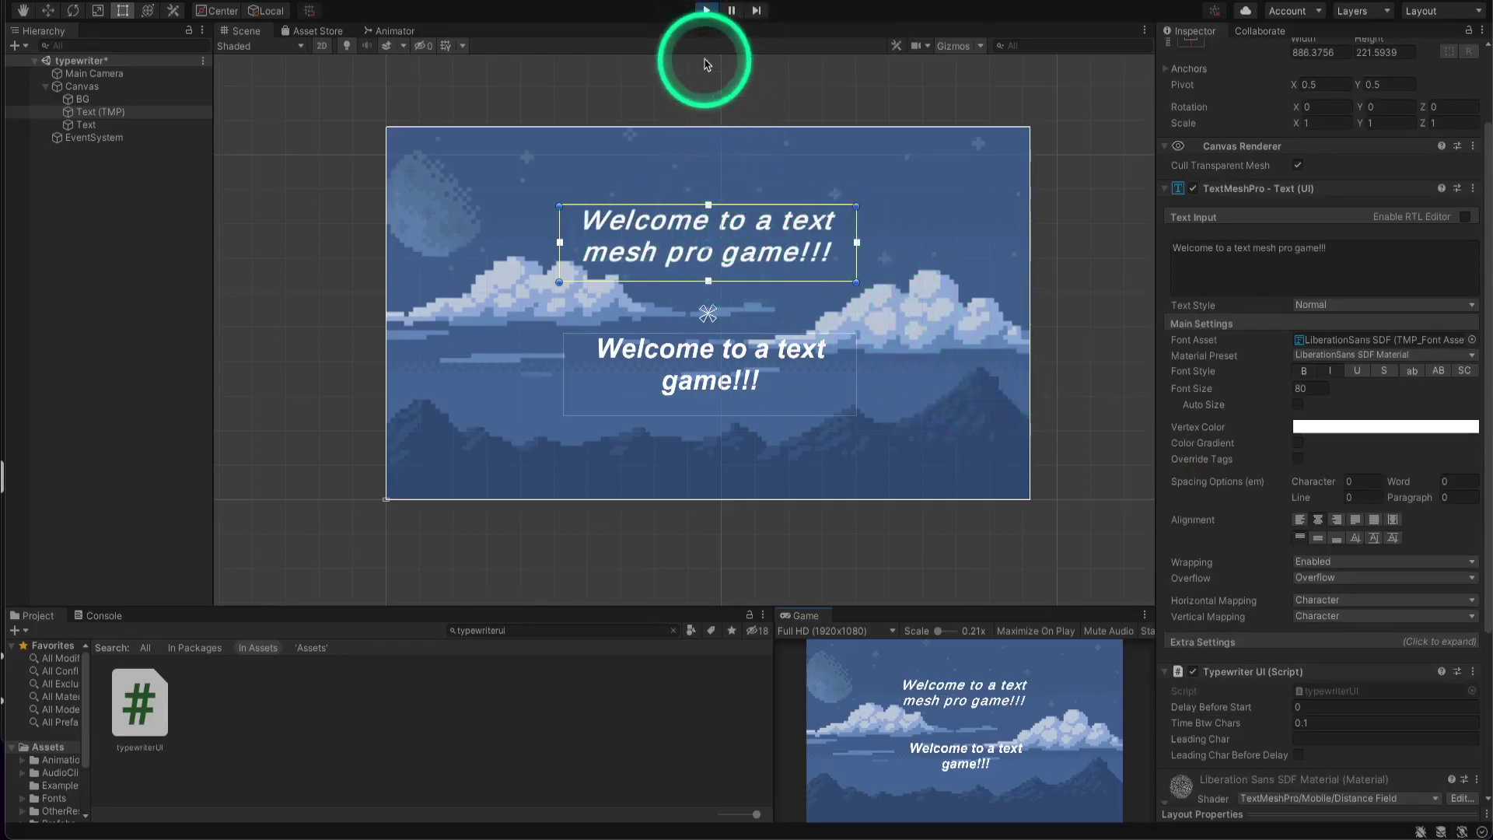
pyautogui.click(706, 10)
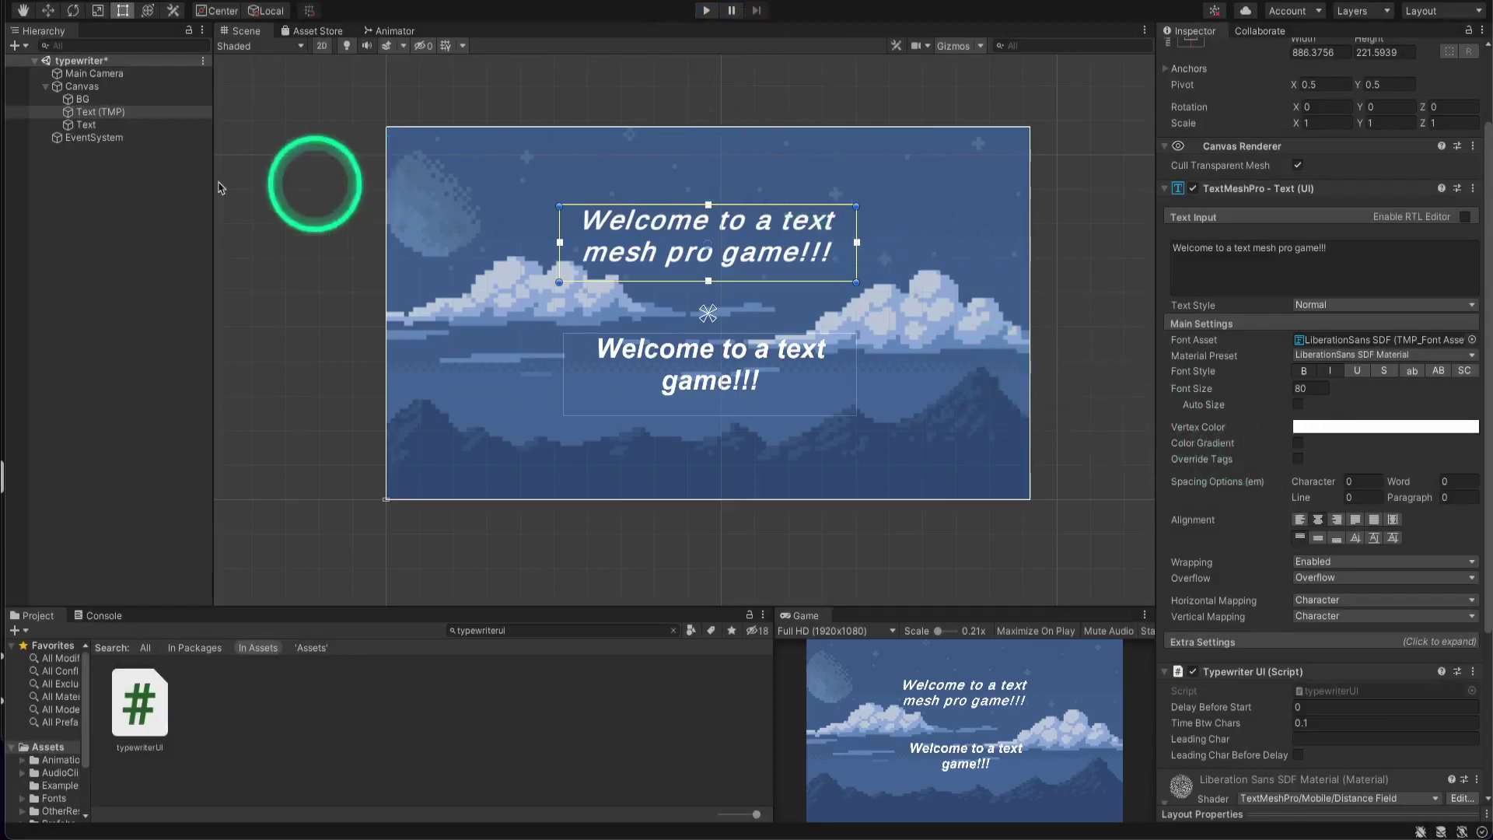
pyautogui.click(147, 113)
pyautogui.scroll(-5, 1353, 579)
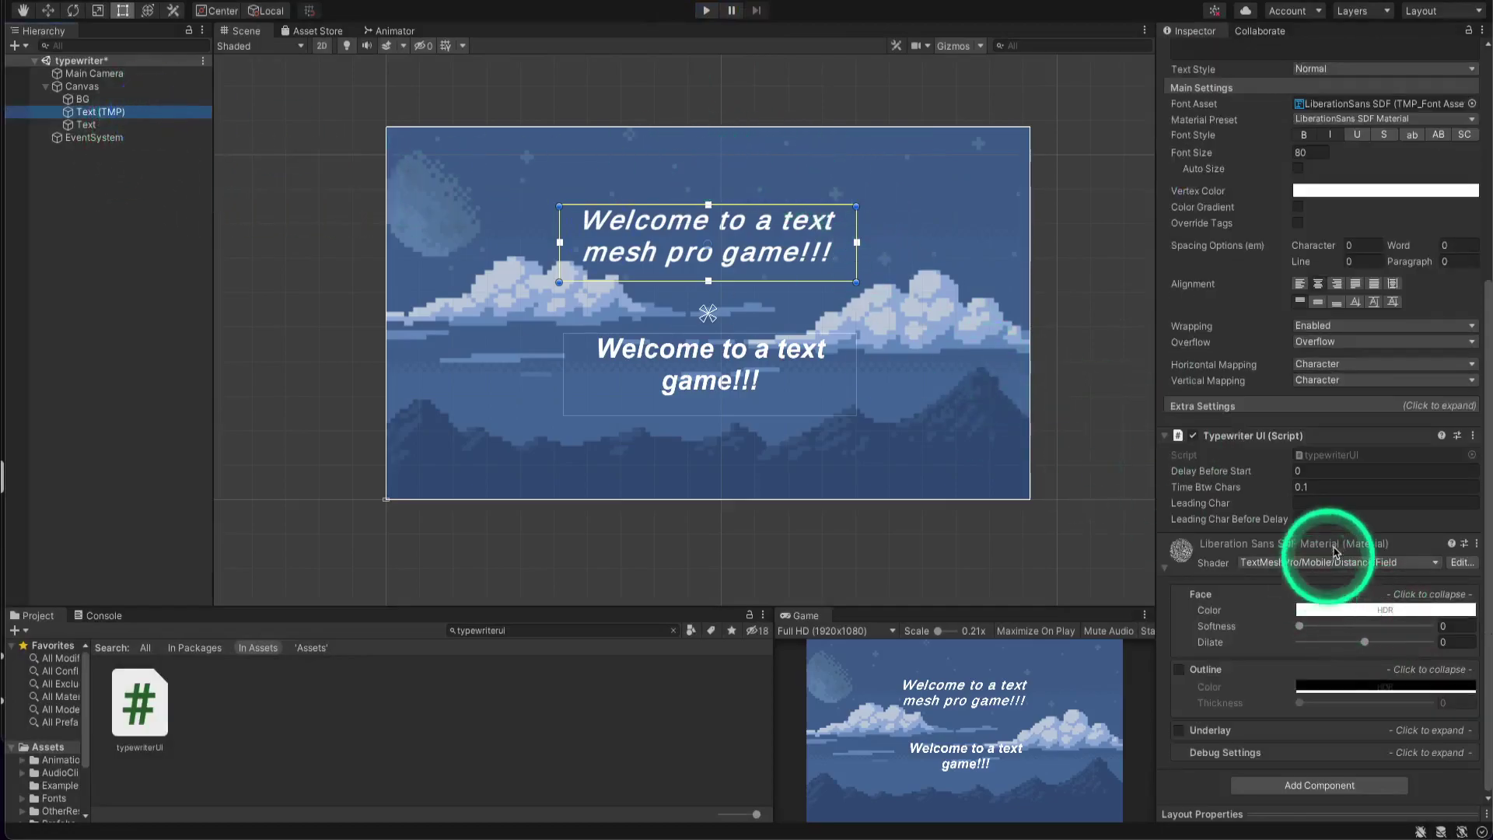
# Set Delay Before Start to 1 and test it in play mode.
pyautogui.click(1310, 469)
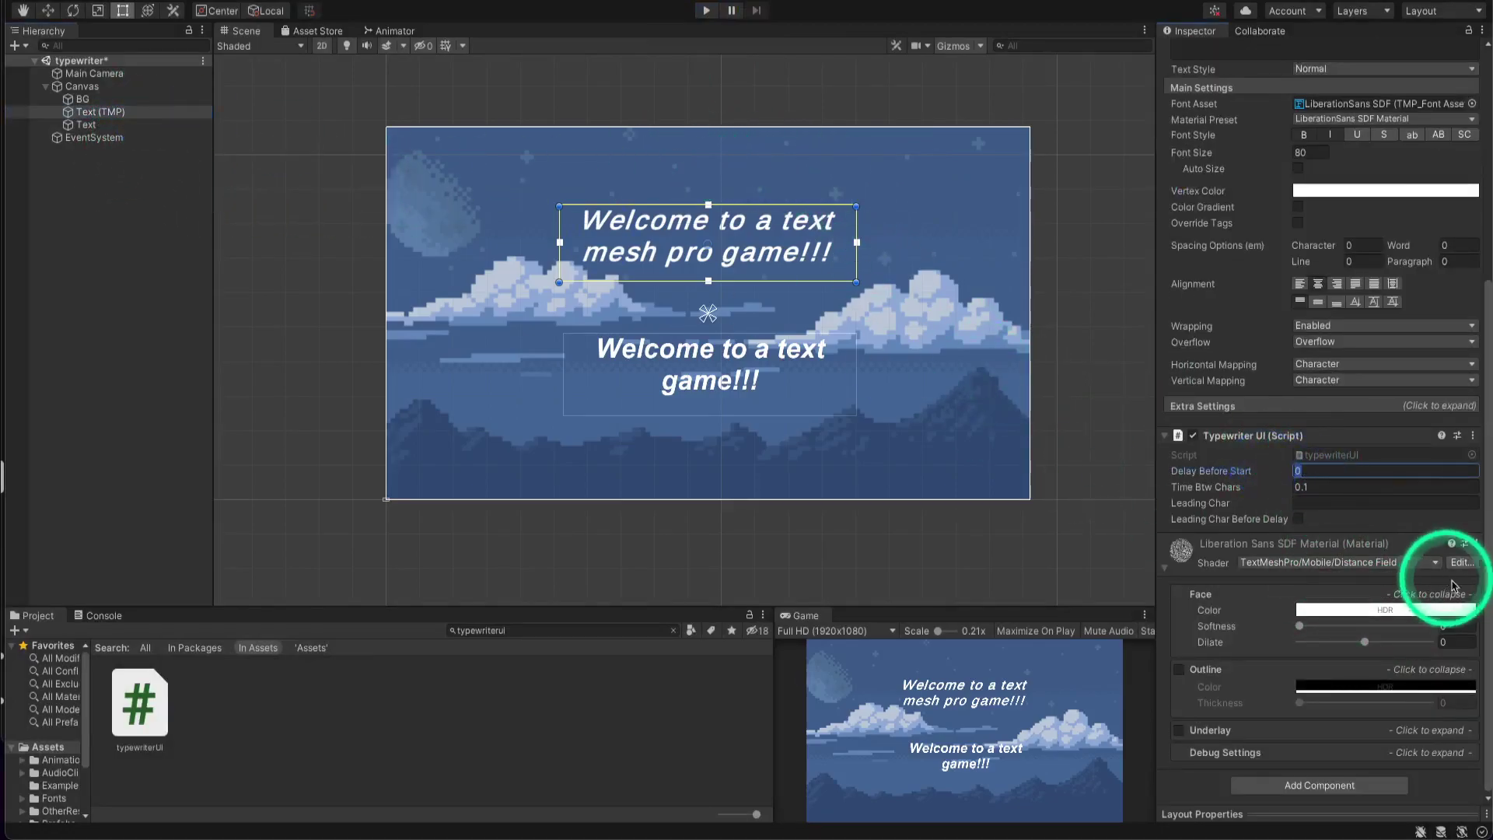
pyautogui.write('1')
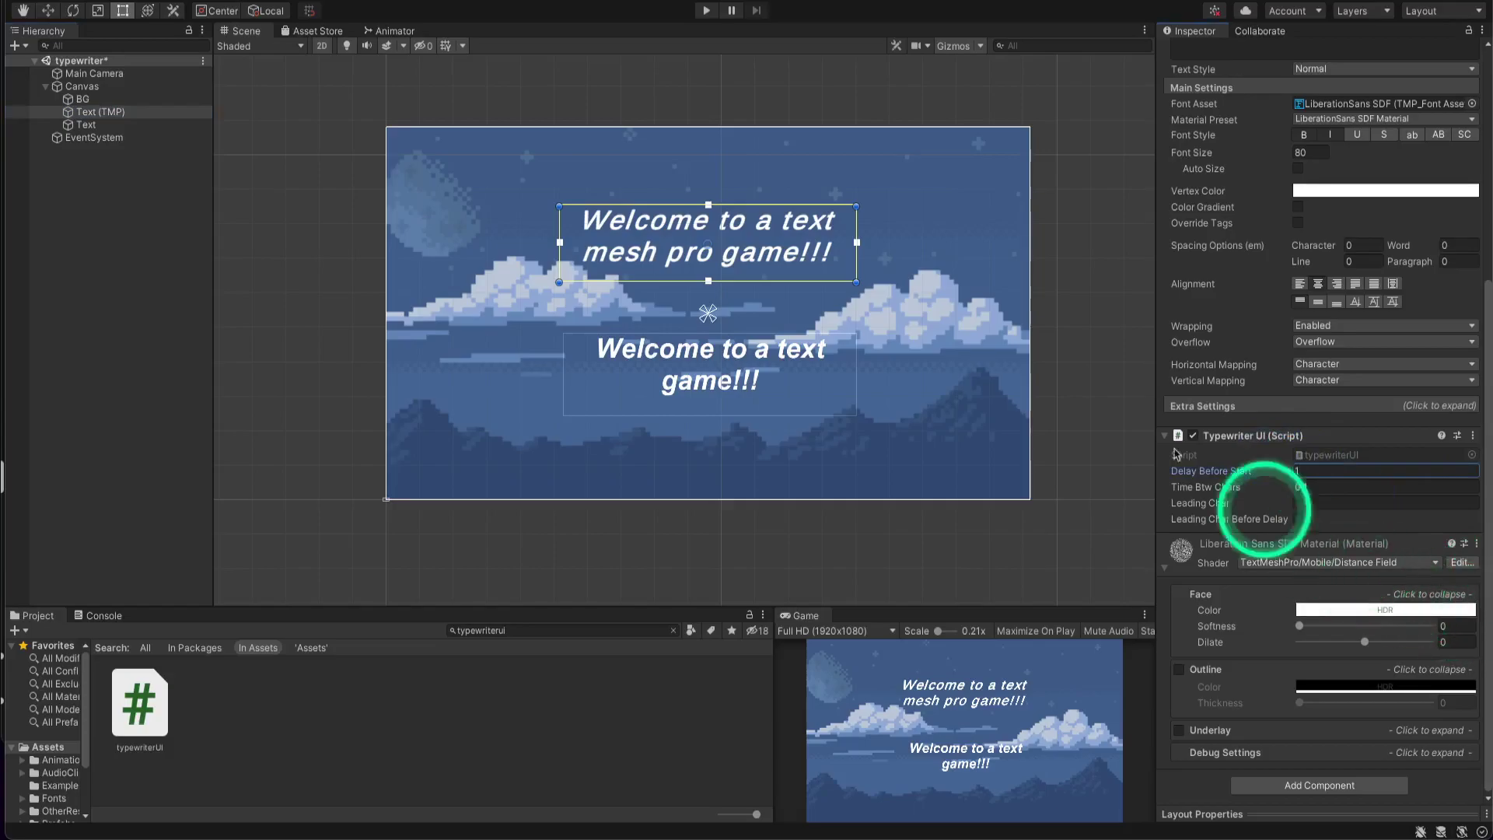
pyautogui.click(708, 11)
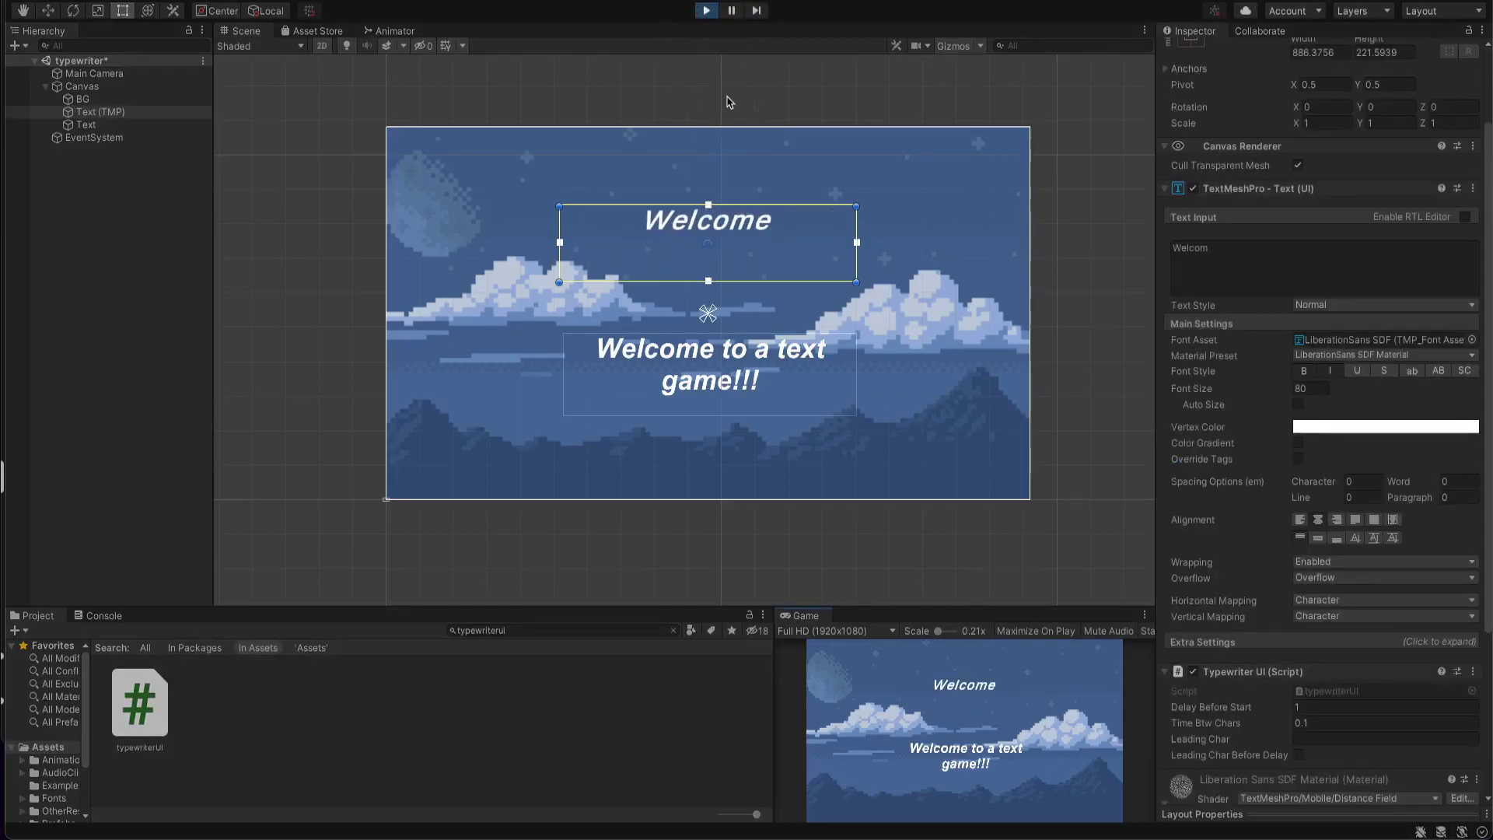
pyautogui.click(705, 10)
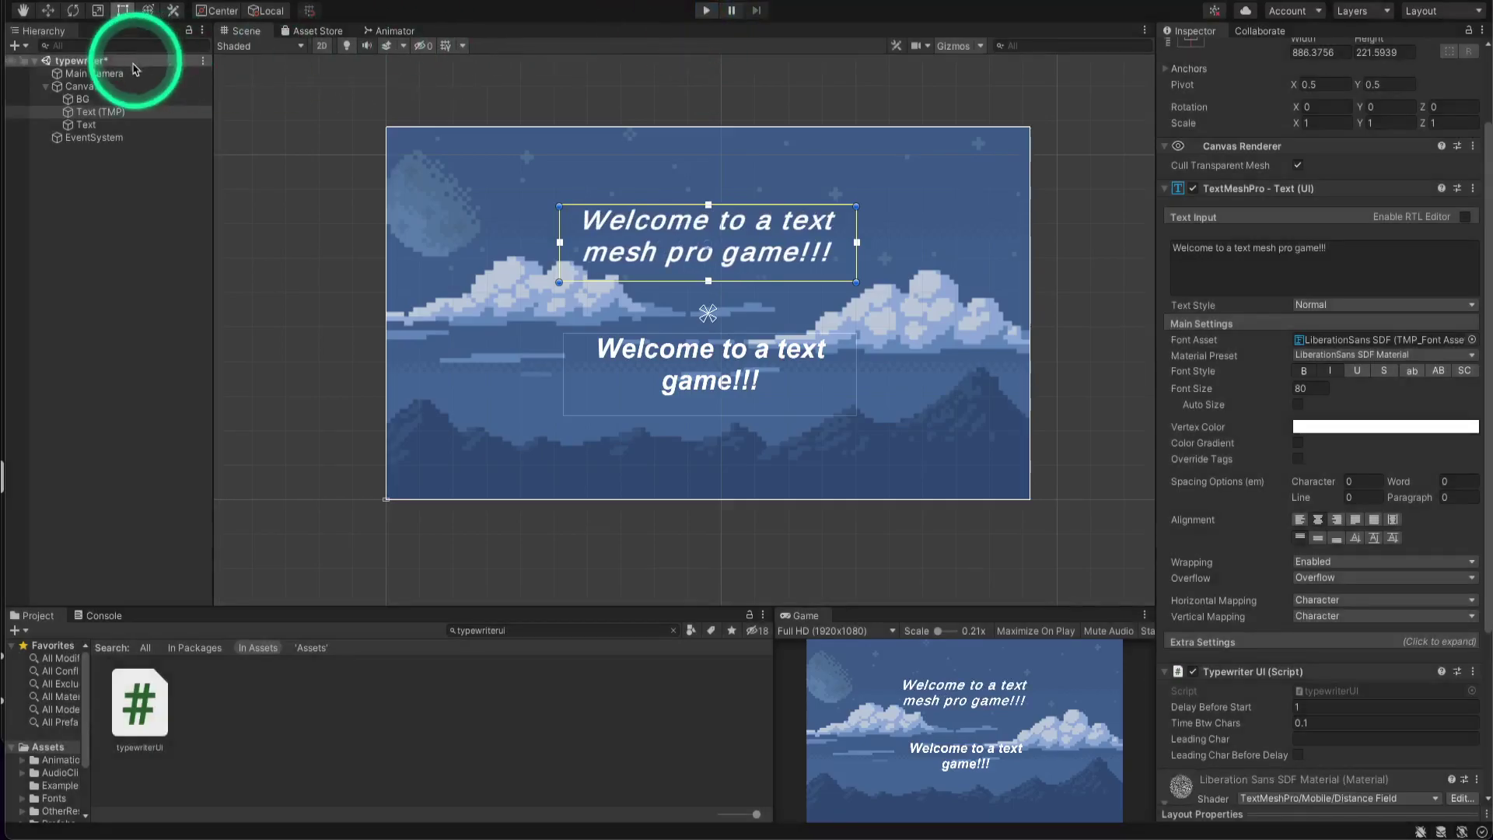
# Set Time Btw Chars to 0.125 and preview the slower typing.
pyautogui.scroll(-5, 1322, 466)
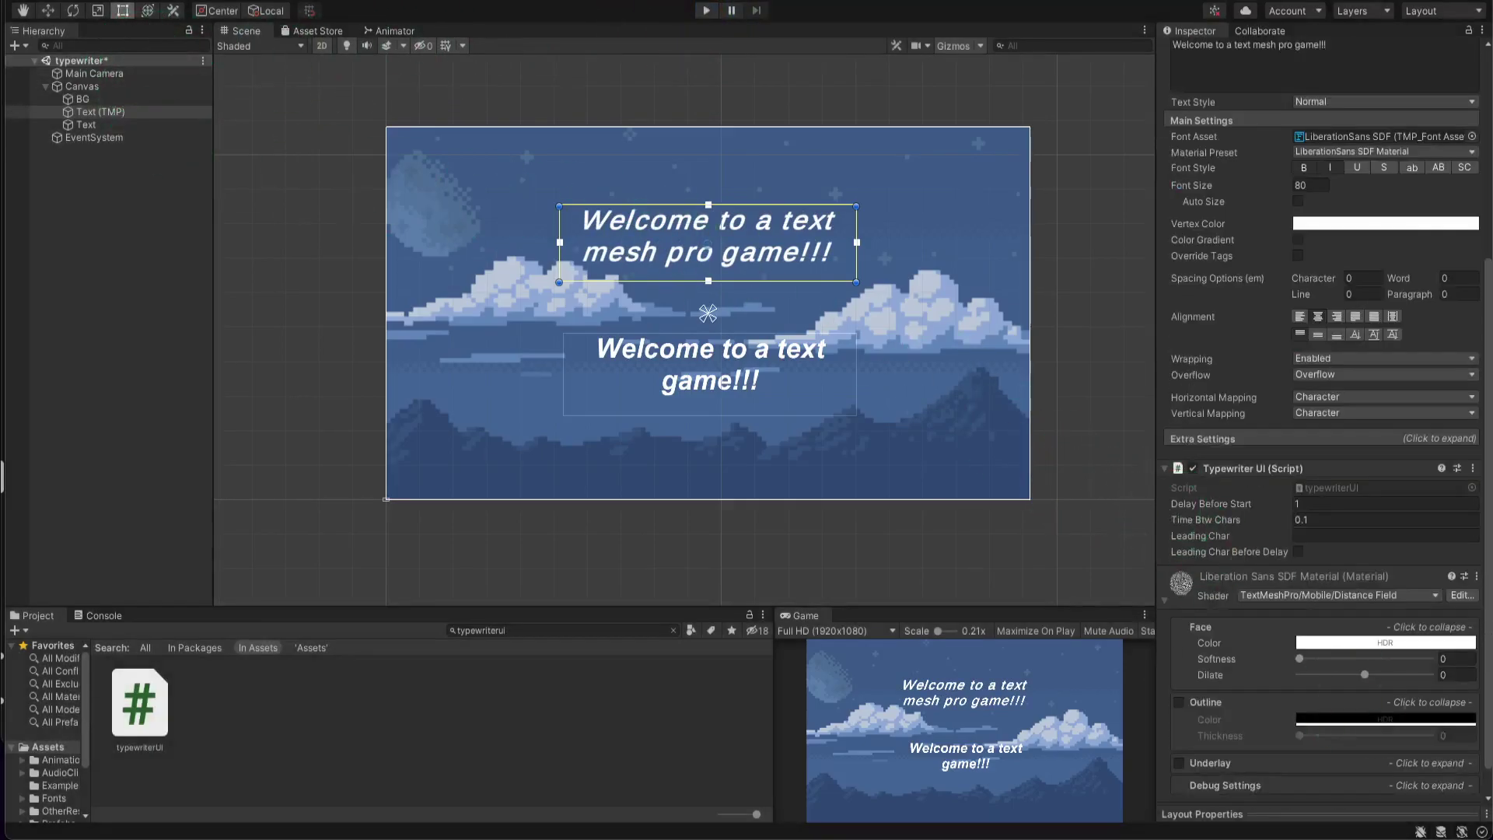
pyautogui.click(1325, 520)
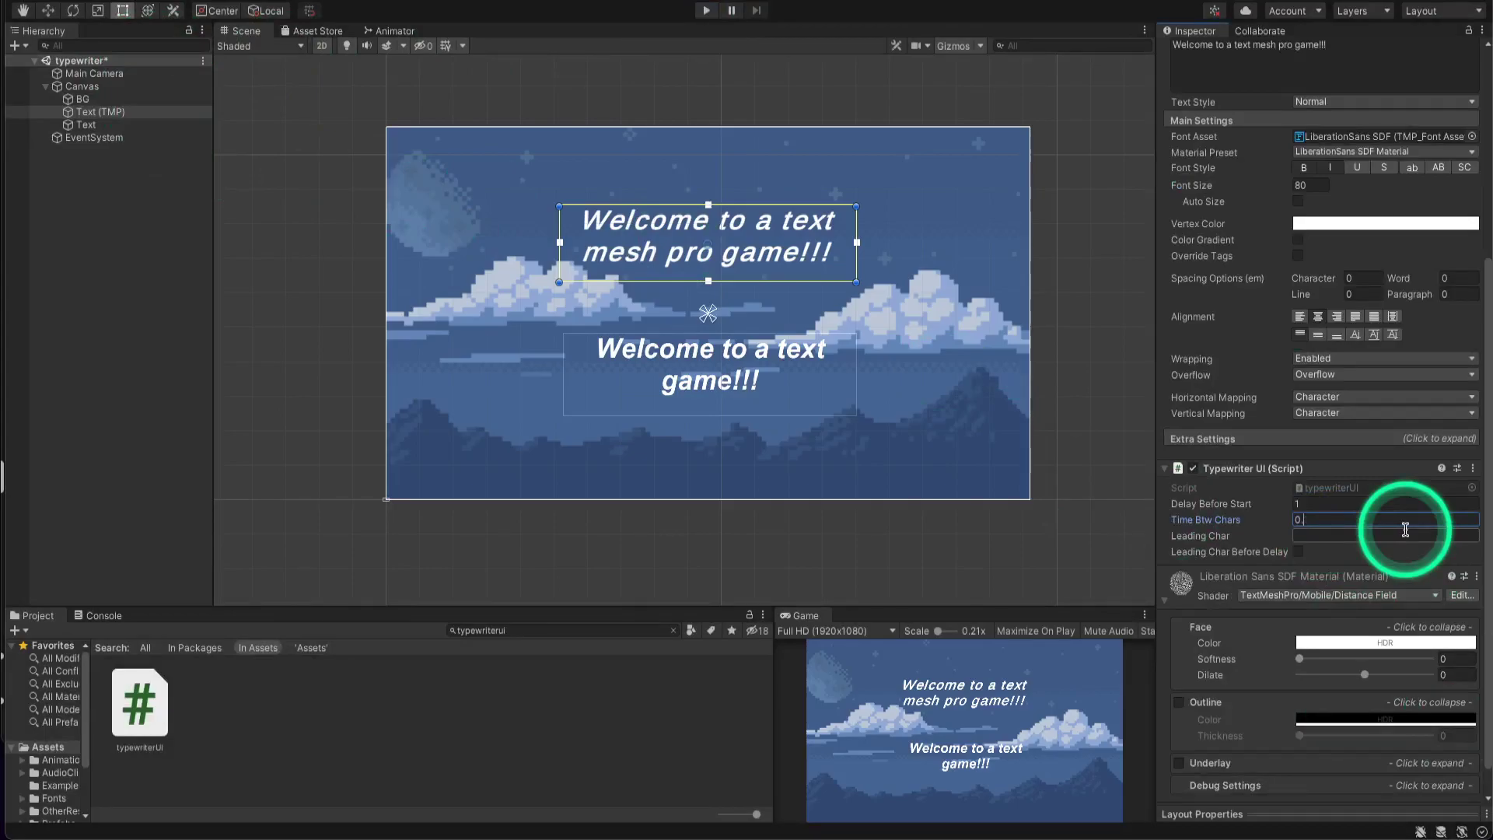
pyautogui.write('0.125')
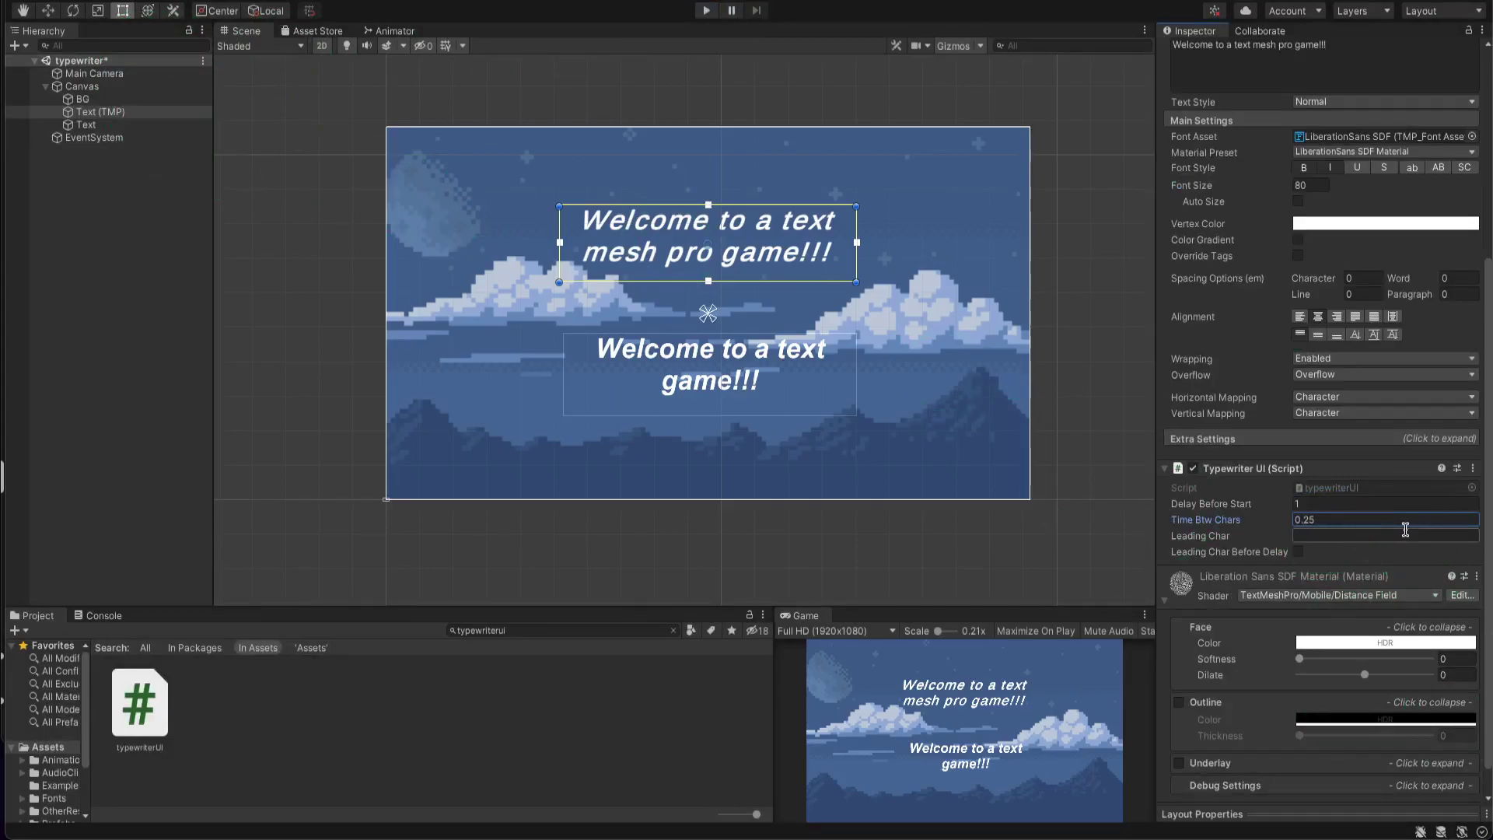
pyautogui.click(705, 10)
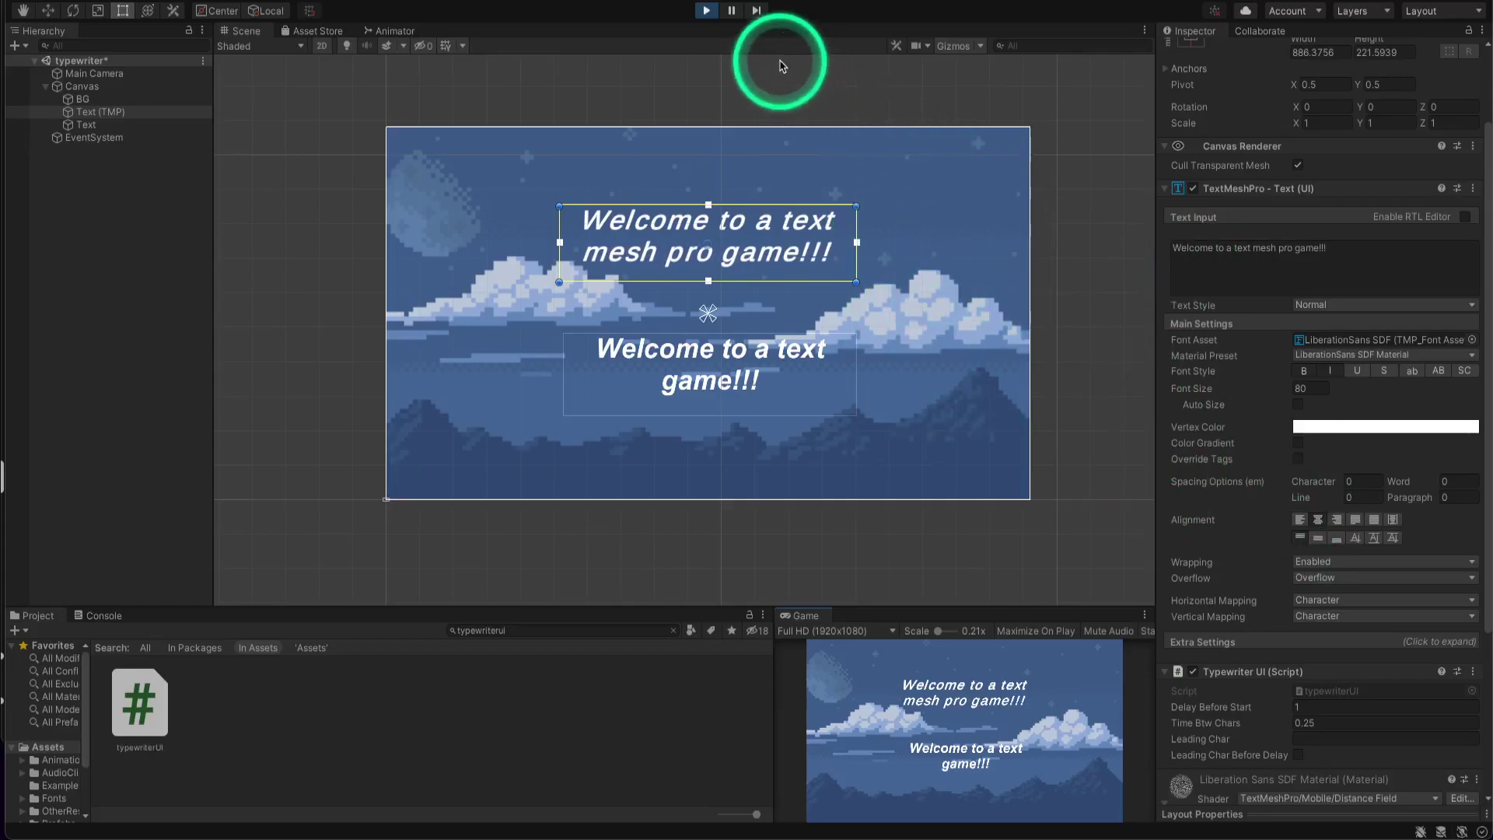
pyautogui.click(707, 11)
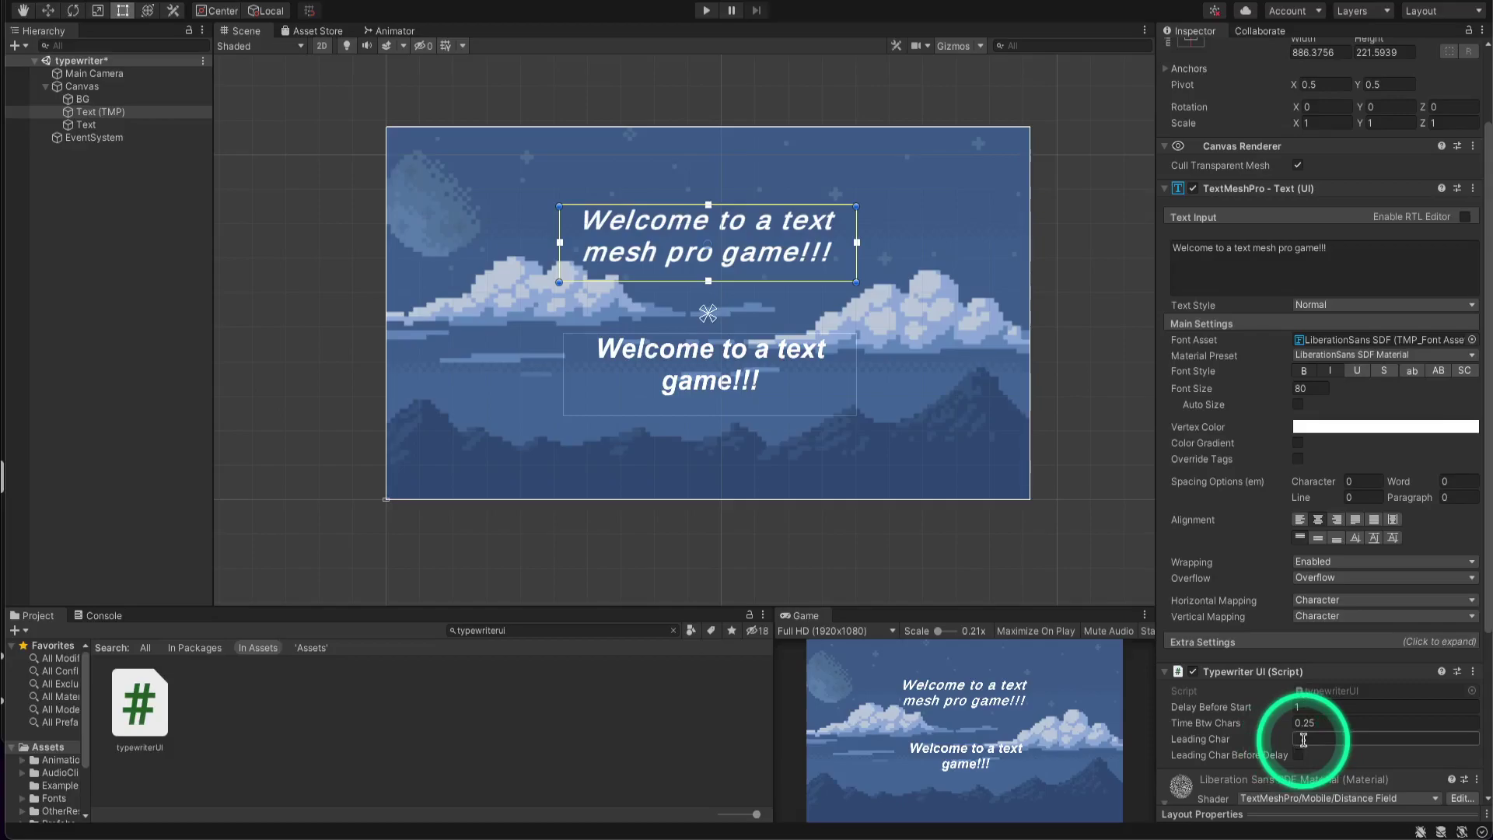
pyautogui.click(1343, 738)
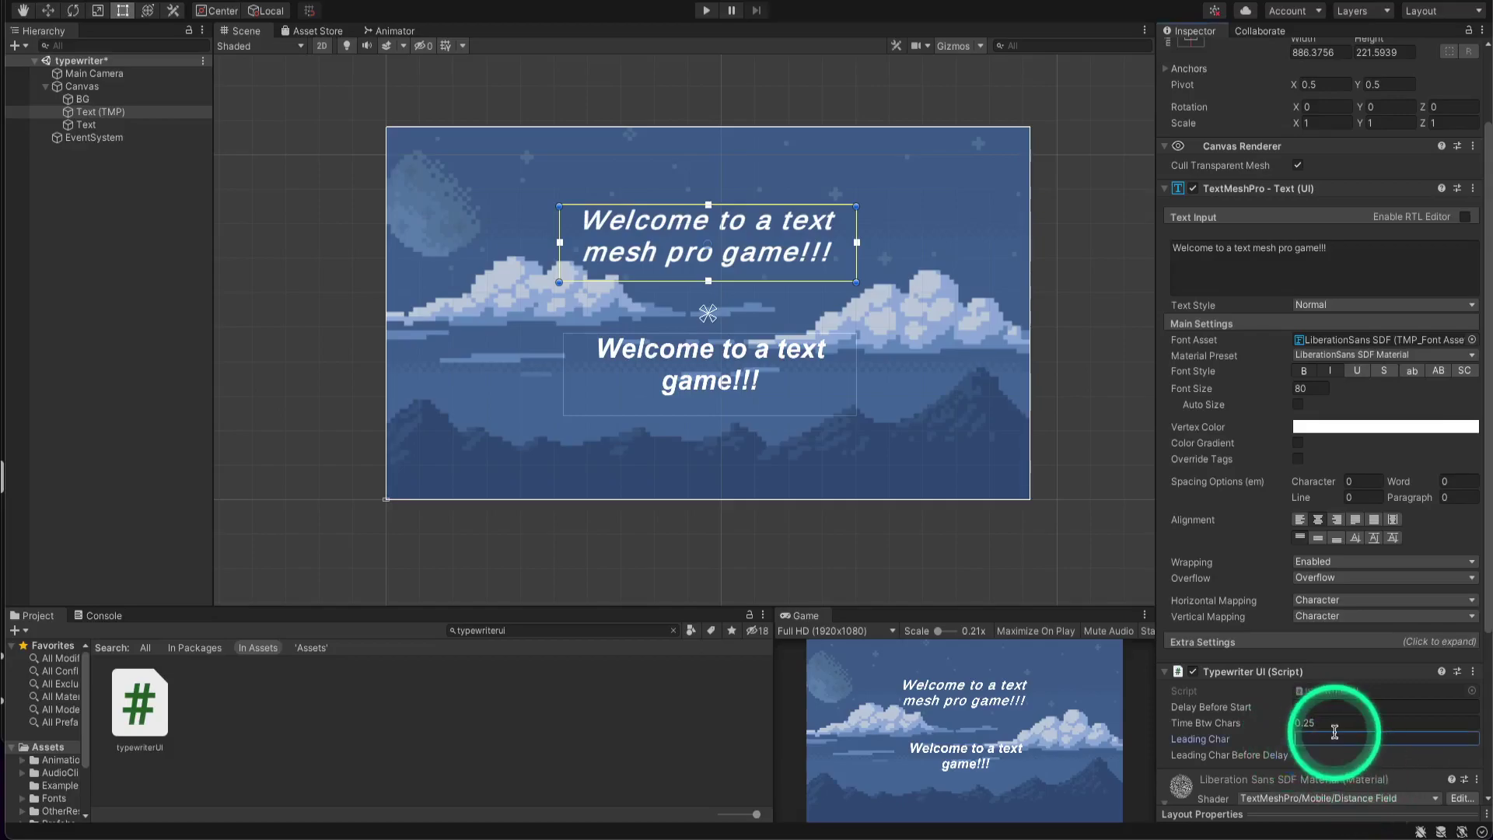
pyautogui.click(1314, 825)
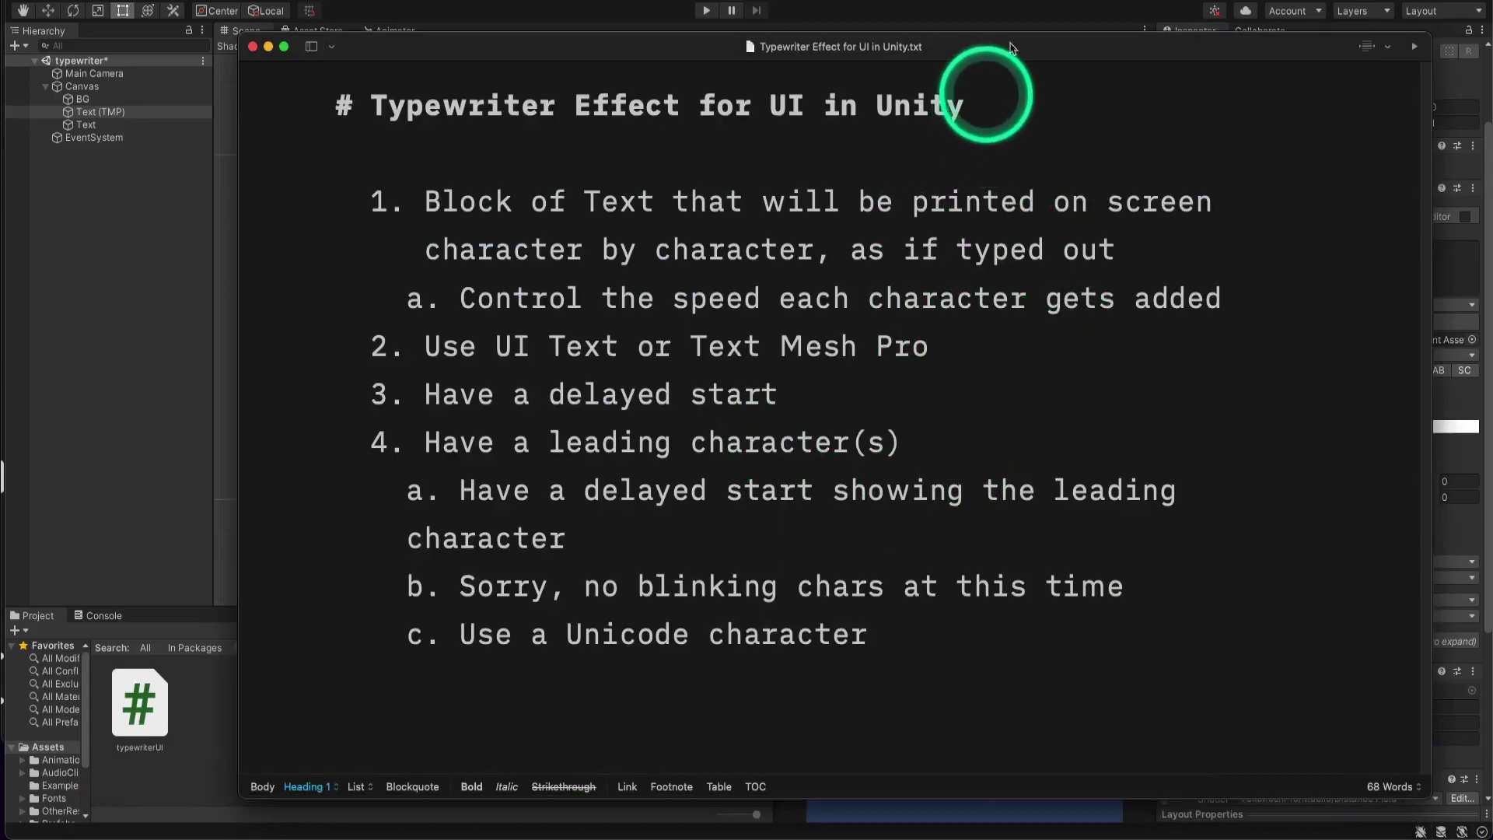
pyautogui.click(167, 267)
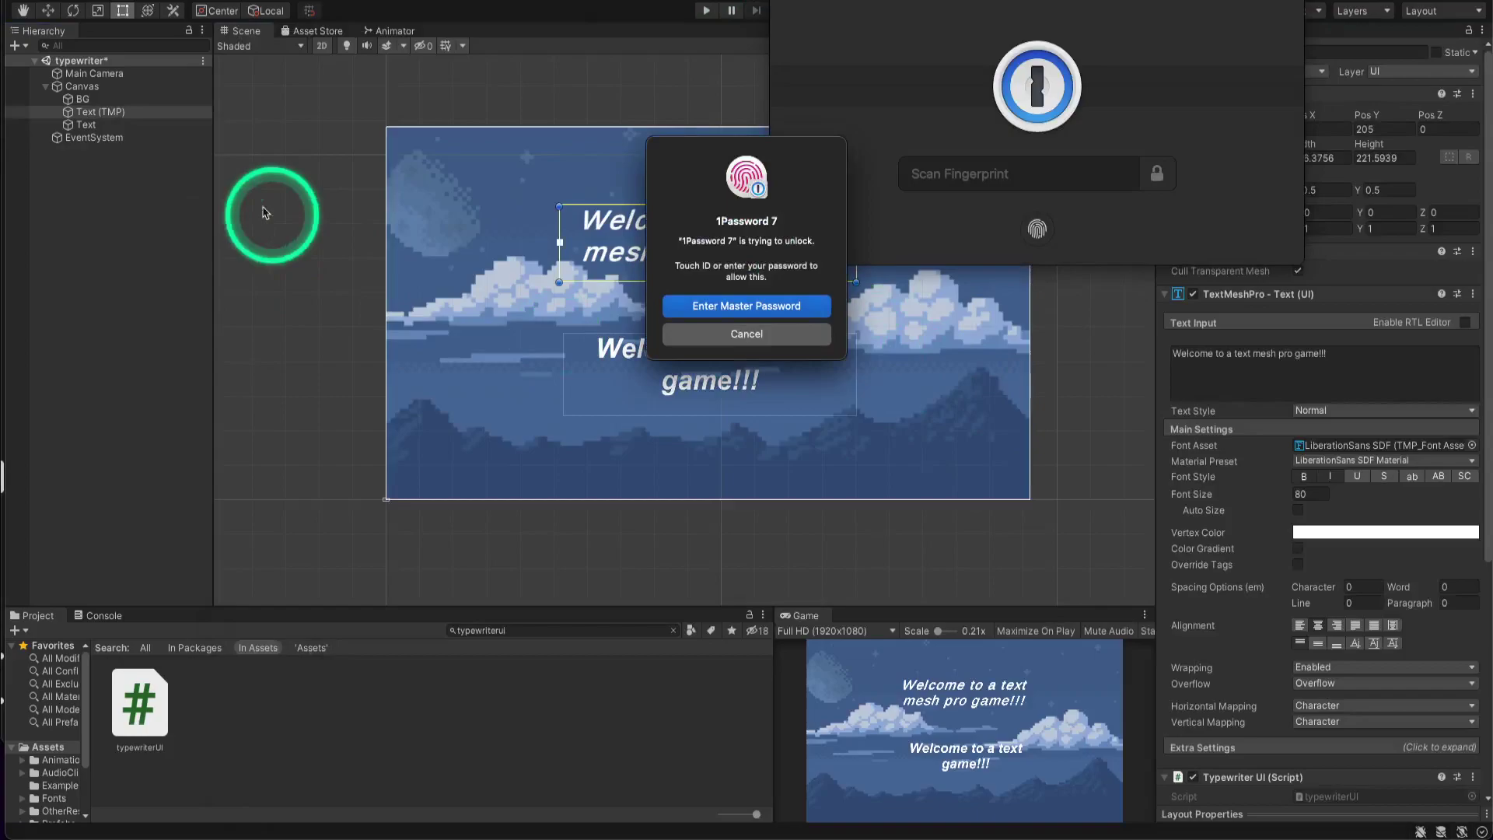
pyautogui.click(710, 336)
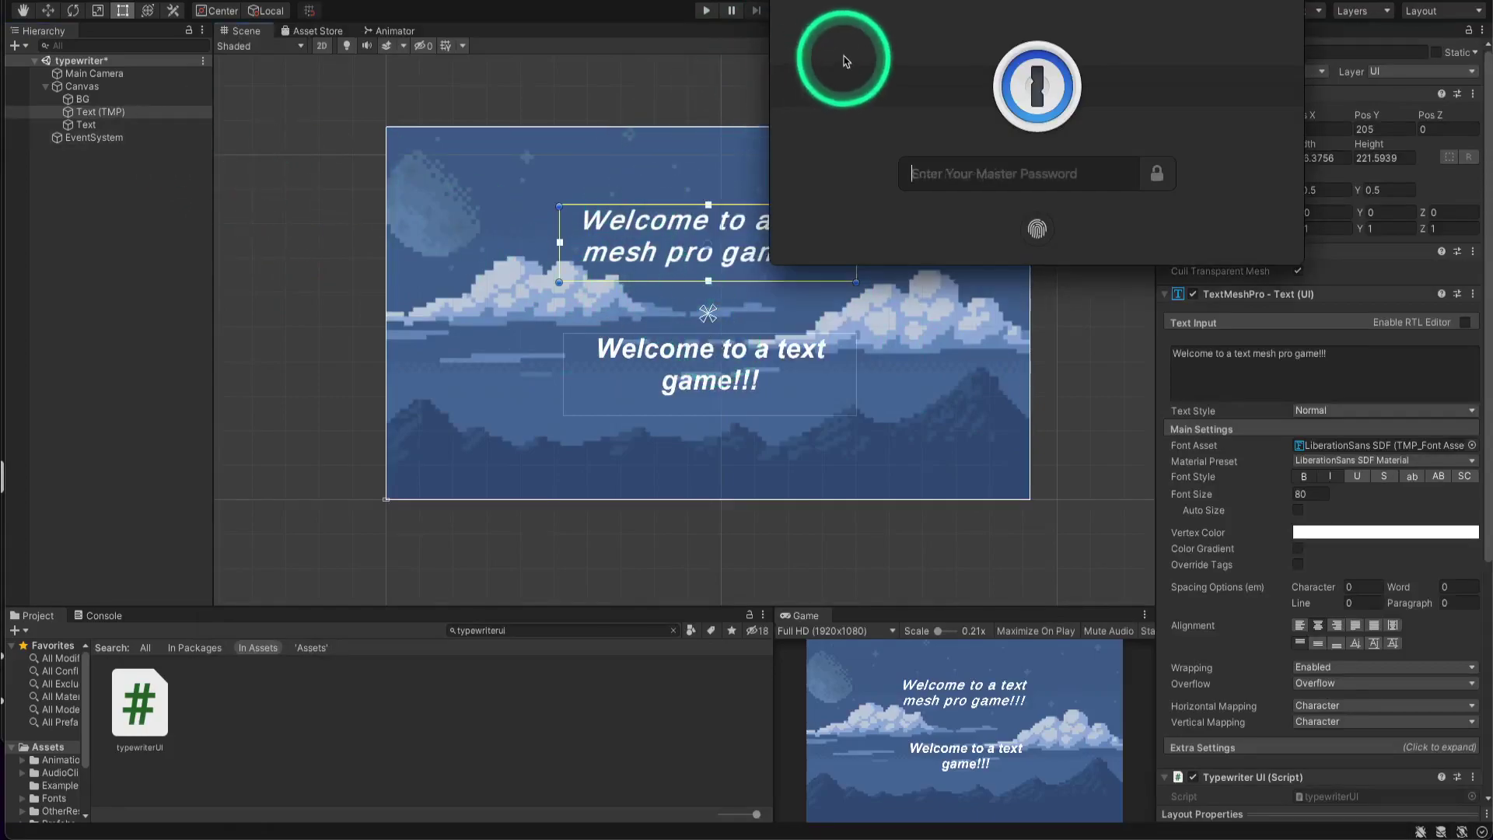
pyautogui.click(1060, 318)
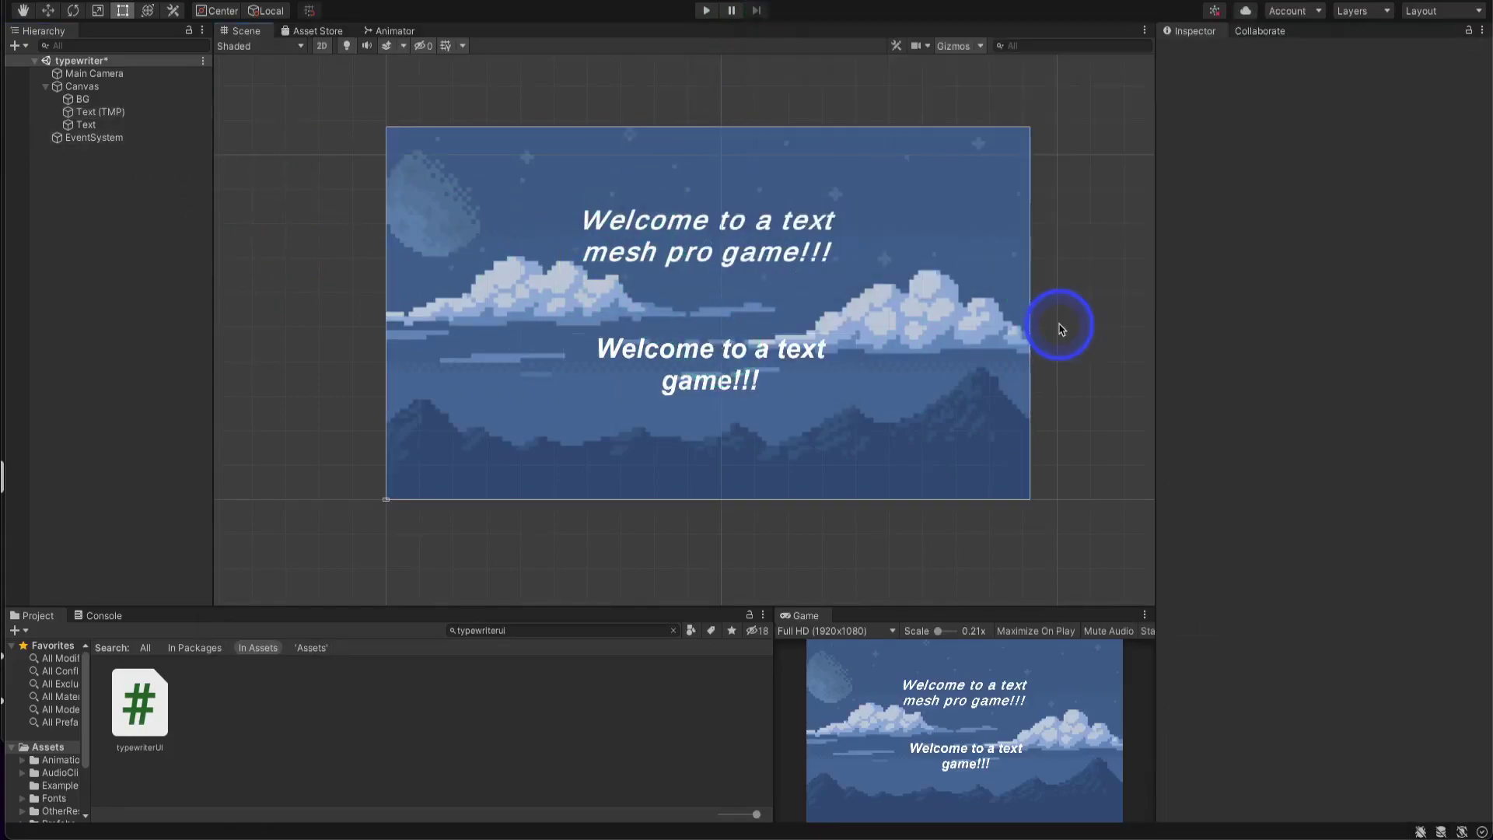
# Give Text (TMP)'s Typewriter UI a '|' Leading Char and preview it typing in play mode.
pyautogui.click(126, 116)
pyautogui.scroll(-5, 1366, 716)
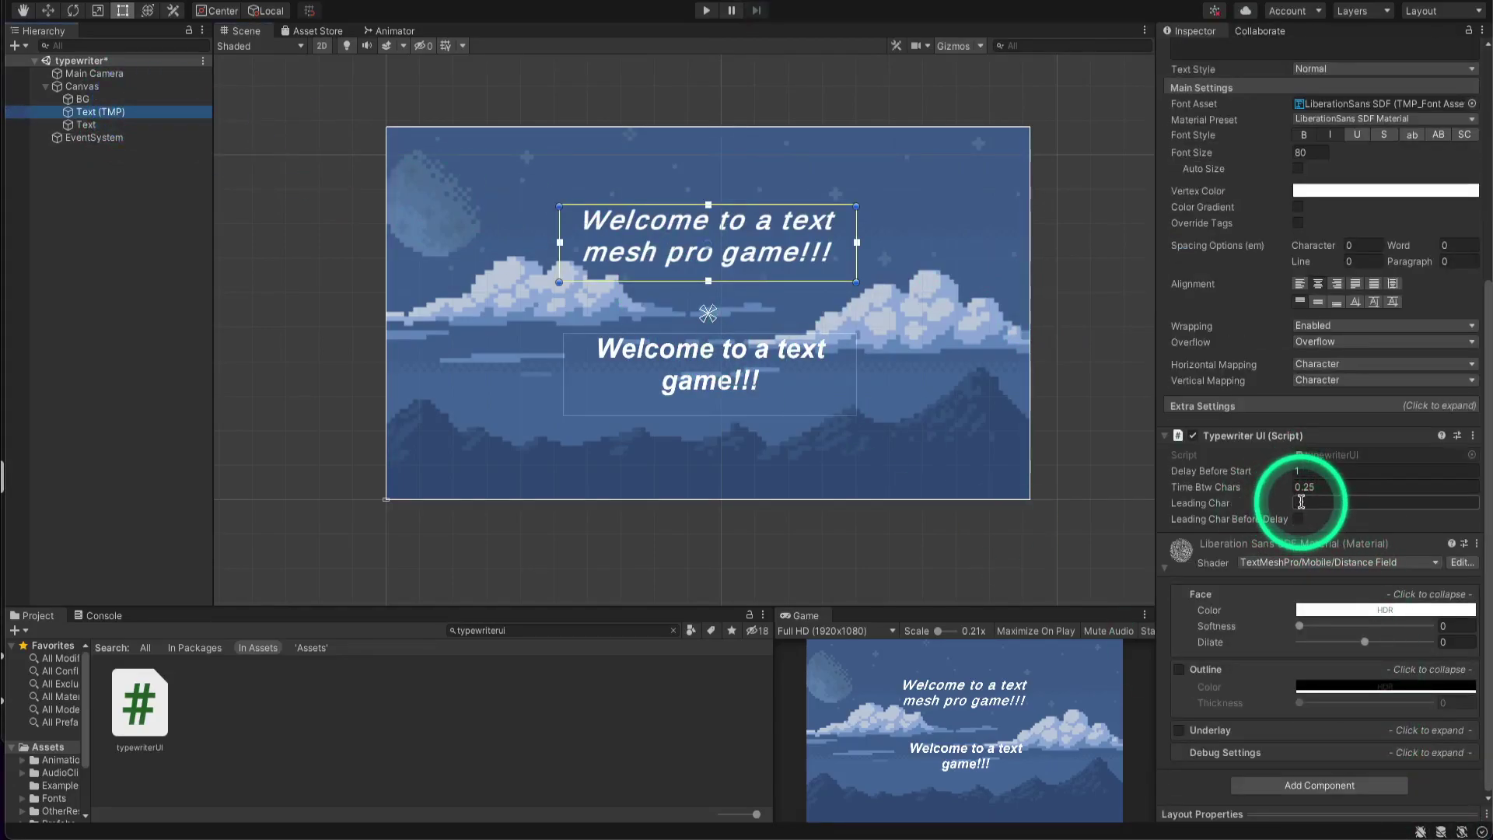
pyautogui.click(1420, 501)
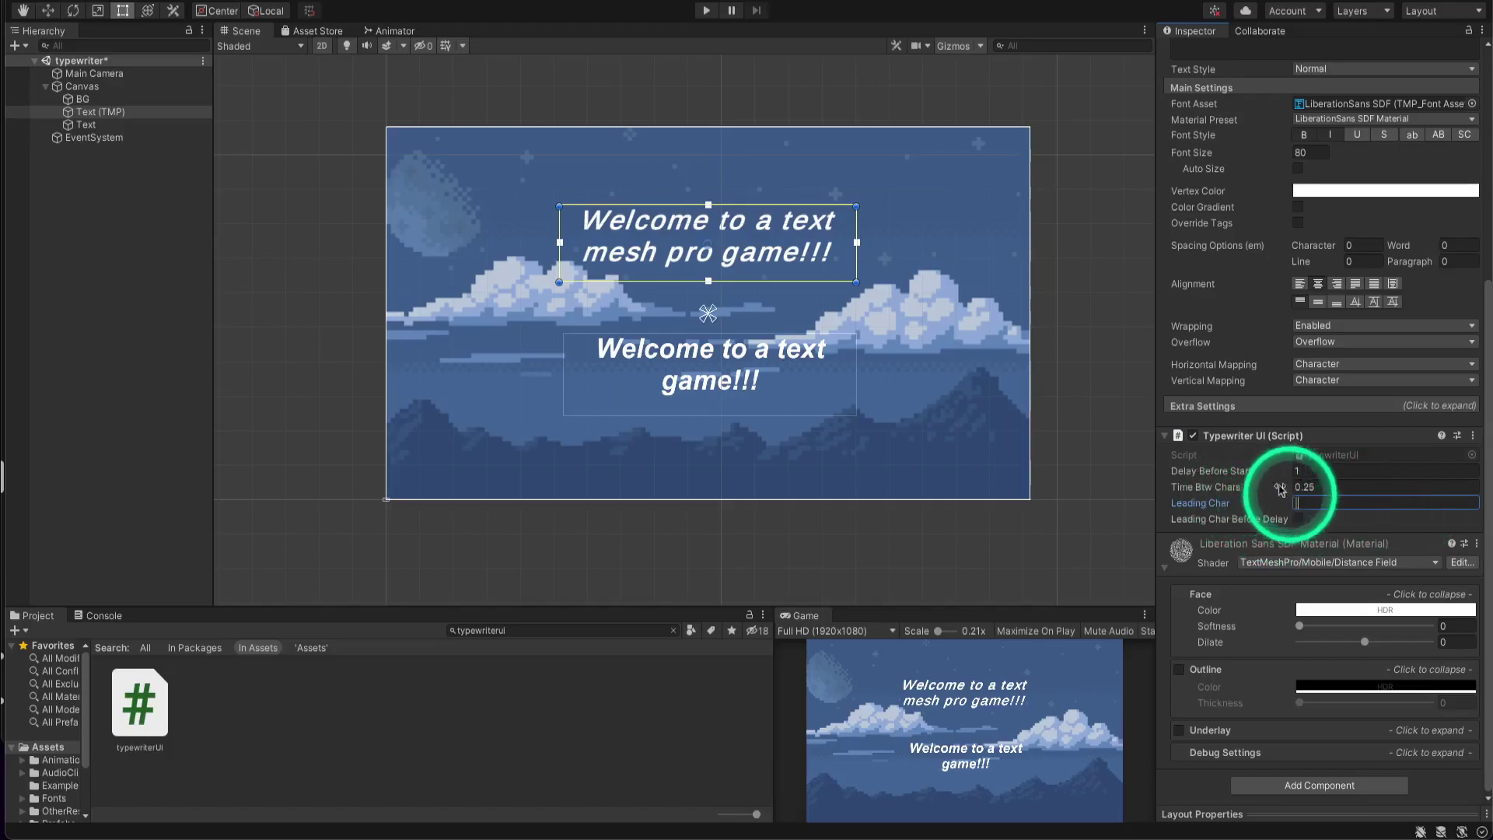
pyautogui.click(708, 11)
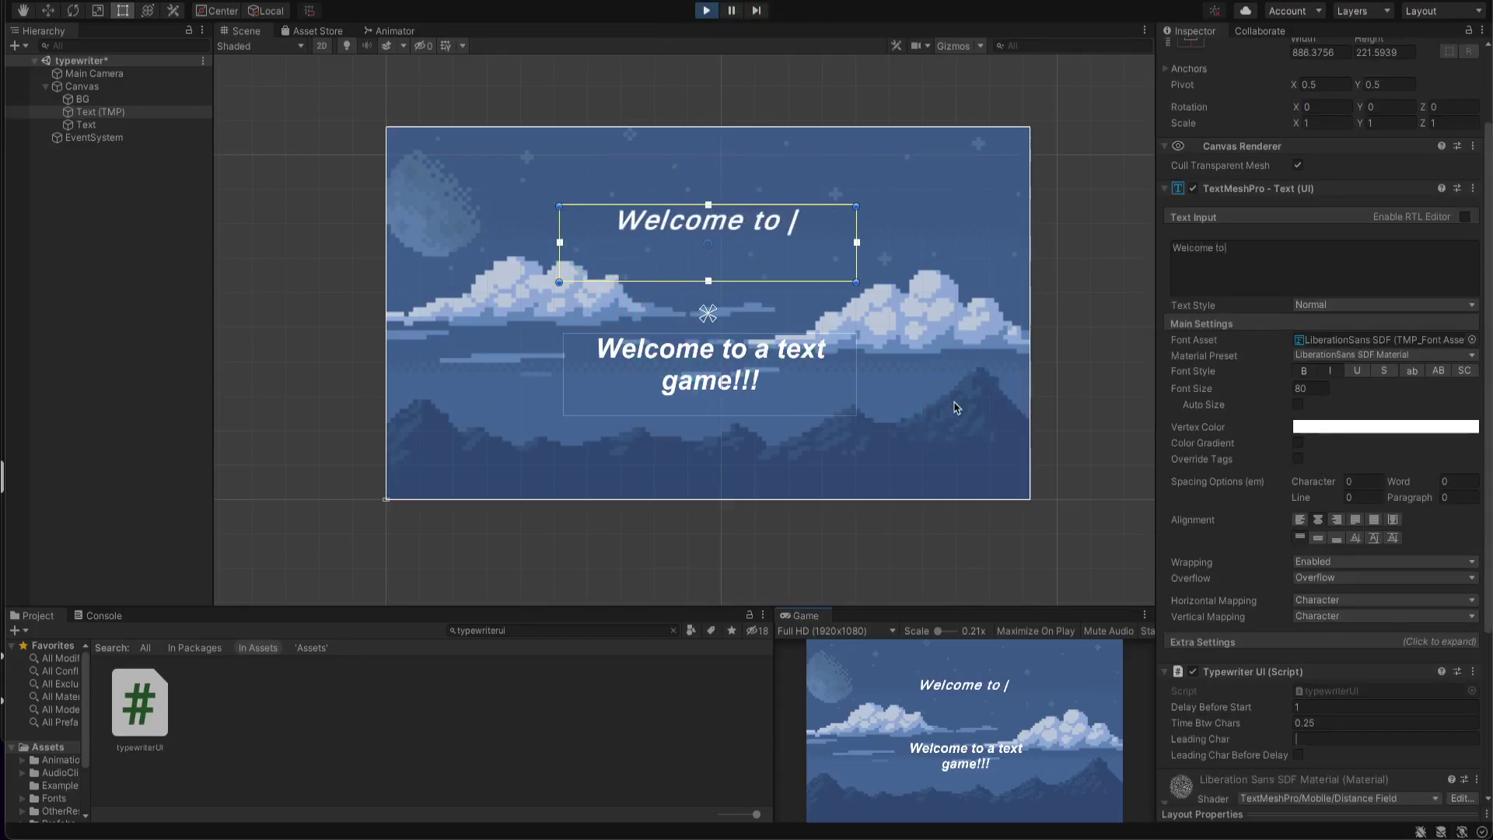
pyautogui.click(705, 10)
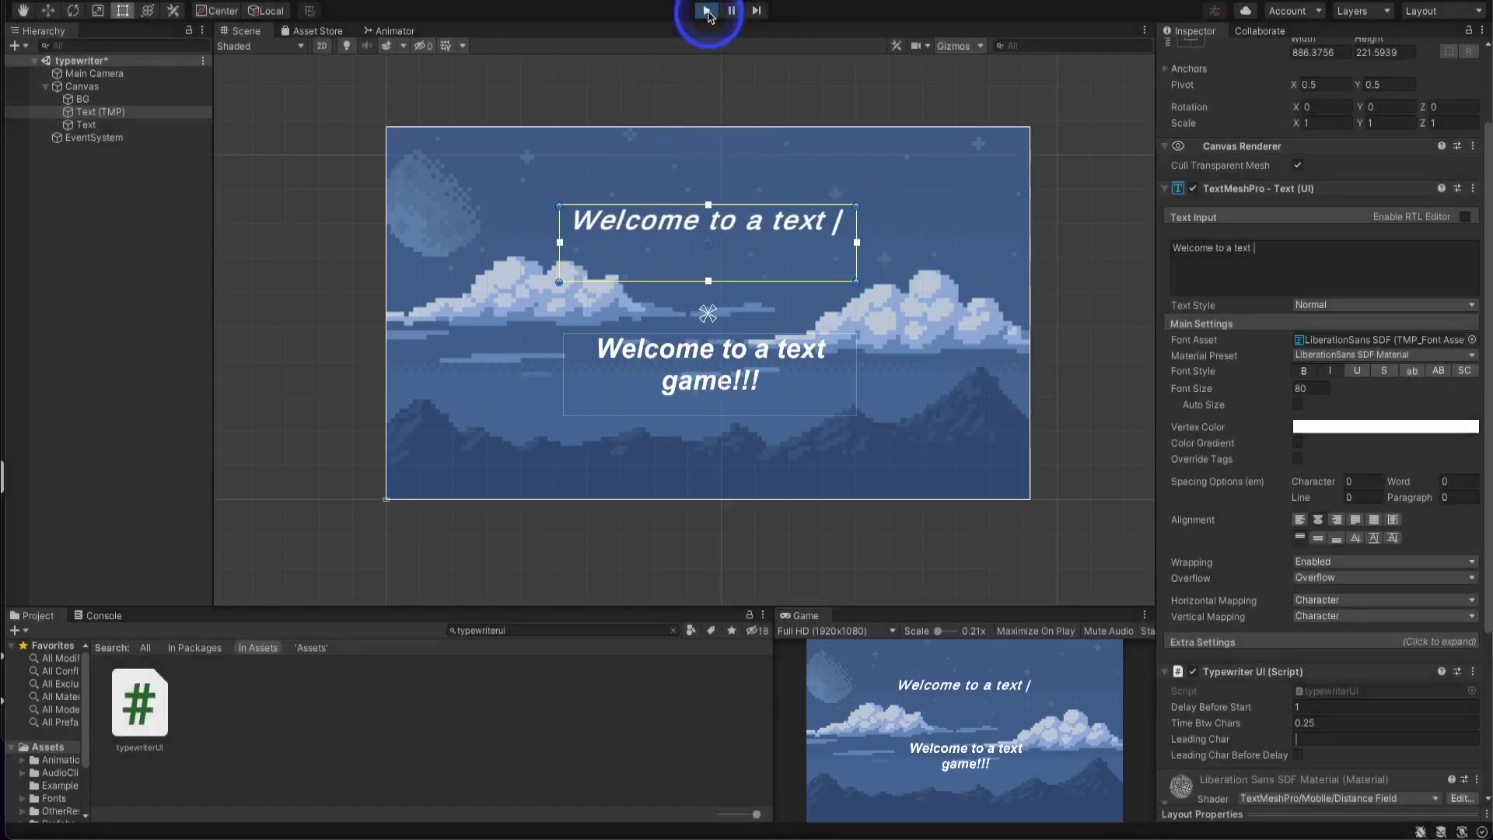
pyautogui.click(1324, 737)
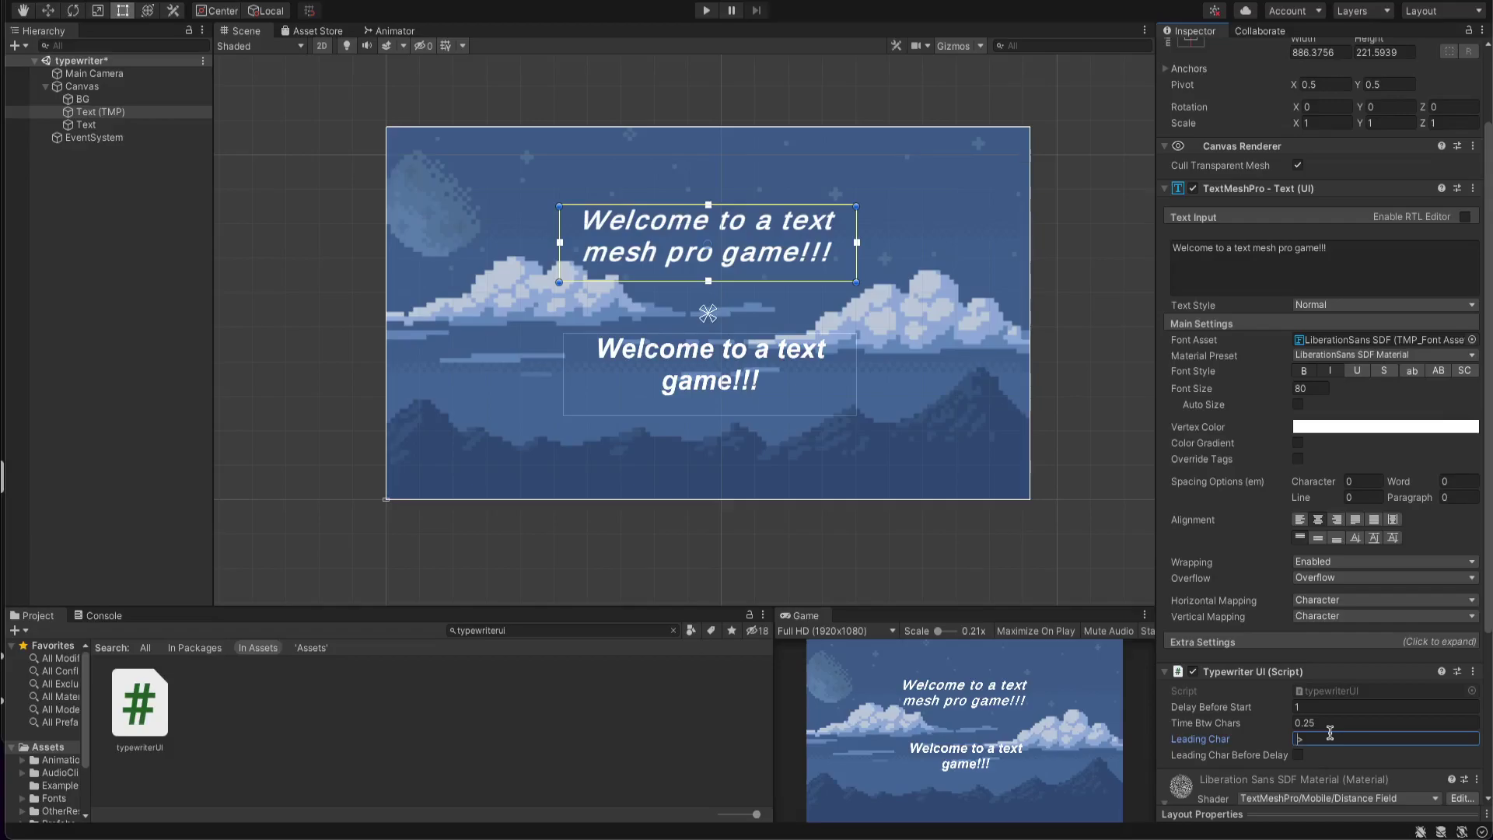
# Try '>>' as the Leading Char and preview the typing in play mode.
pyautogui.click(1310, 740)
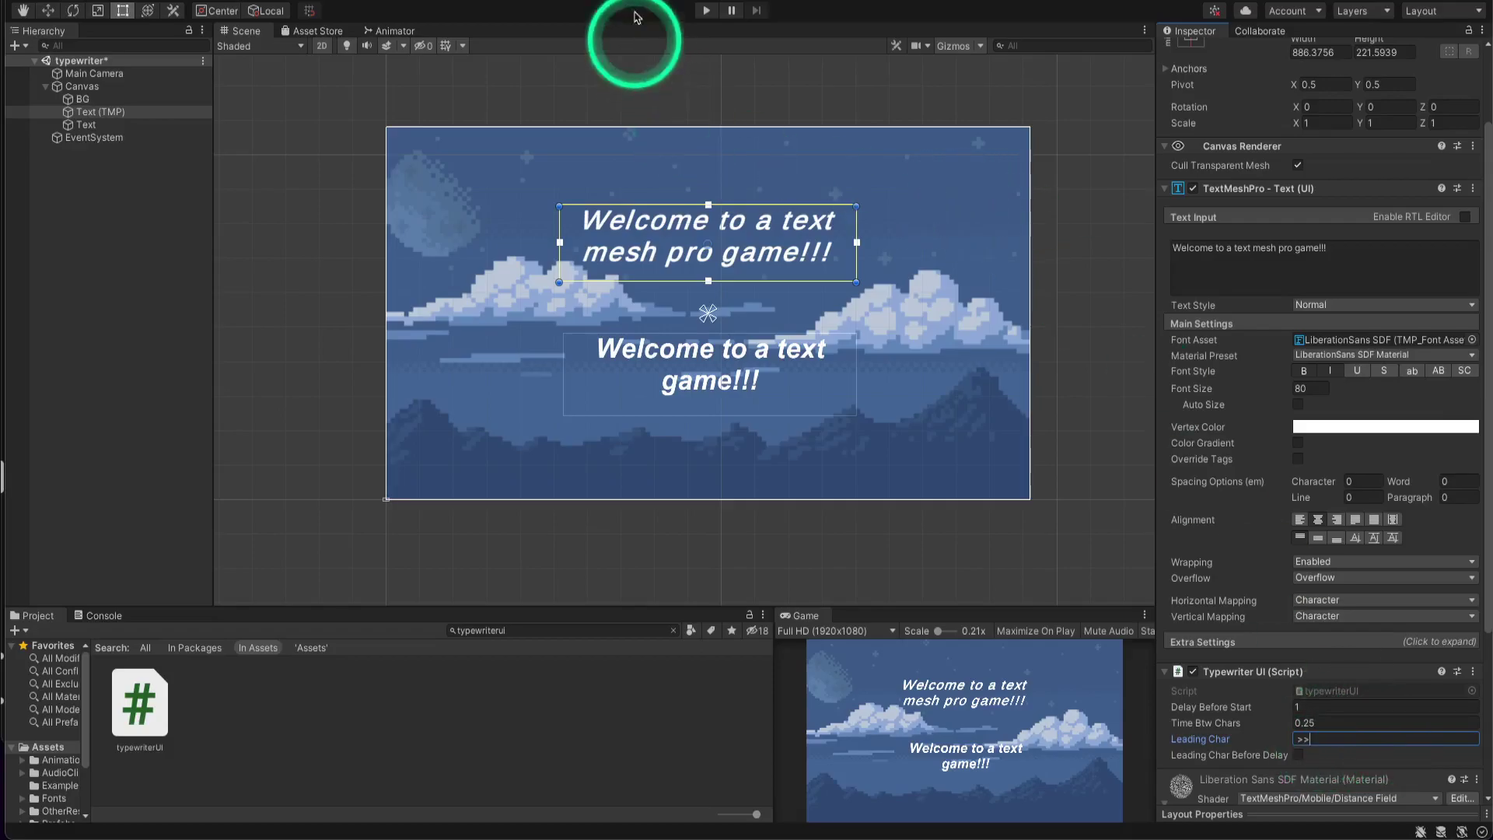
pyautogui.click(706, 11)
pyautogui.click(771, 78)
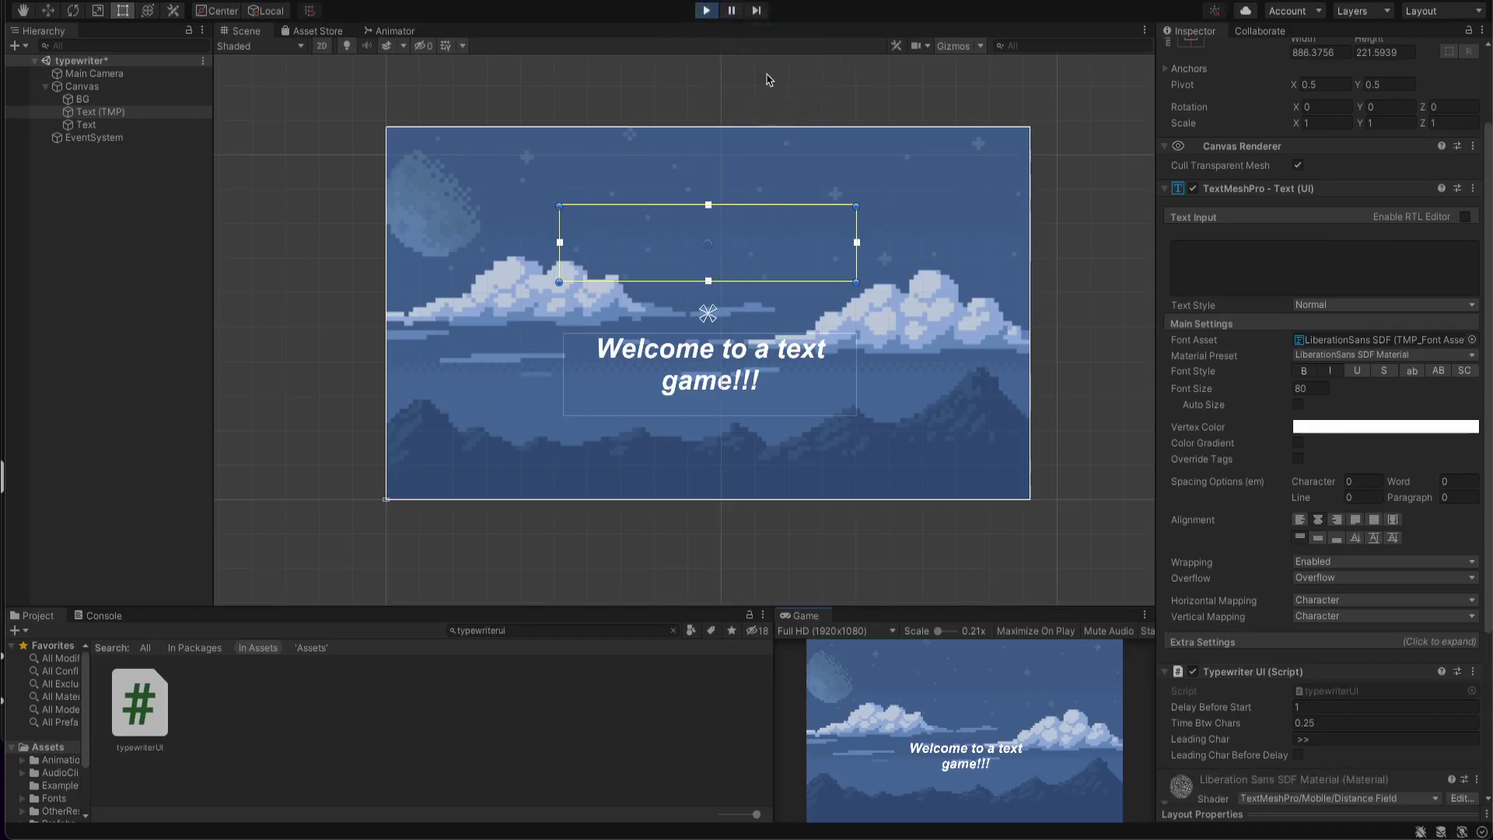
pyautogui.click(733, 233)
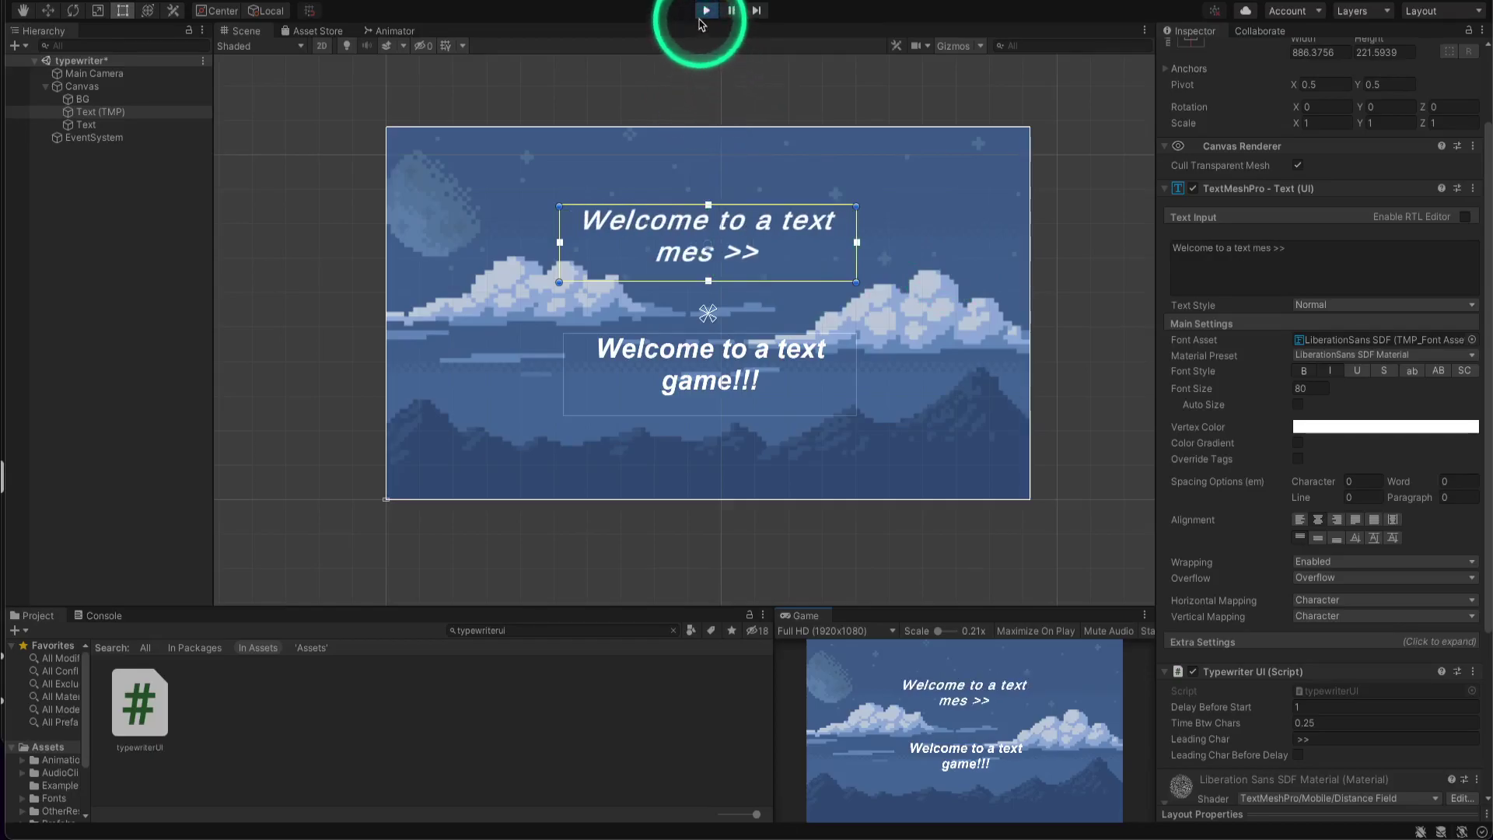
pyautogui.click(707, 11)
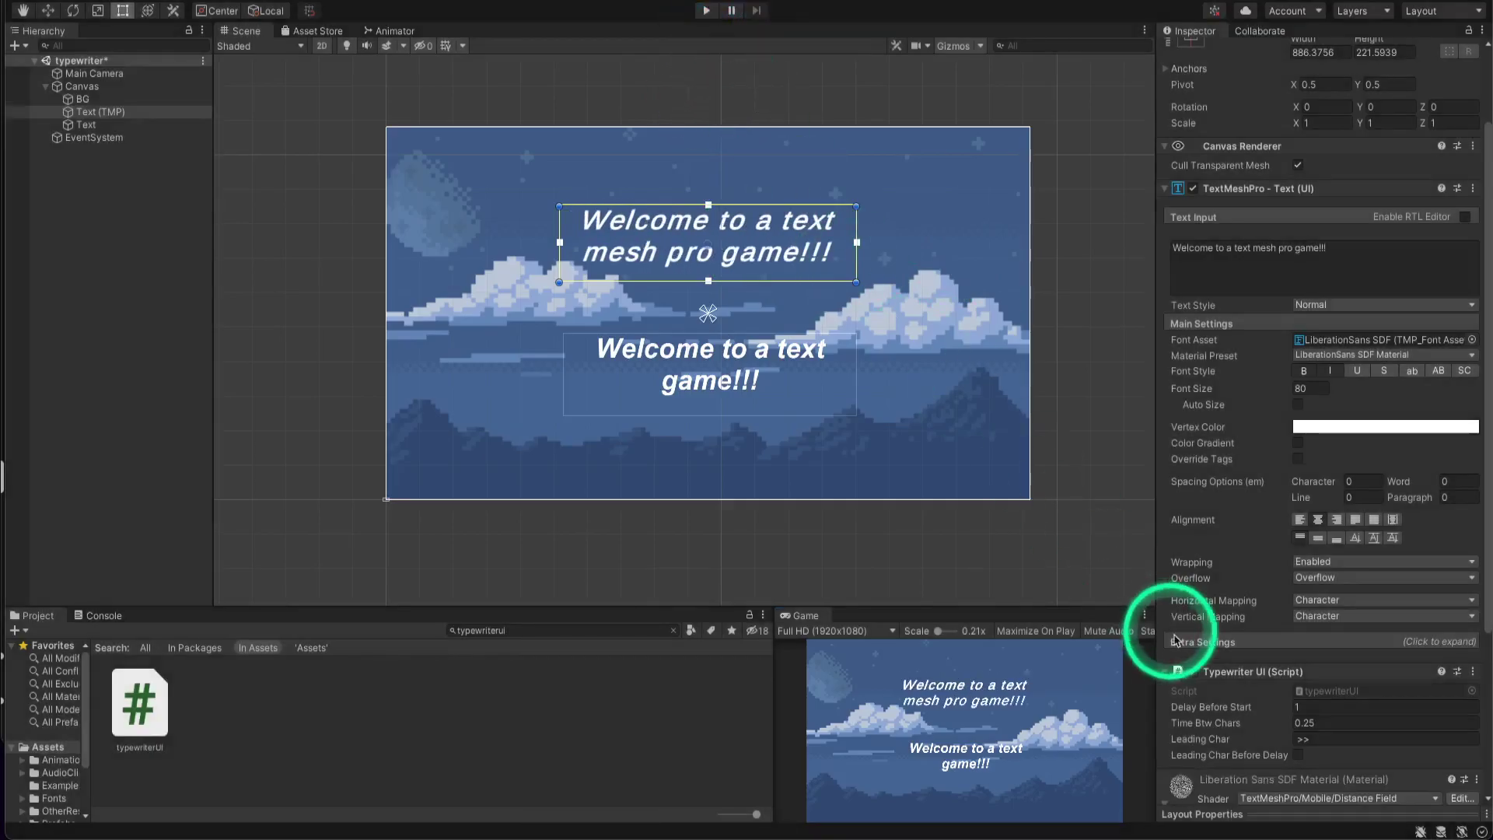
# Switch the Leading Char back to '|' and preview the typing again.
pyautogui.click(1320, 739)
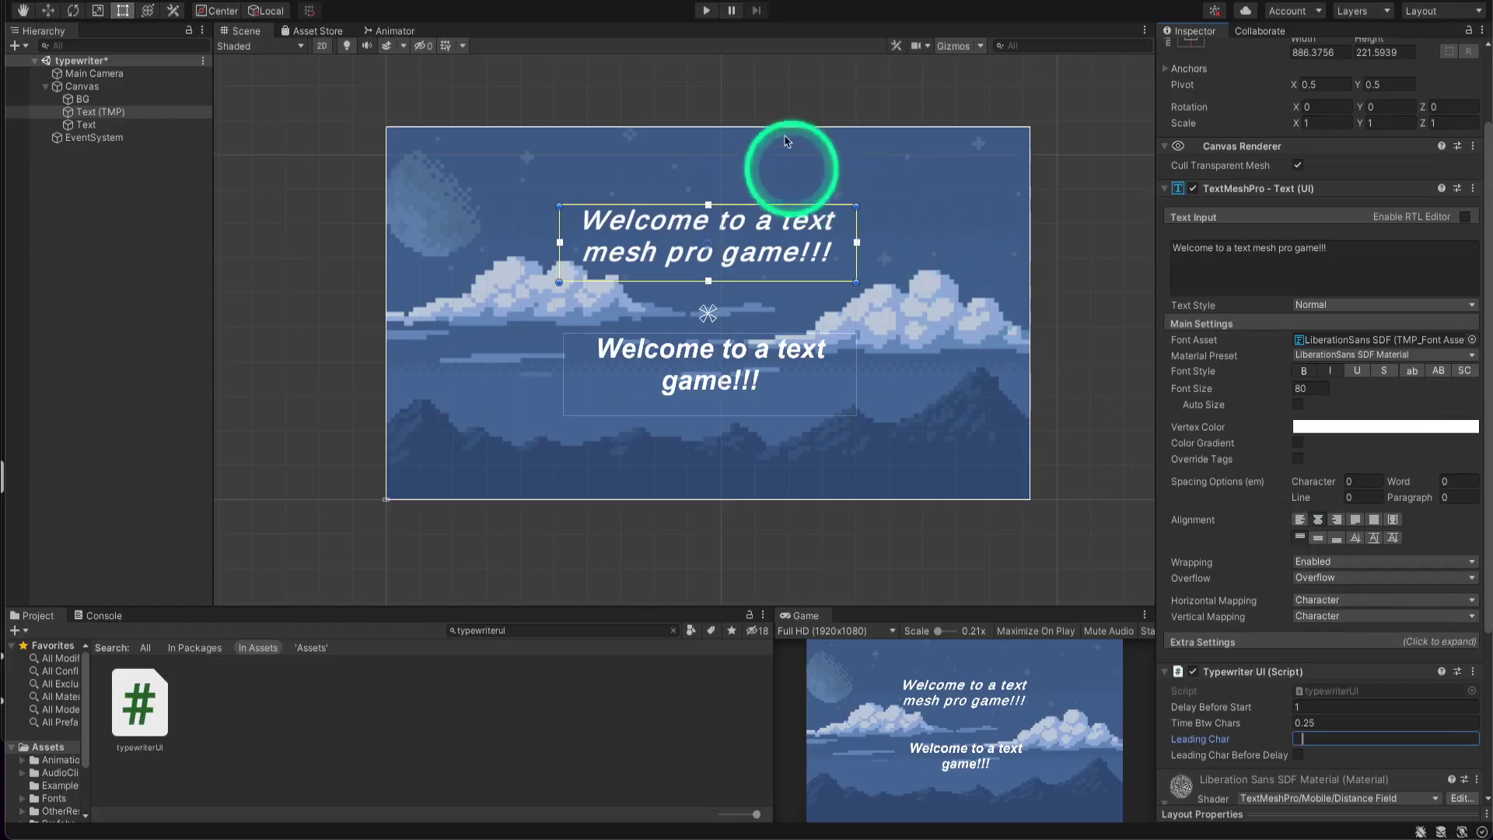
pyautogui.click(704, 11)
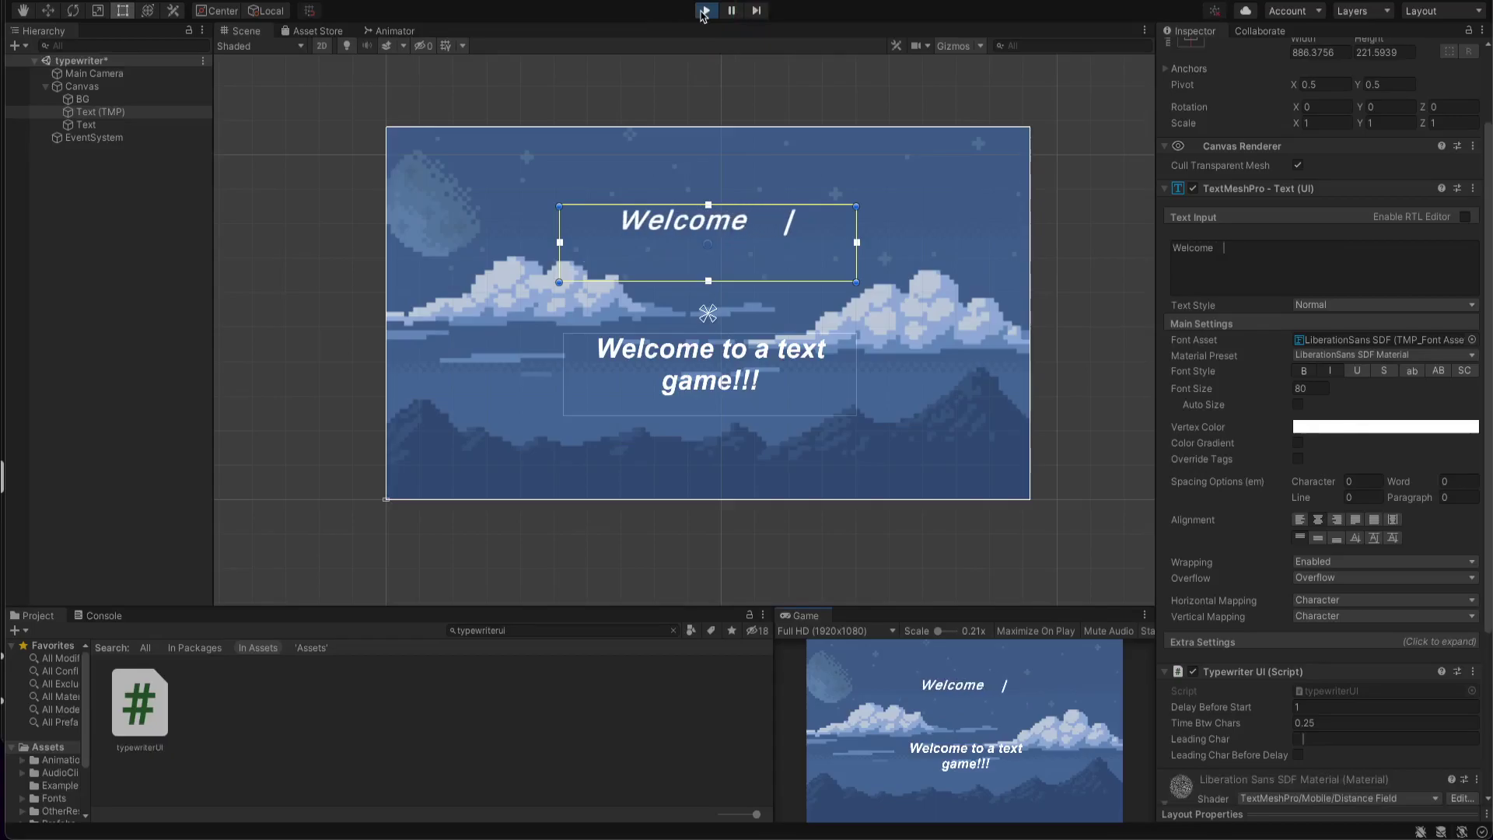
pyautogui.click(705, 11)
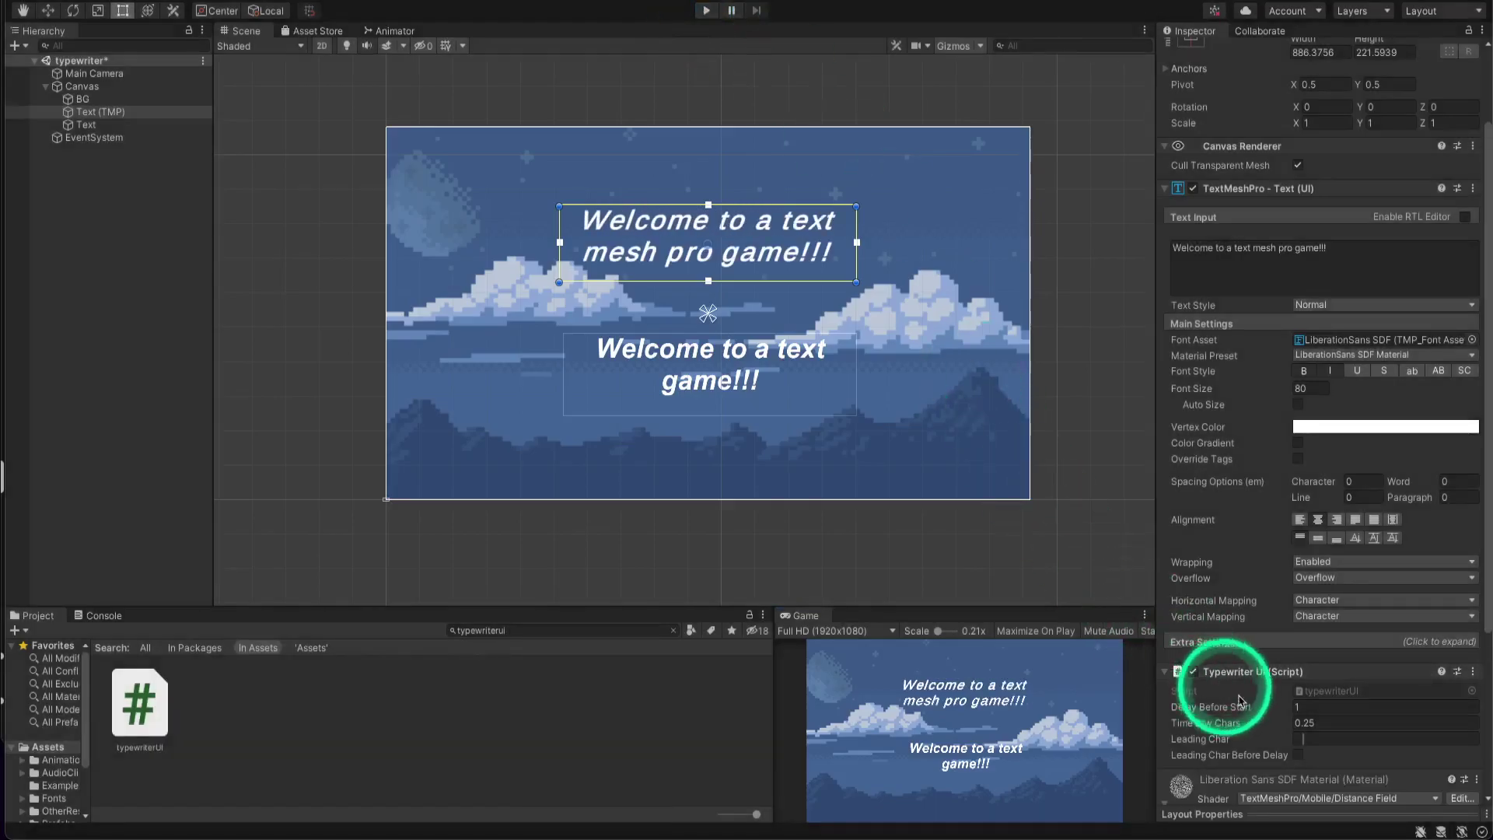
# Preview the current '|' leading character in play mode, then stop.
pyautogui.click(1320, 740)
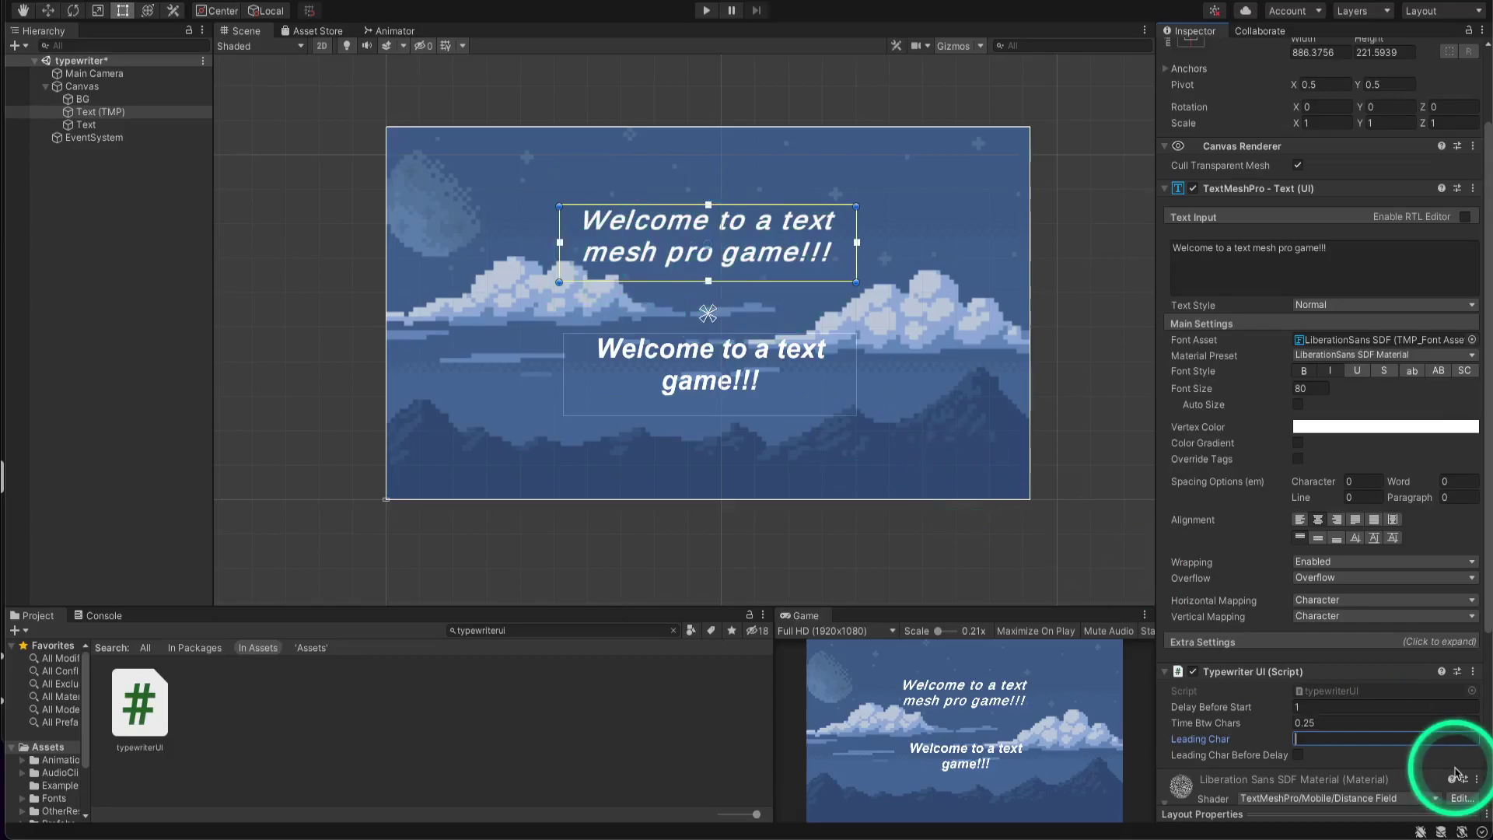
pyautogui.click(708, 13)
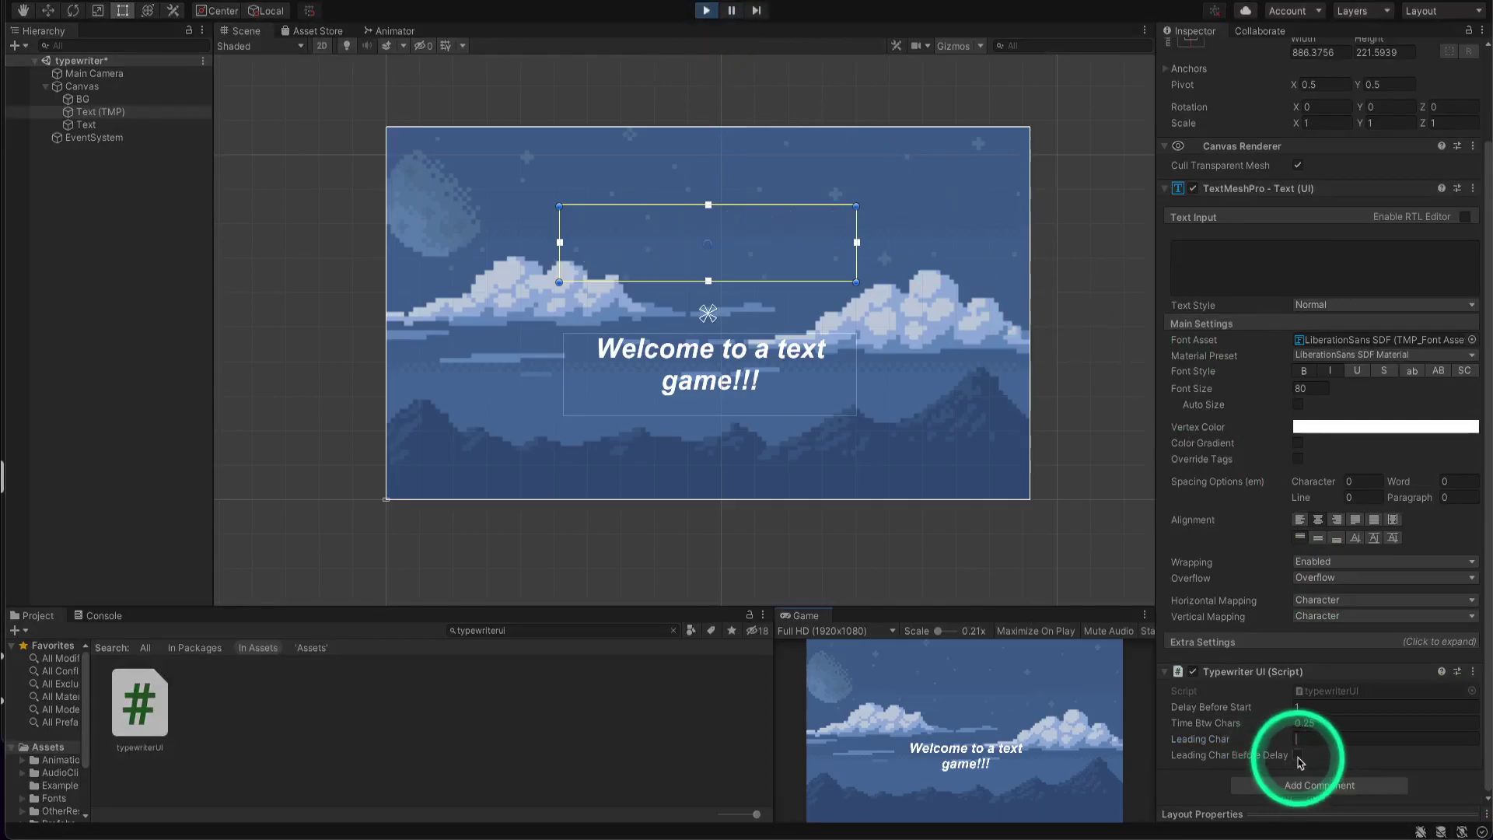
pyautogui.hotkey('ctrl', 'p')
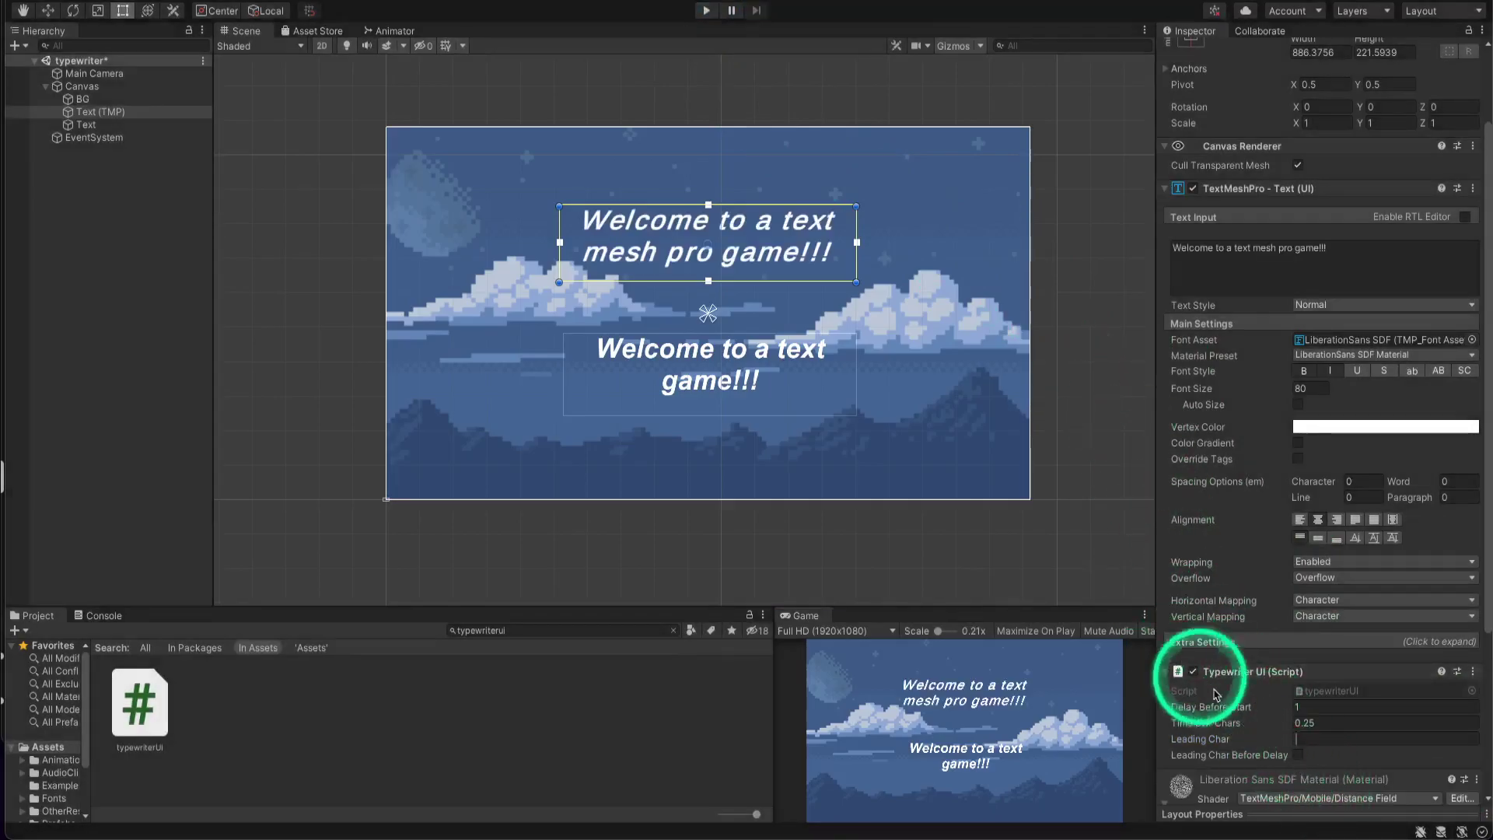
# Enable Leading Char Before Delay, set Delay Before Start to 2, and preview the result.
pyautogui.click(1298, 755)
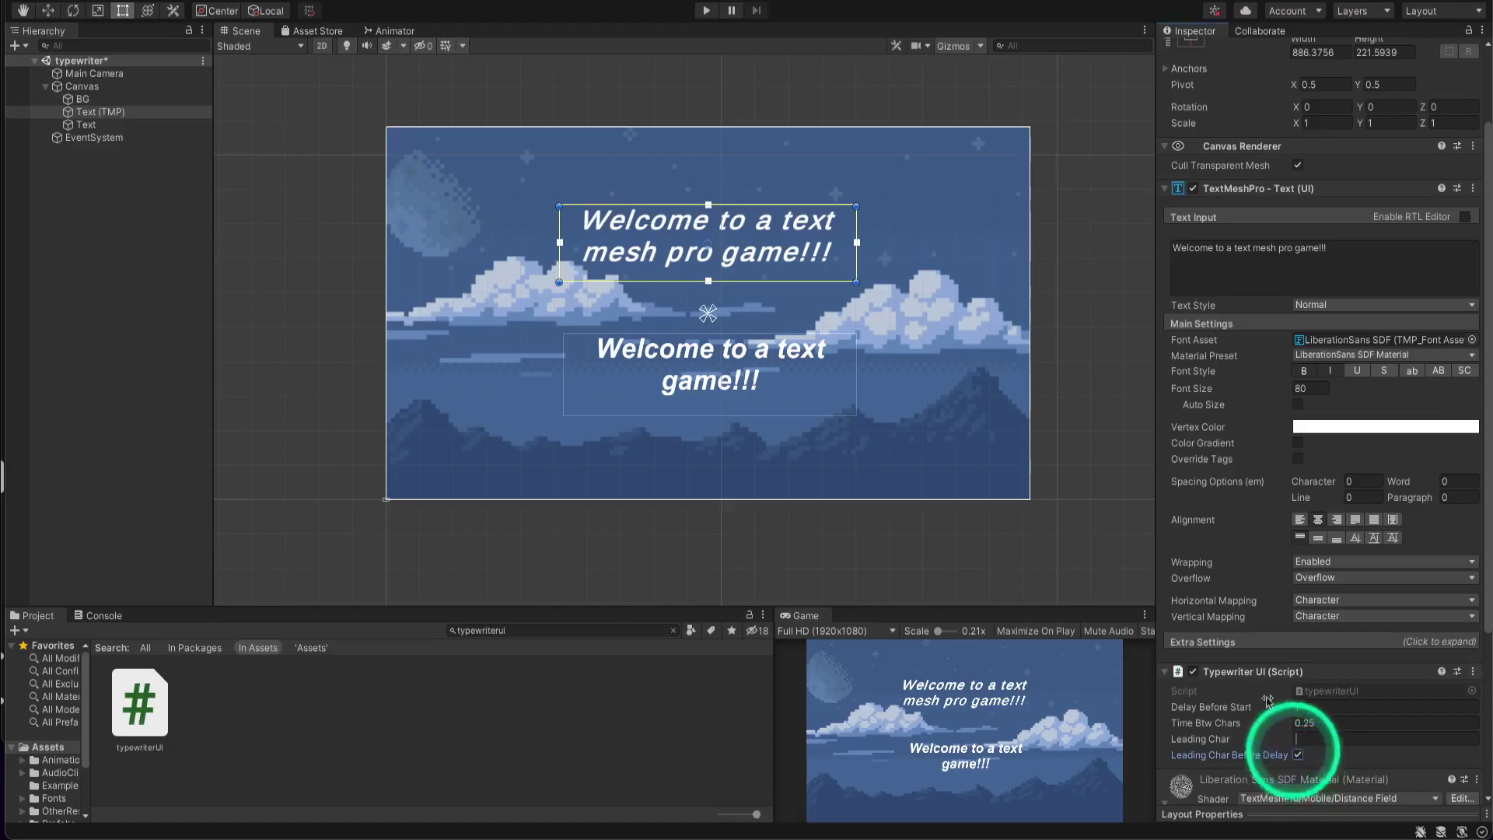
pyautogui.click(1339, 704)
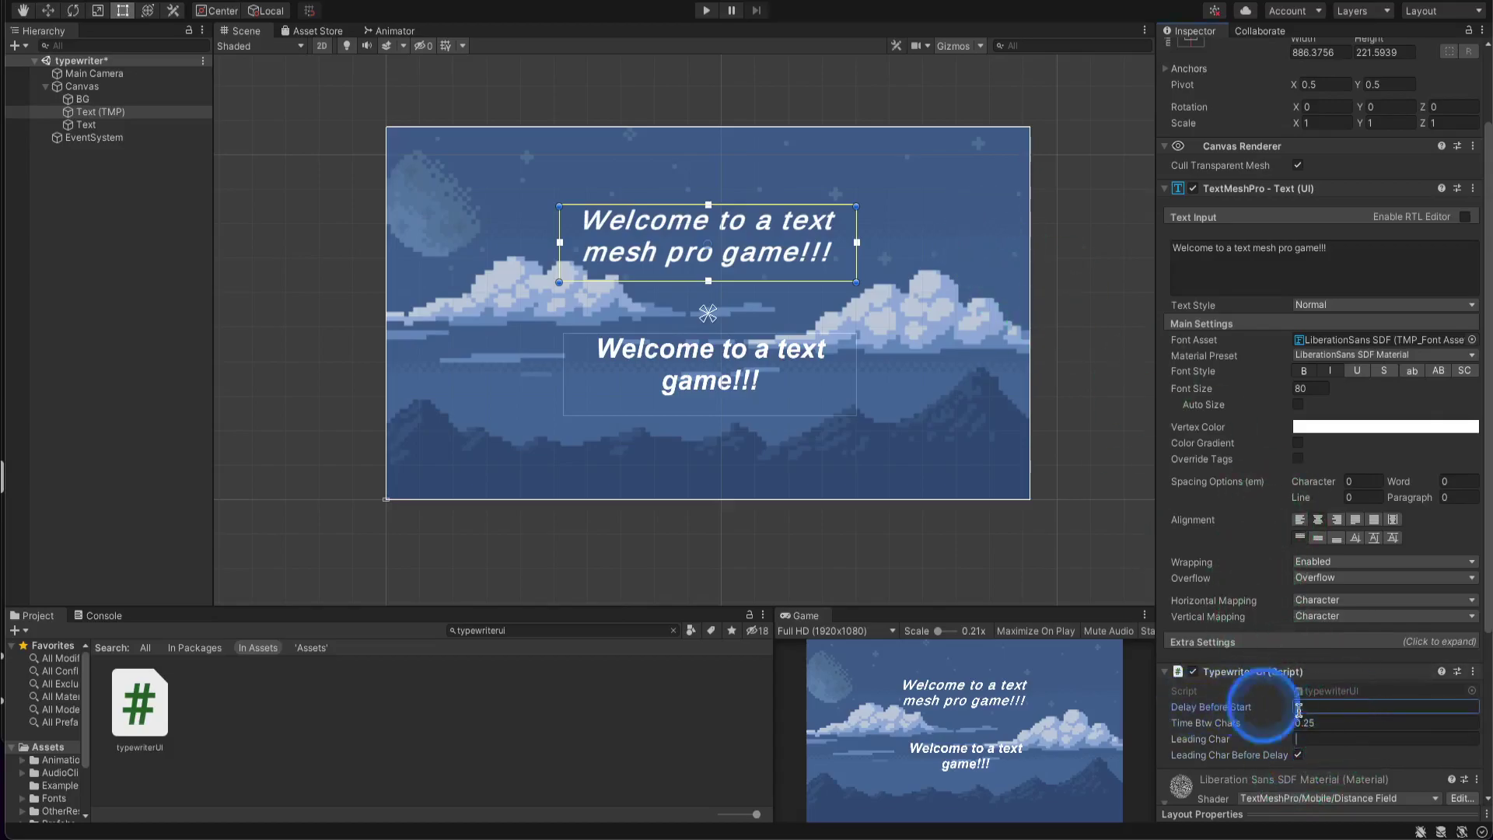
pyautogui.write('2')
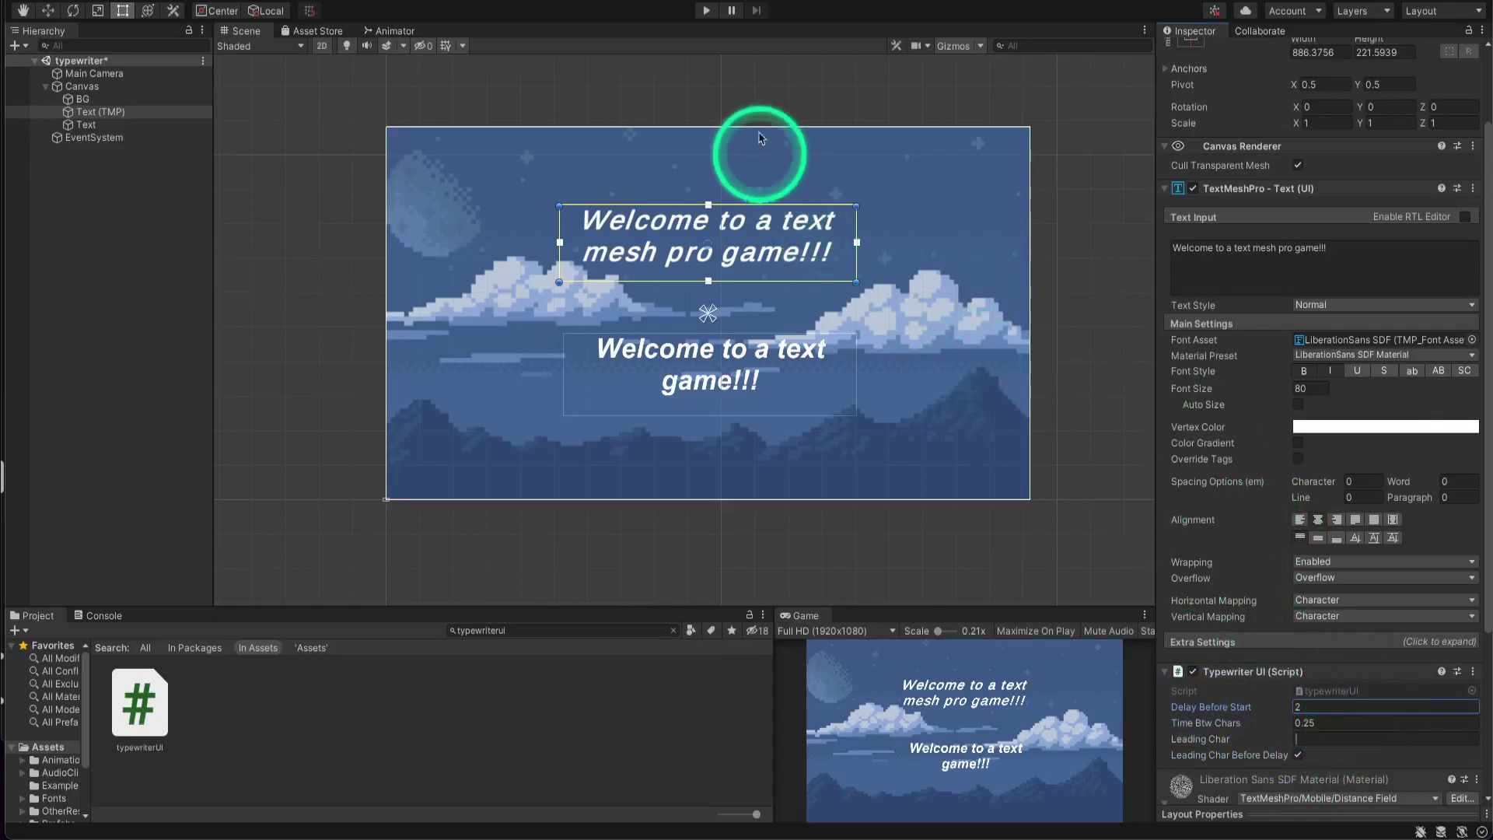
pyautogui.click(708, 11)
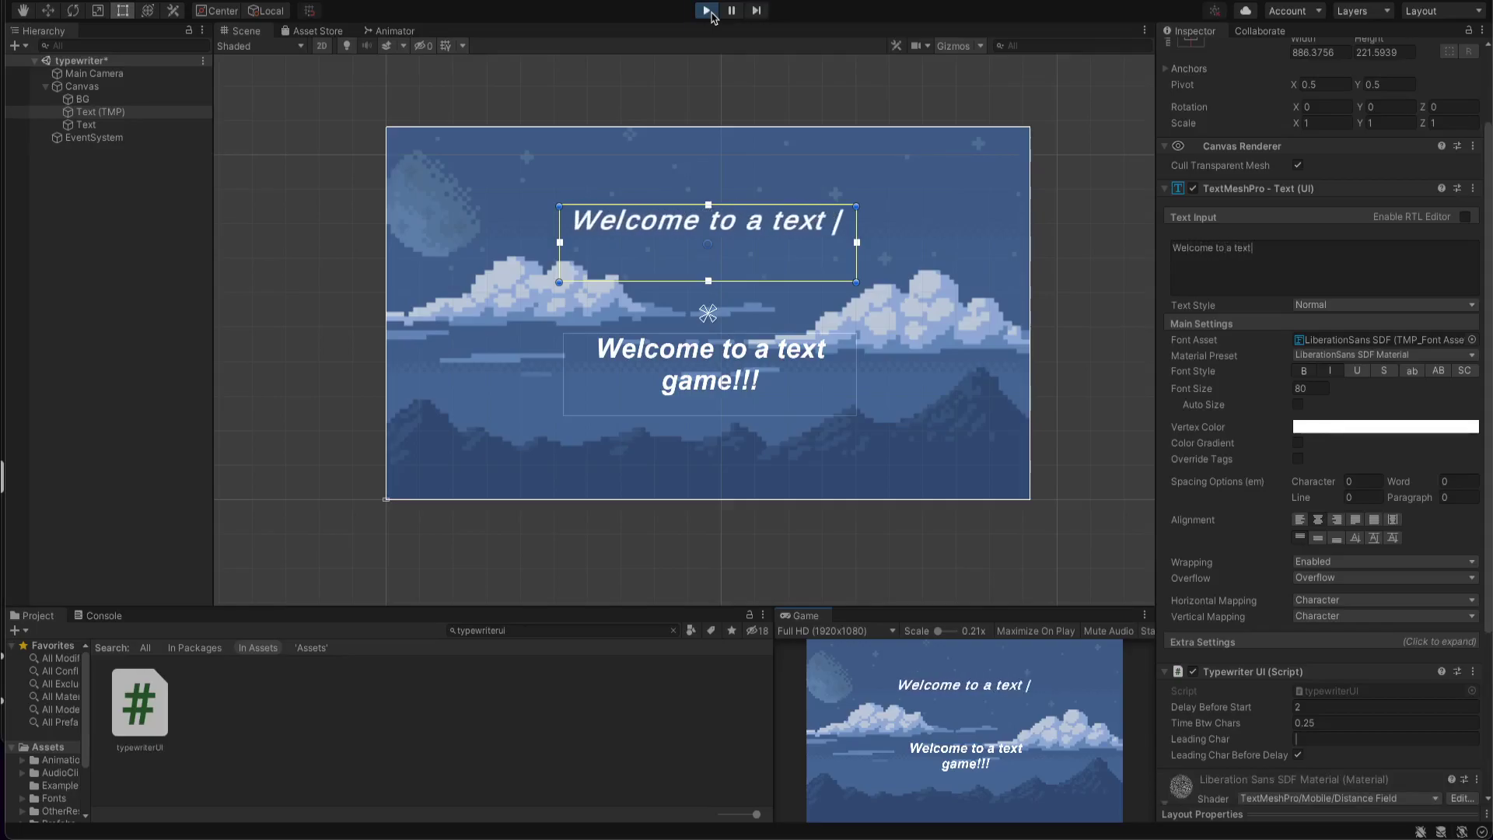
pyautogui.click(707, 11)
pyautogui.moveTo(1058, 829)
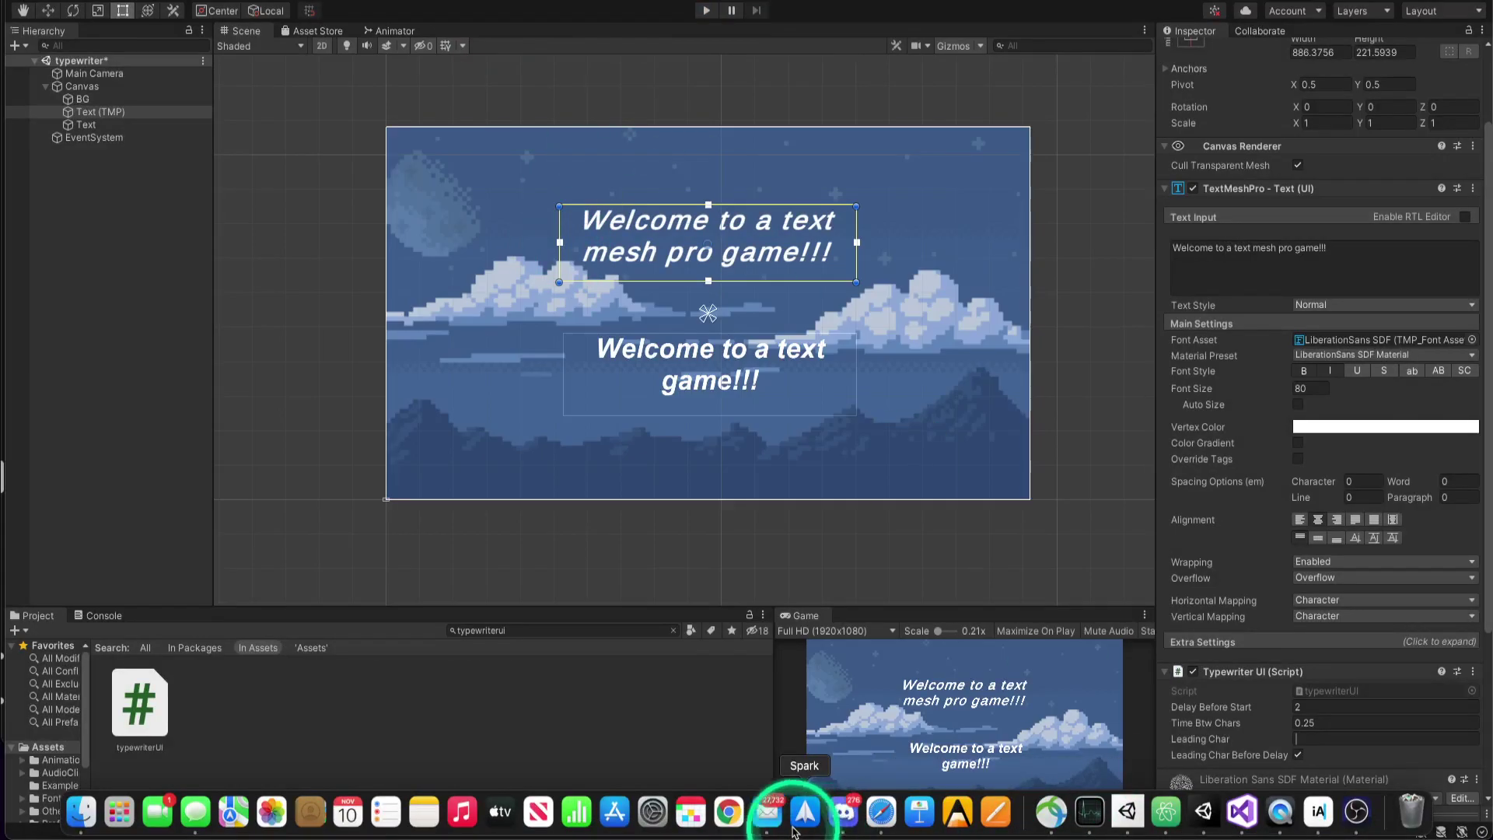
pyautogui.click(1317, 824)
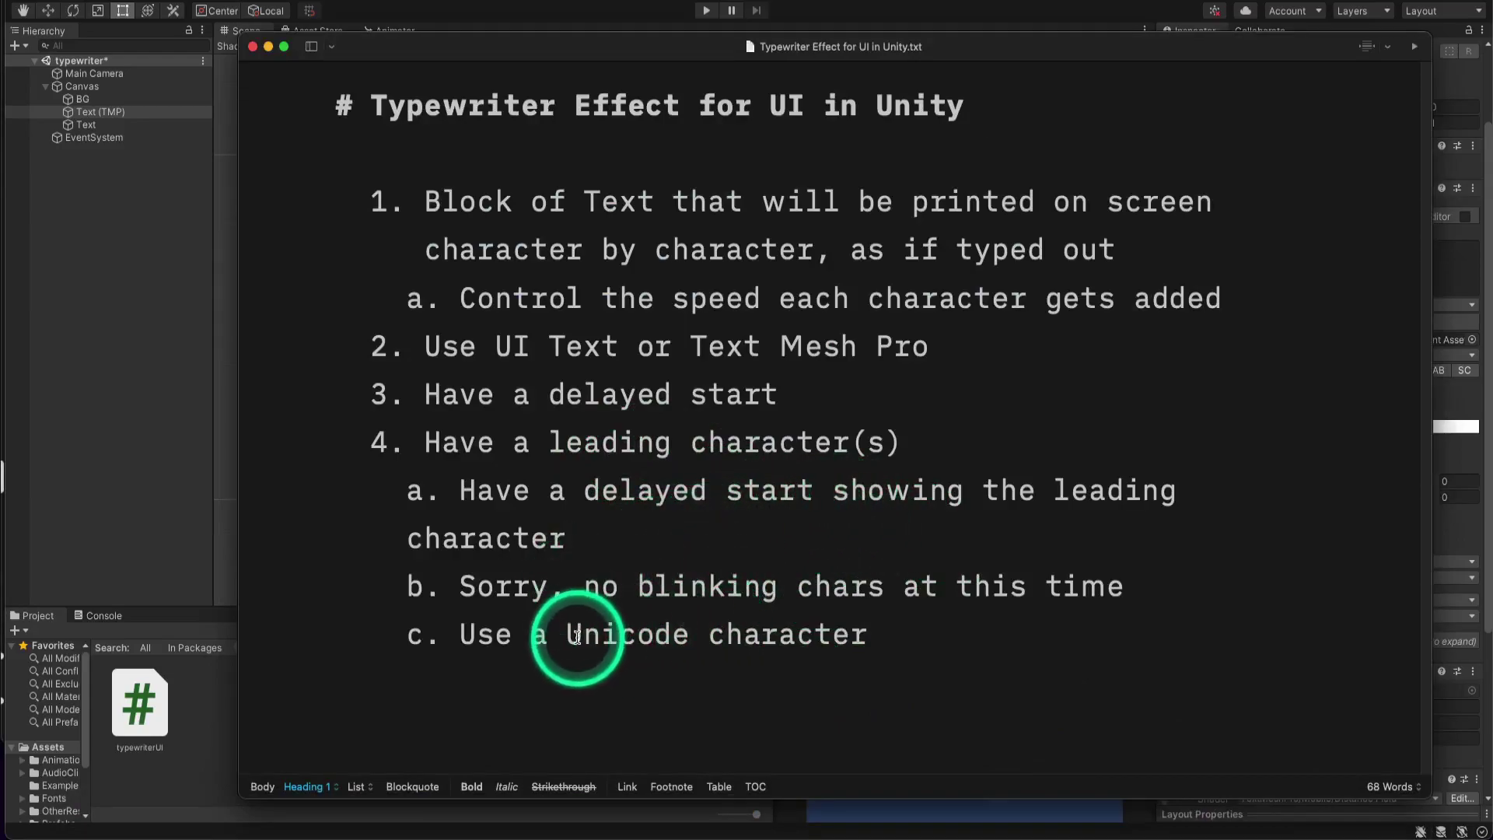
pyautogui.click(180, 465)
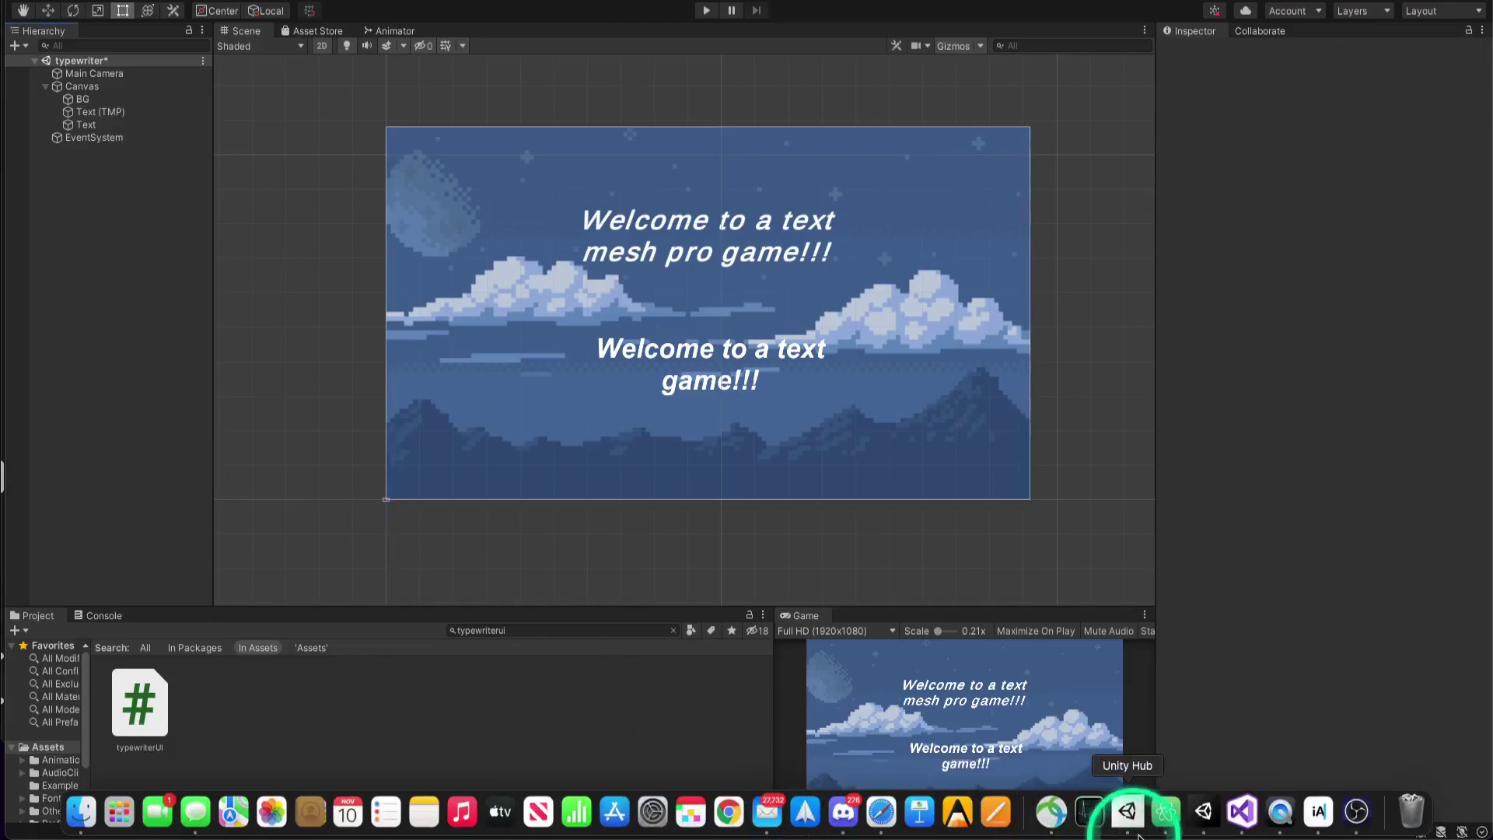
# Look over the typewriterUI script in Visual Studio, then return to Unity.
pyautogui.click(1243, 812)
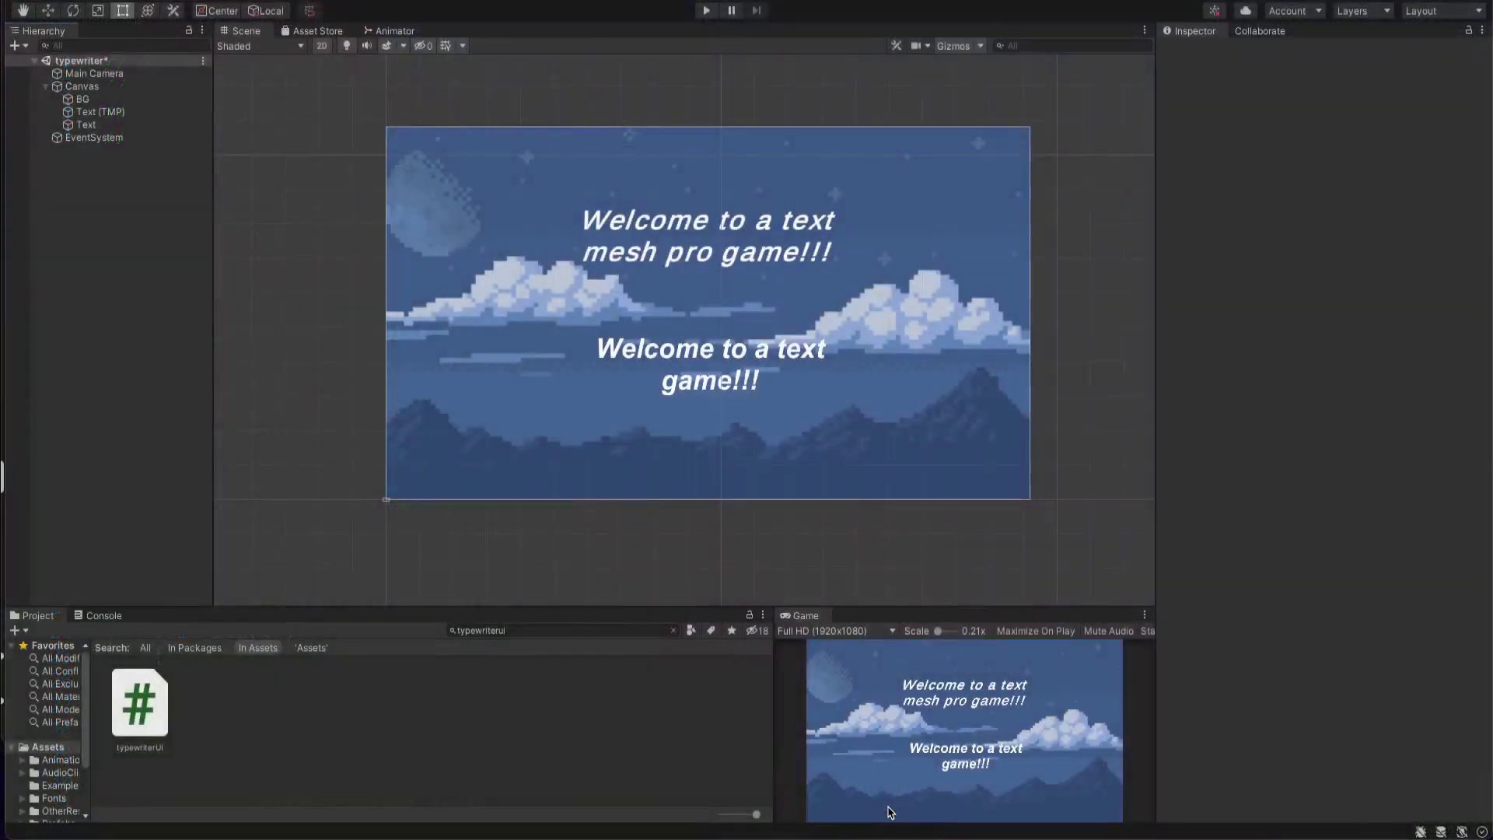
pyautogui.click(890, 812)
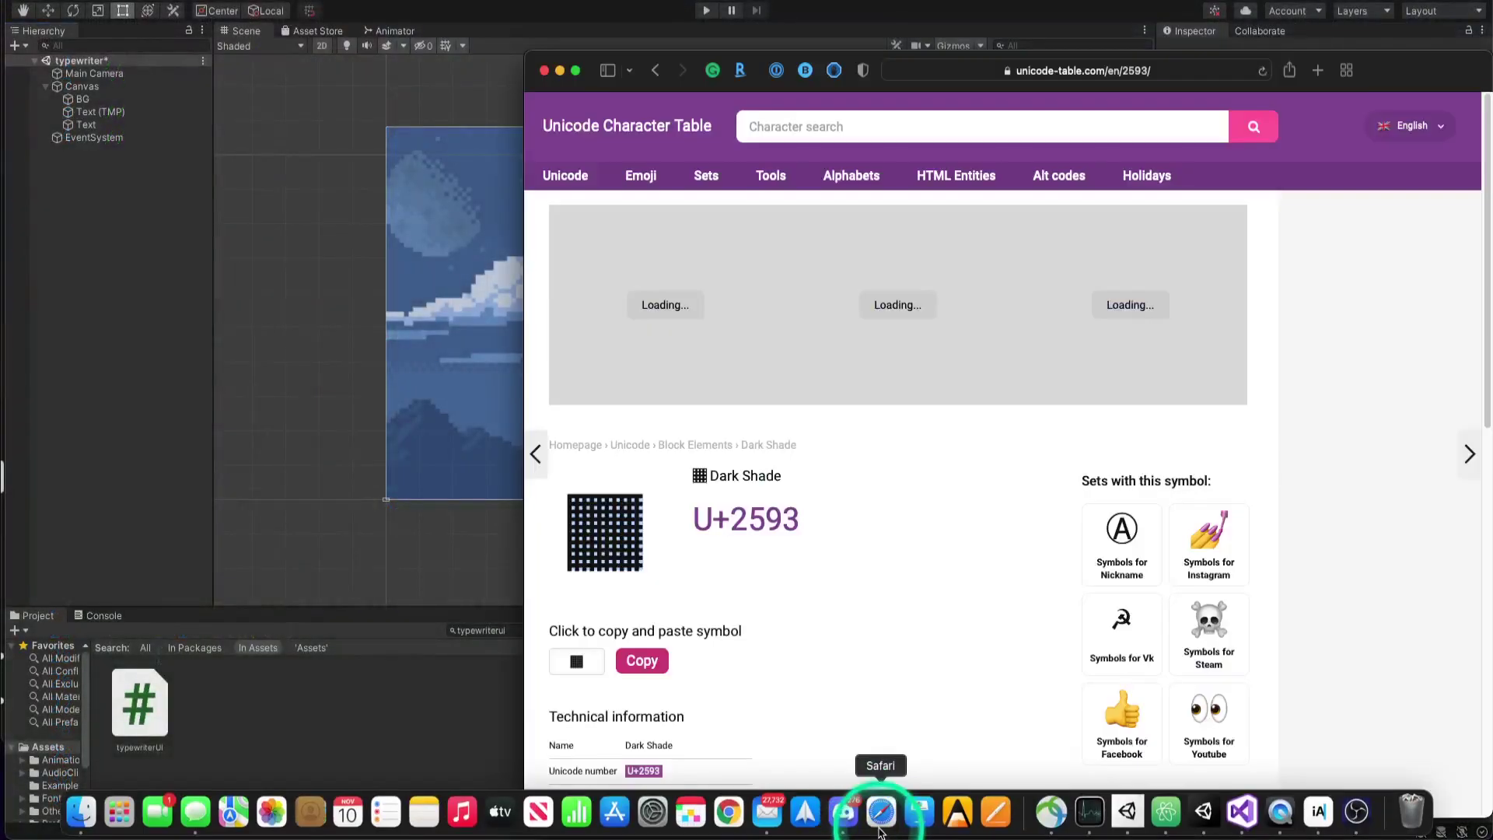
# Copy the Dark Shade glyph (U+2593) from the Unicode page in Safari and return to Unity.
pyautogui.click(890, 612)
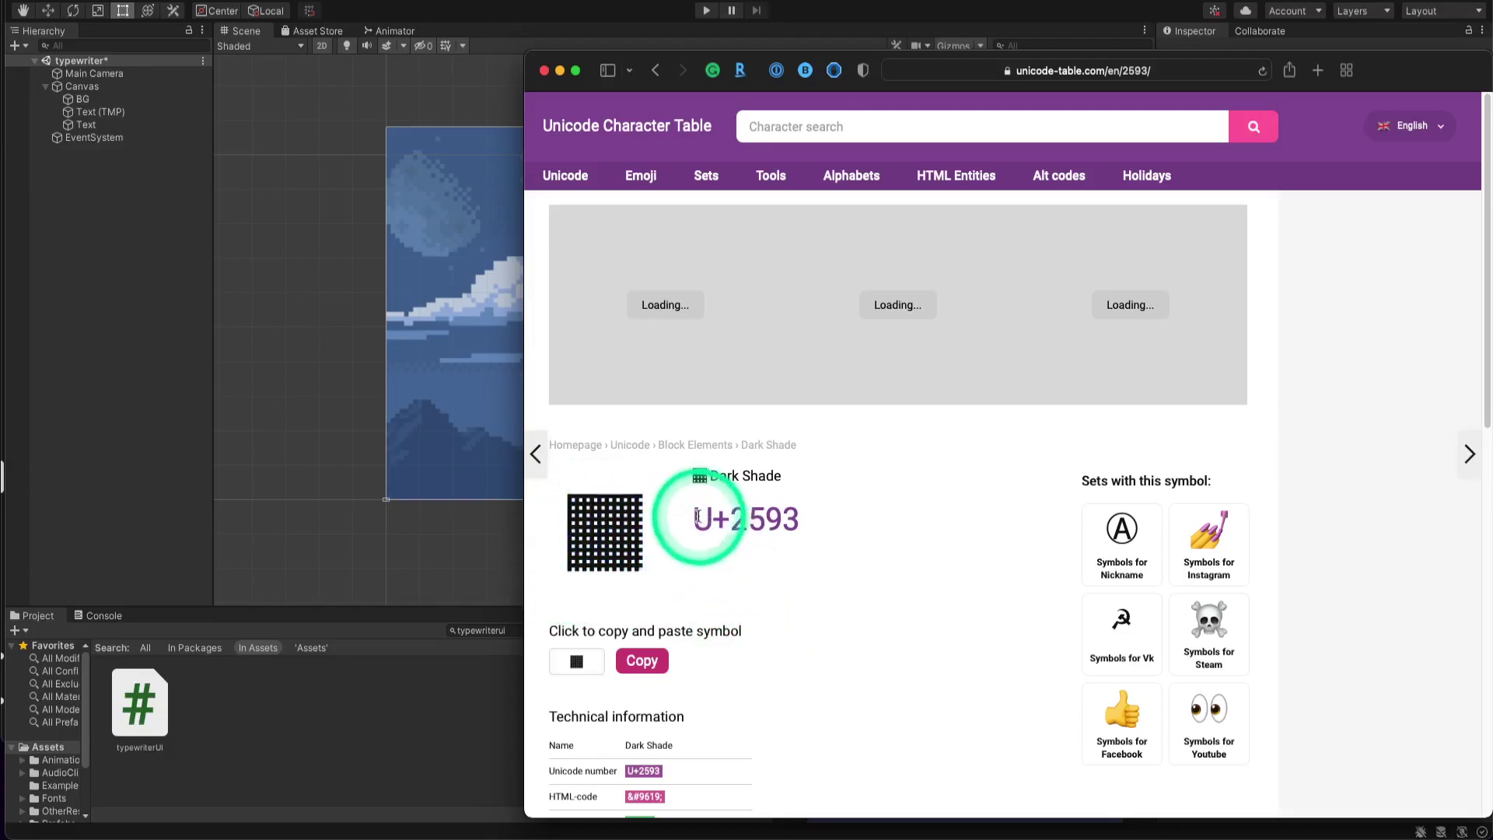
pyautogui.moveTo(694, 518); pyautogui.dragTo(812, 505)
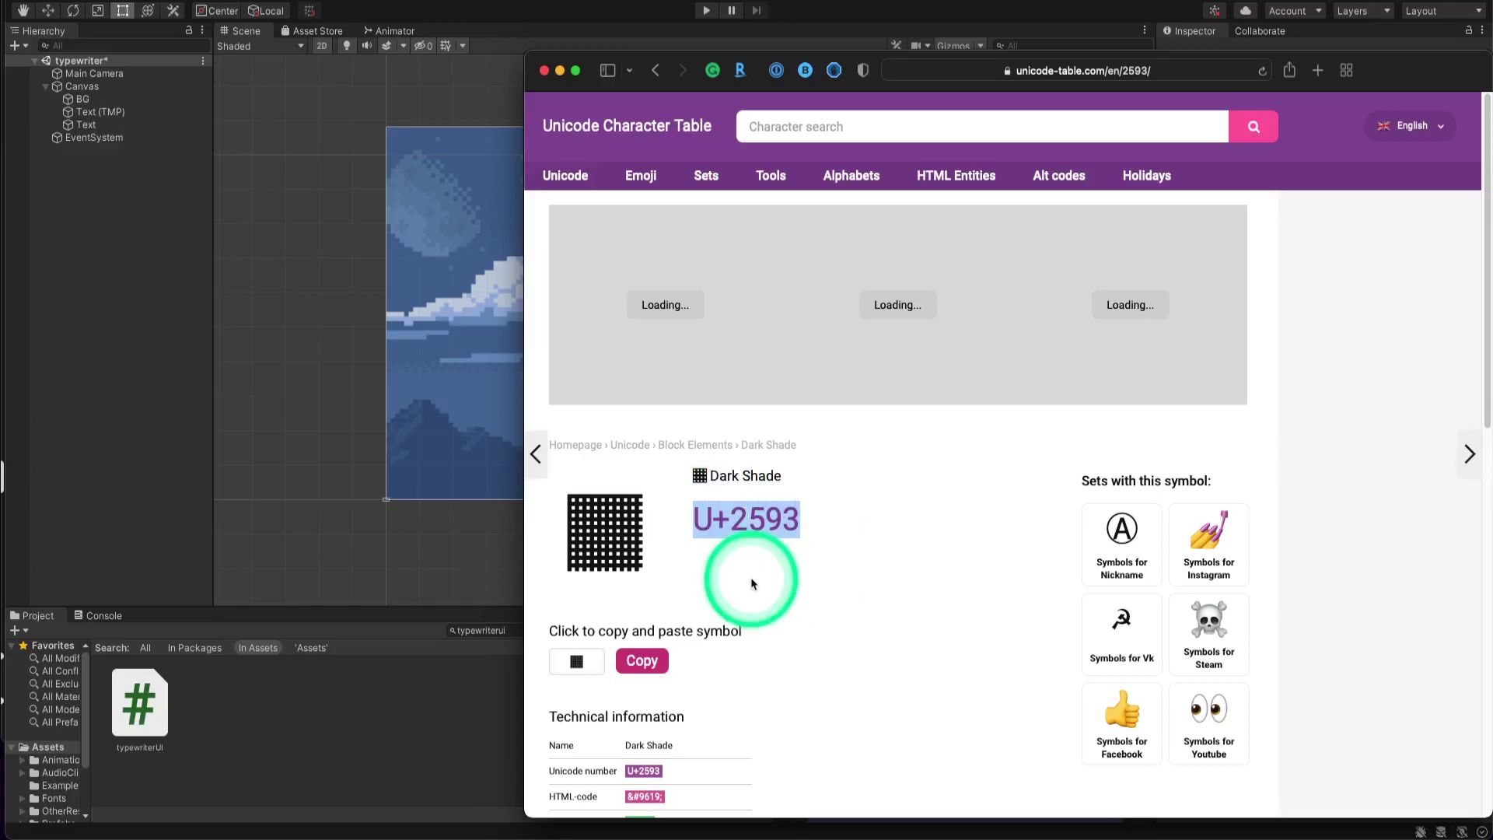
pyautogui.click(622, 535)
pyautogui.click(583, 524)
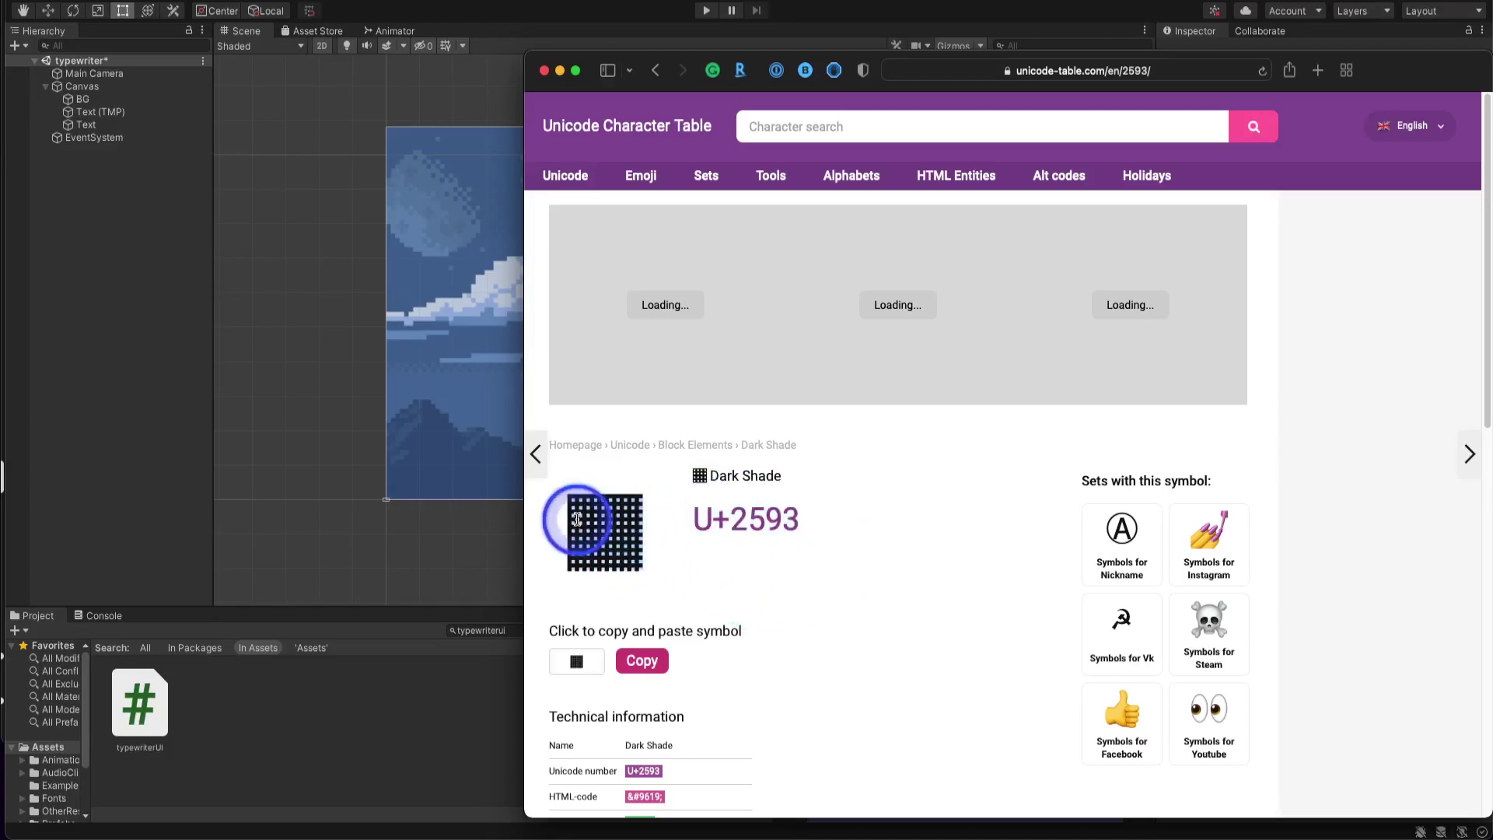
pyautogui.rightClick(633, 526)
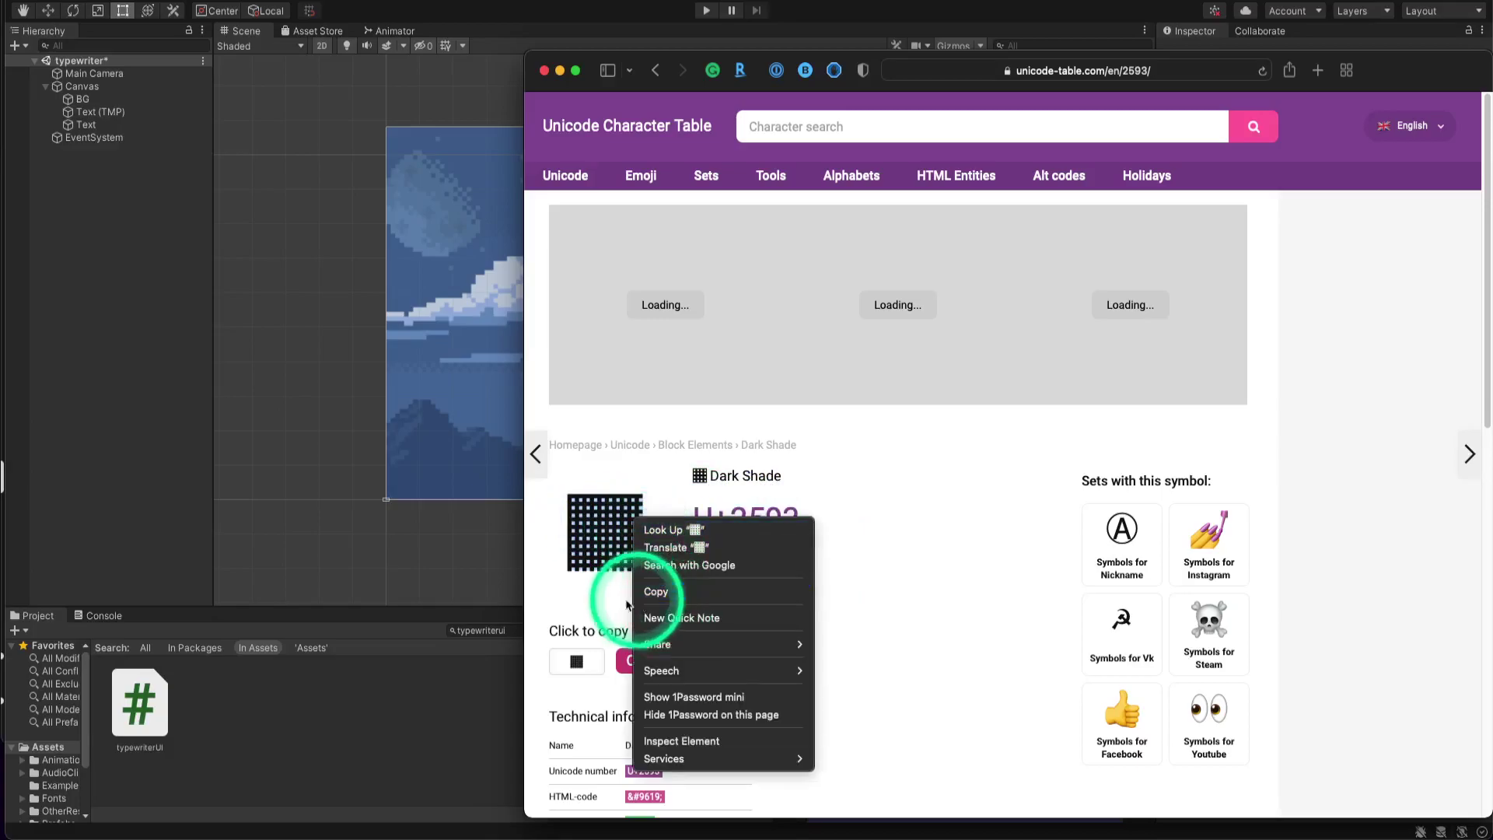
pyautogui.click(575, 586)
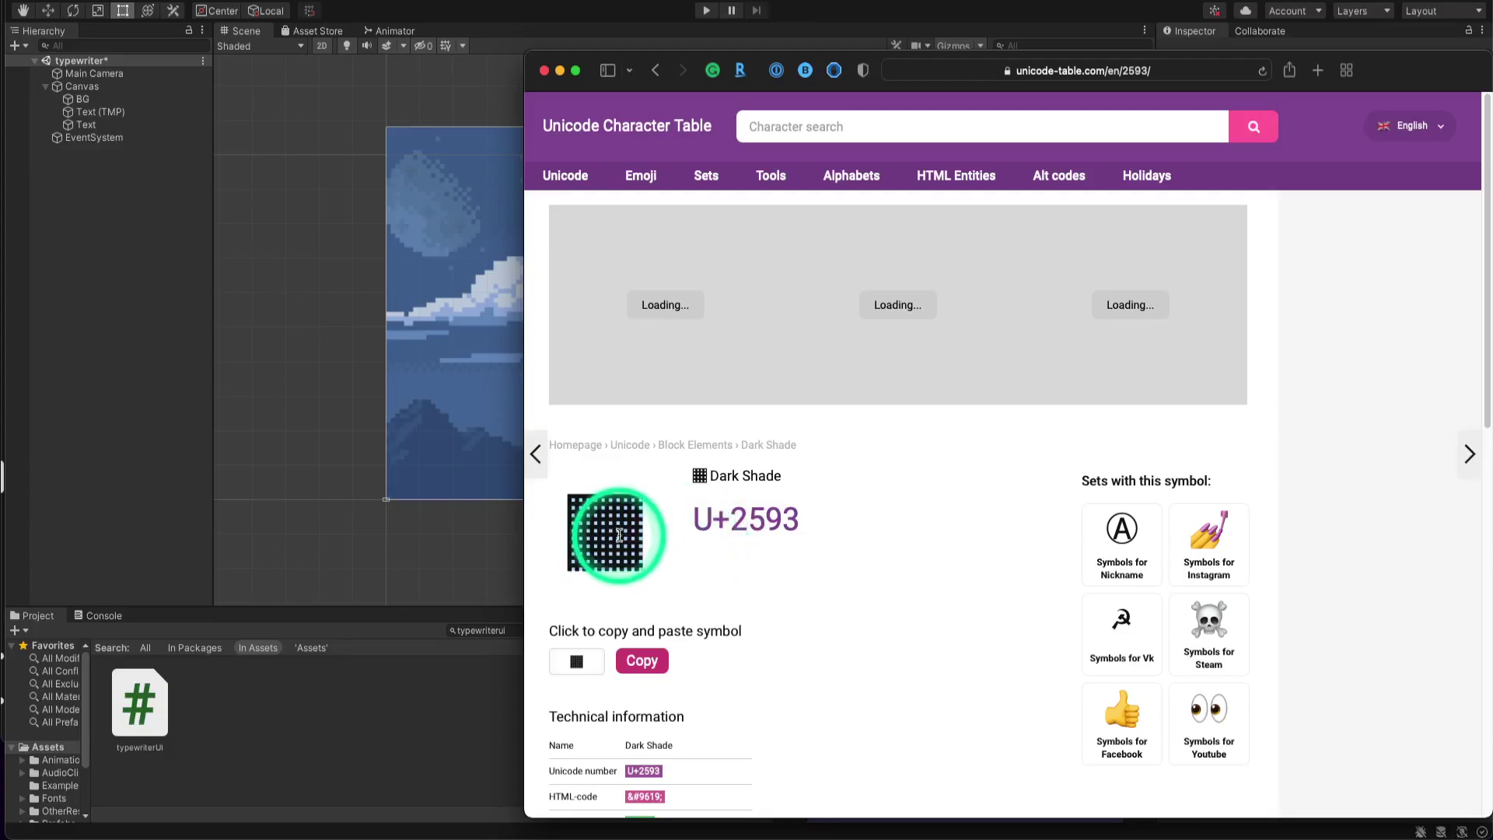
pyautogui.click(347, 519)
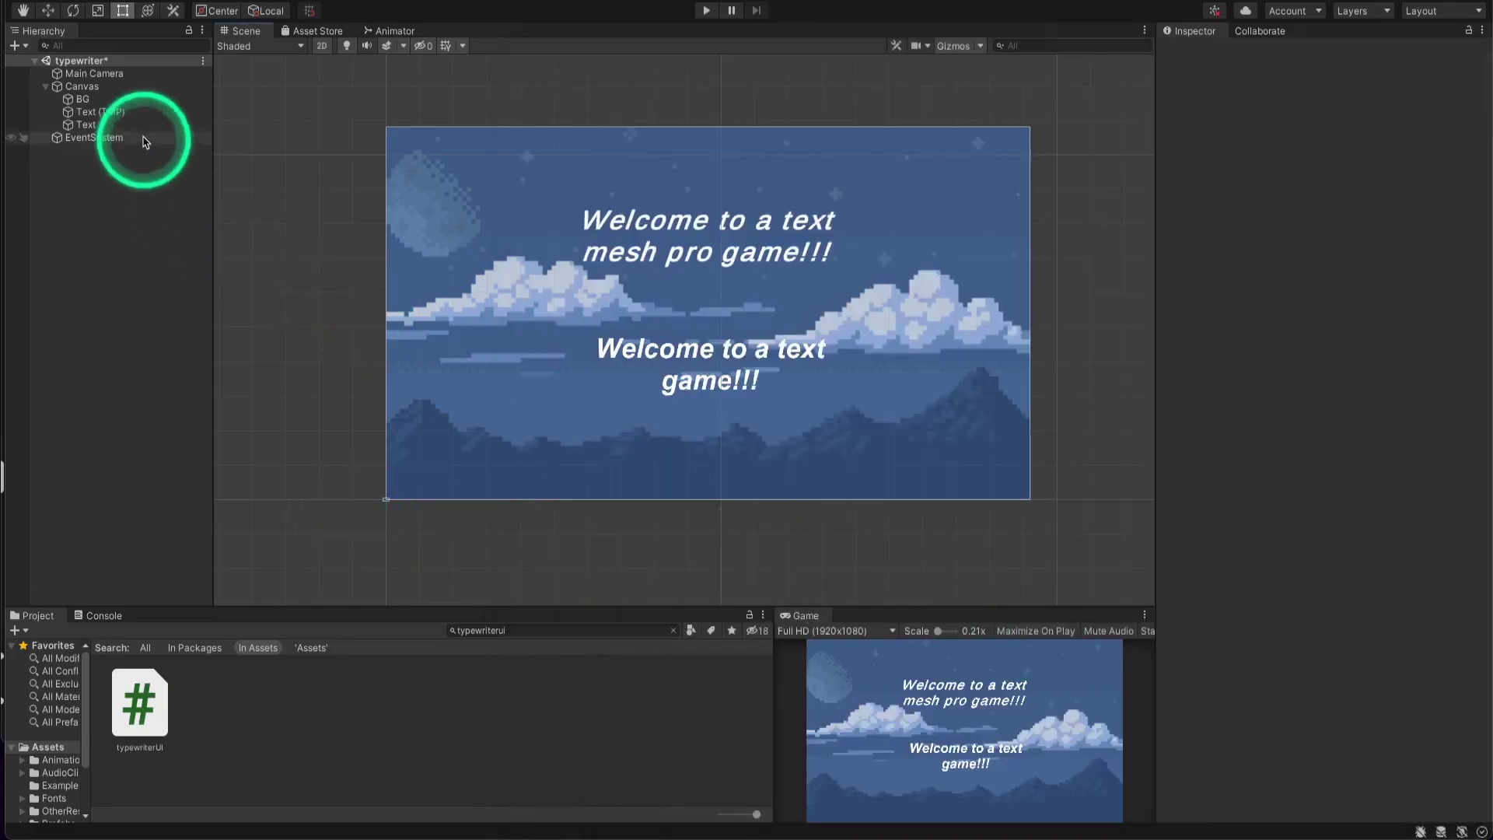
# Paste '▓' as Text (TMP)'s Leading Char, test the typing, and turn off italics.
pyautogui.click(153, 112)
pyautogui.scroll(-5, 1293, 693)
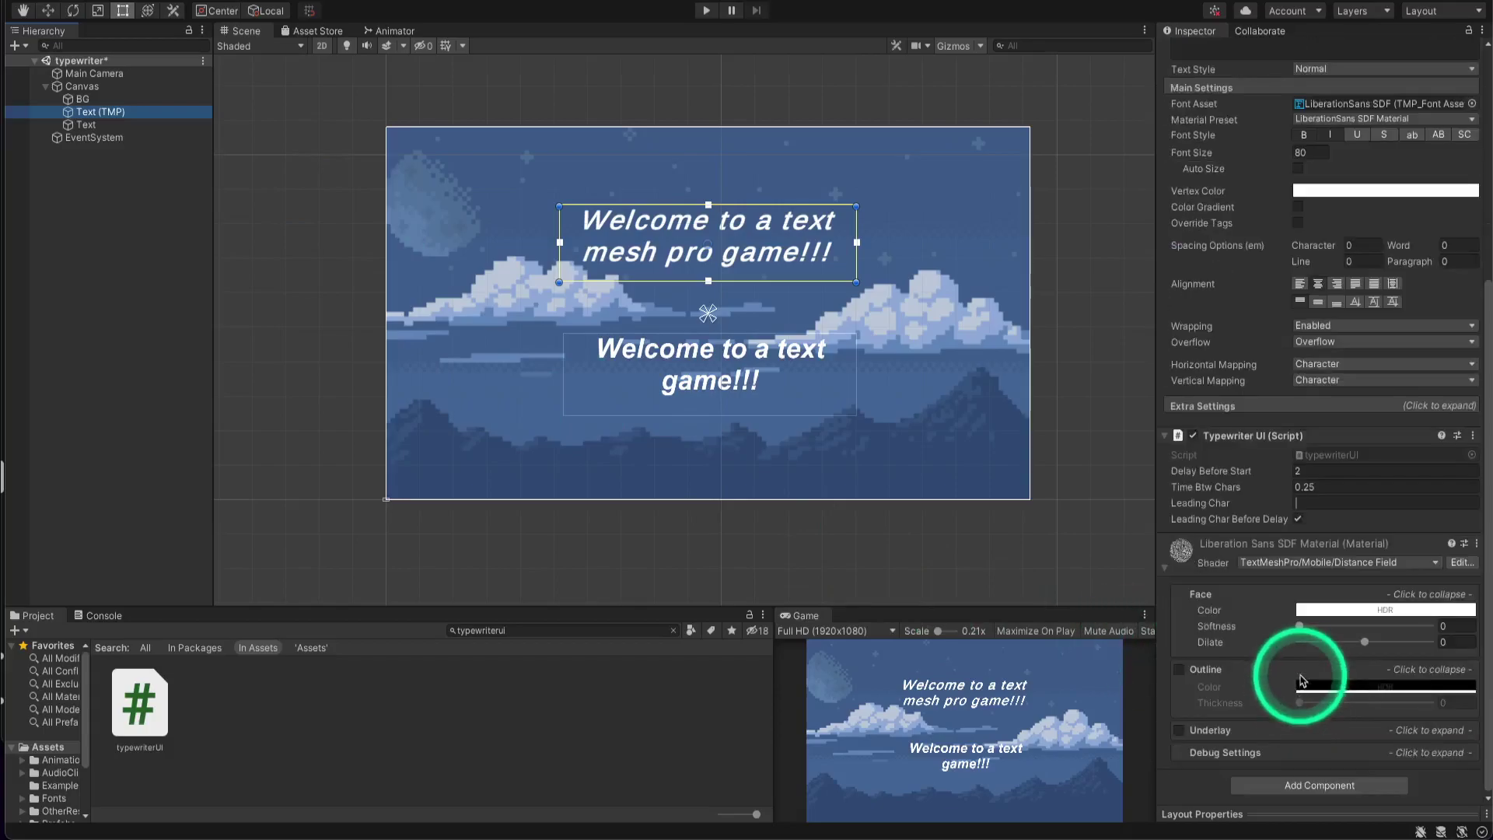
pyautogui.click(1286, 502)
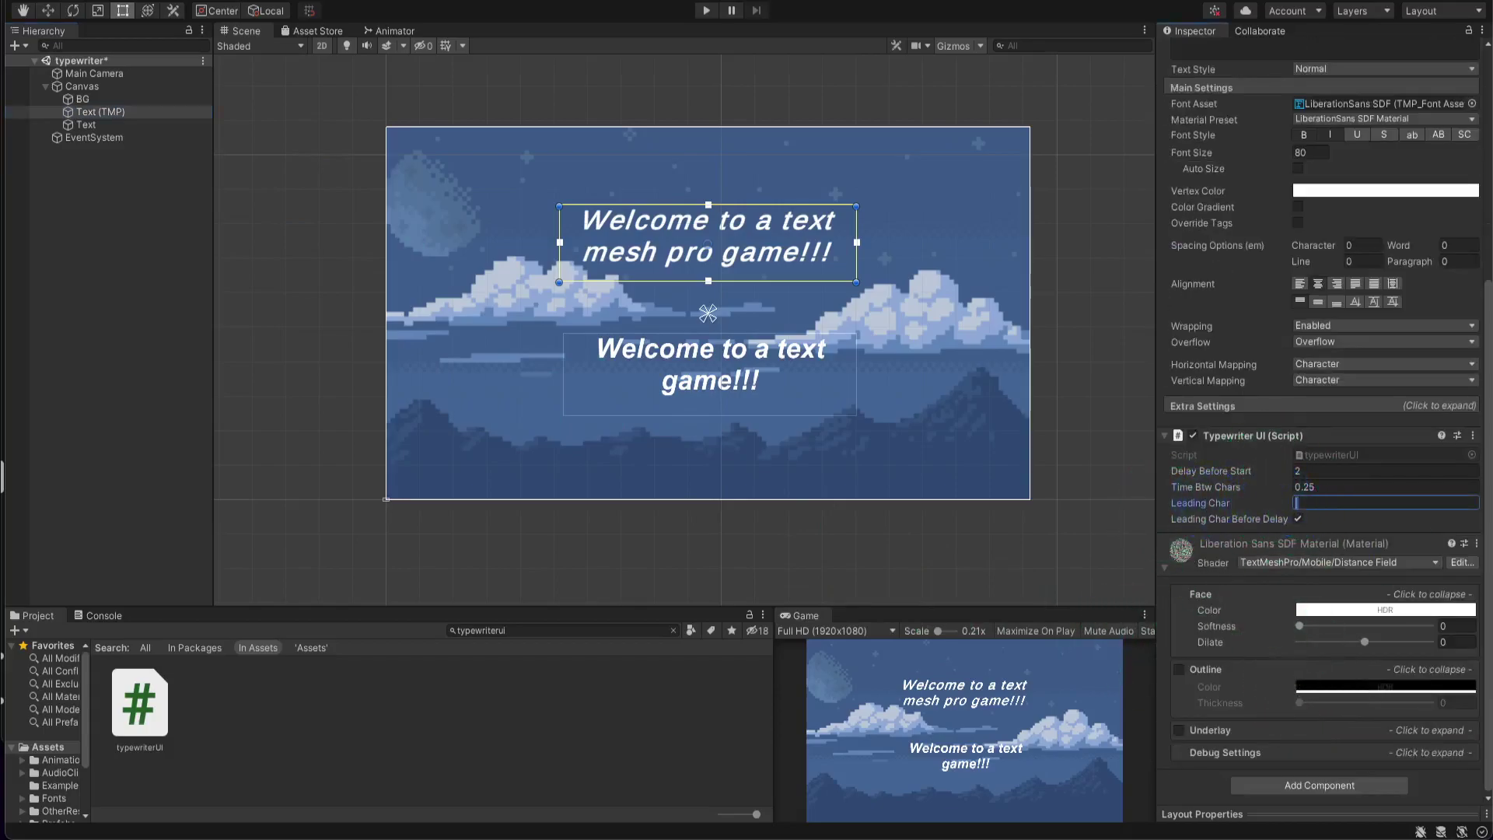
pyautogui.doubleClick(1295, 503)
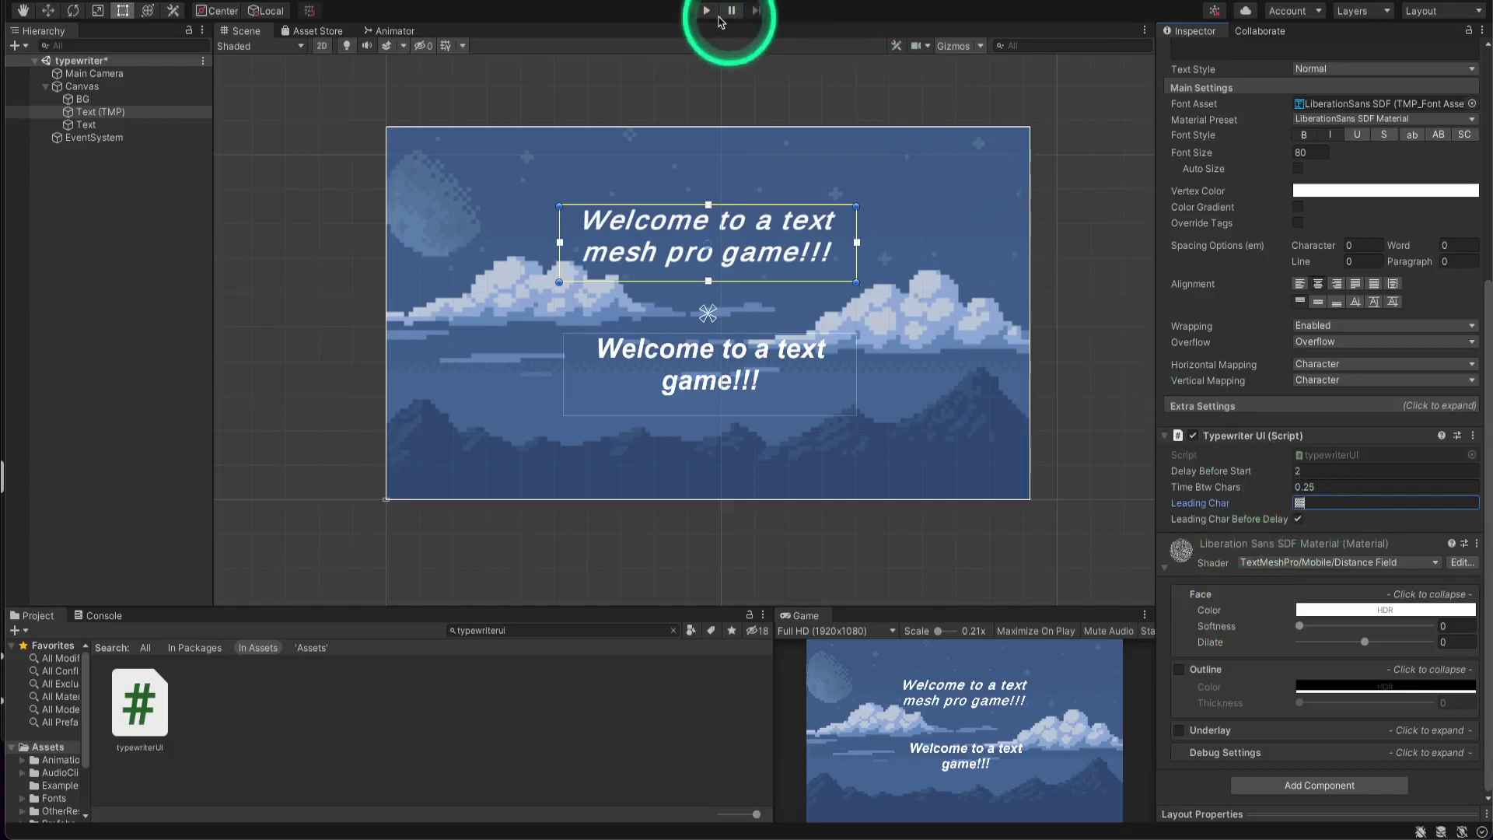
pyautogui.click(709, 13)
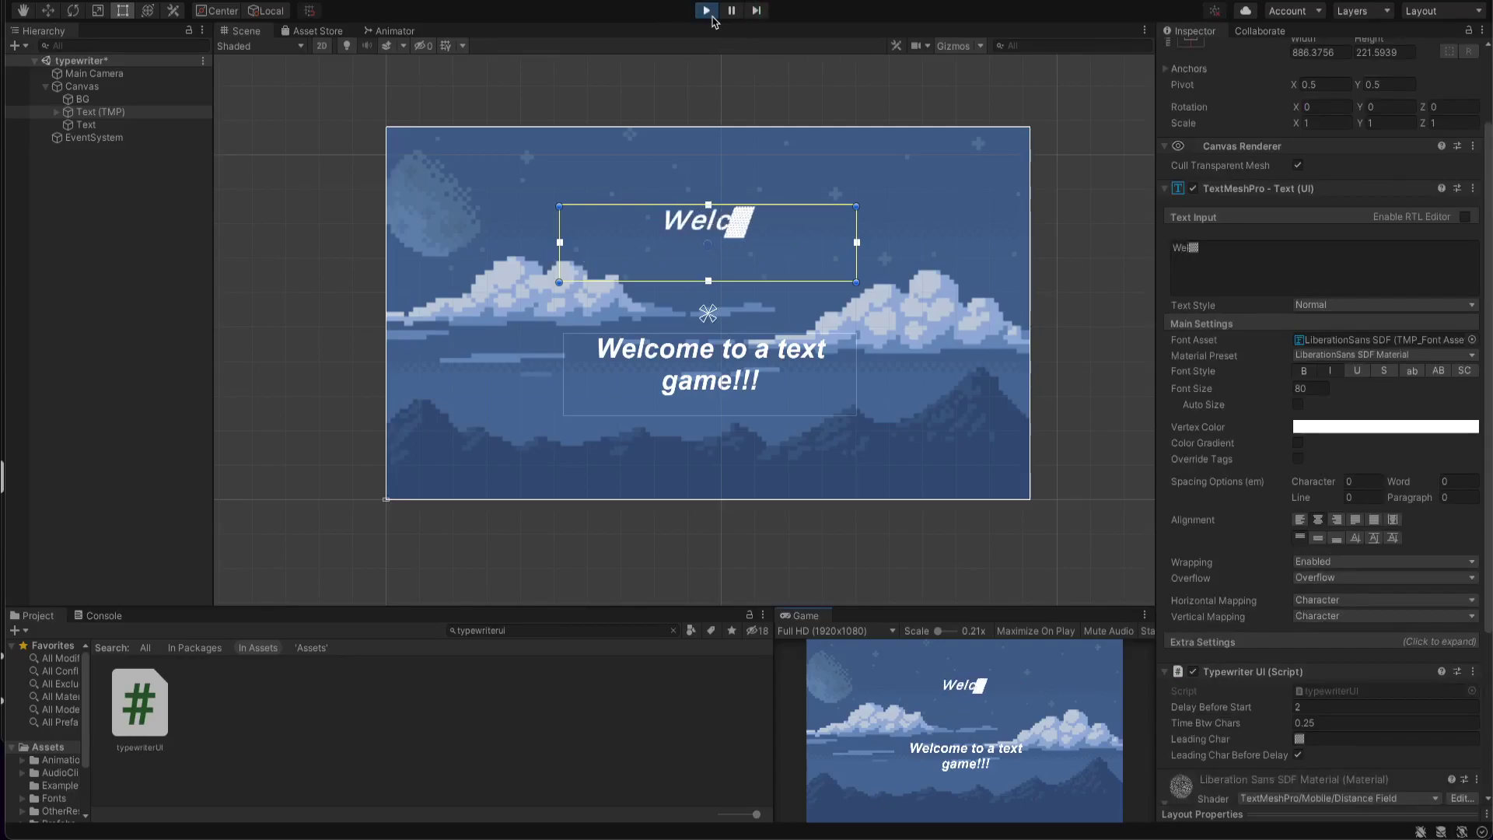
pyautogui.click(707, 12)
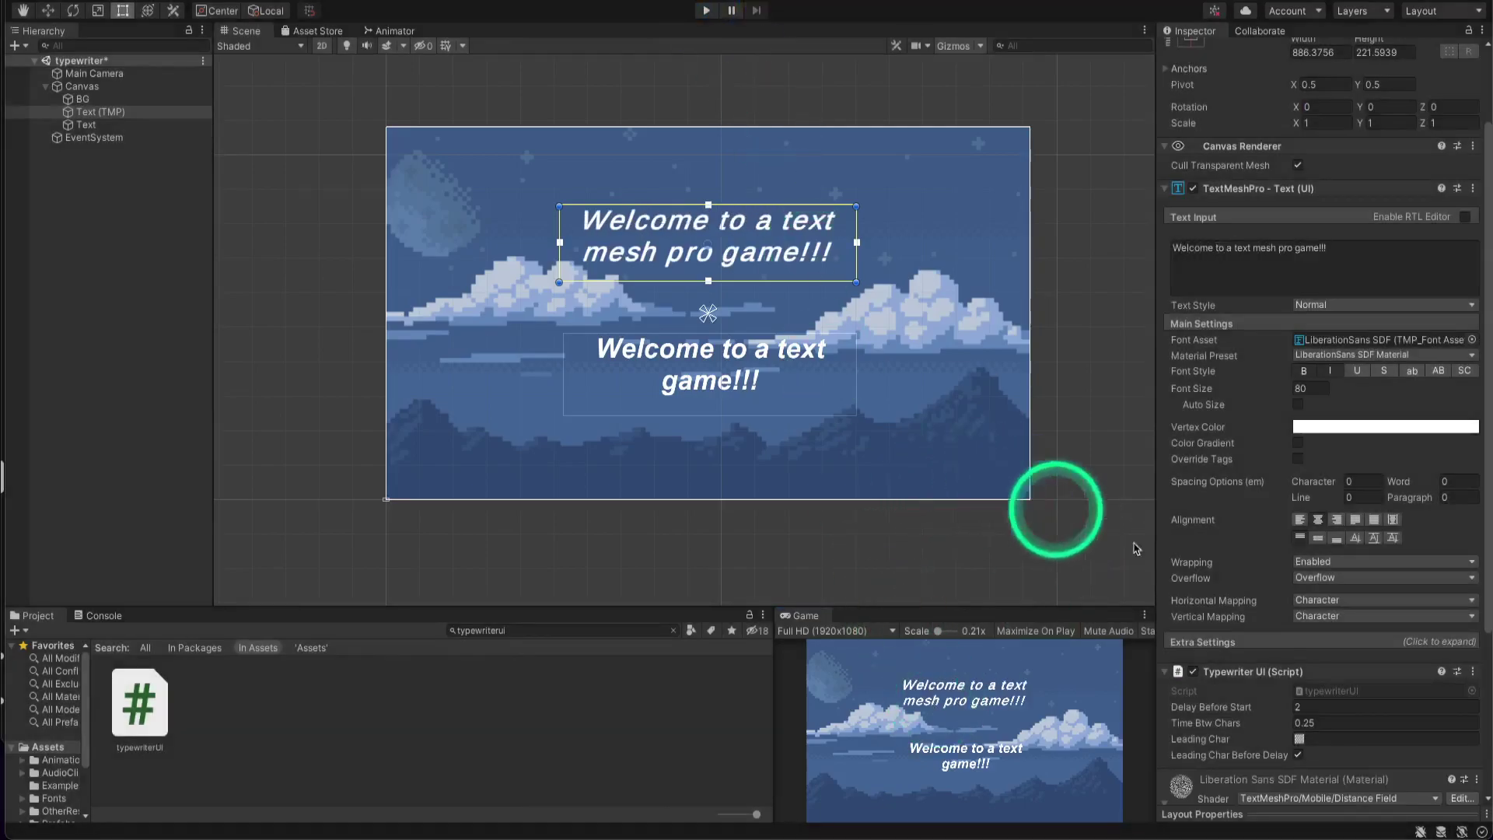
pyautogui.click(1333, 372)
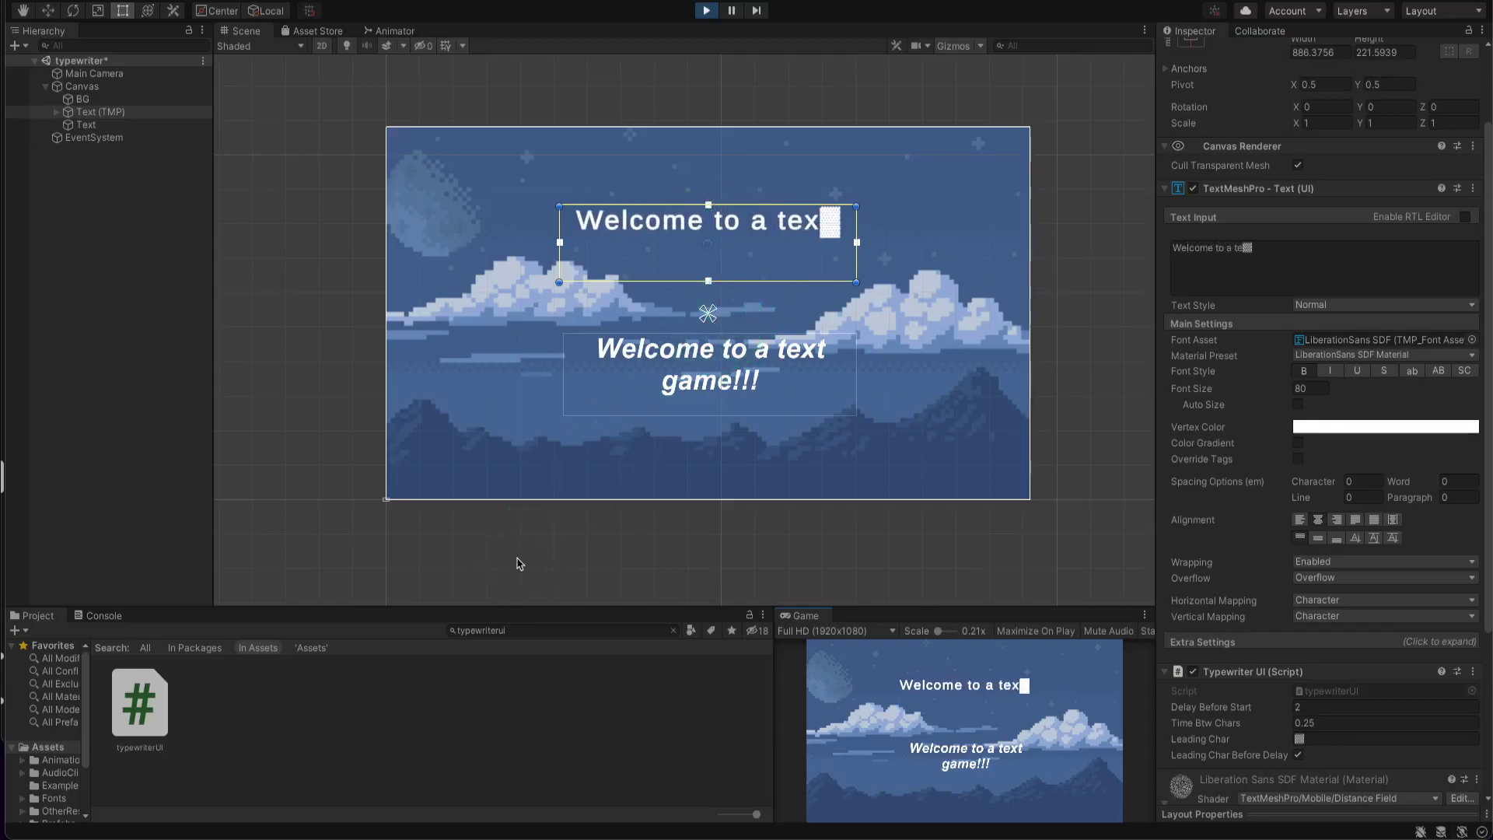
# Stop the test run and bring the Unicode character page back up in Safari.
pyautogui.click(706, 10)
pyautogui.moveTo(989, 836)
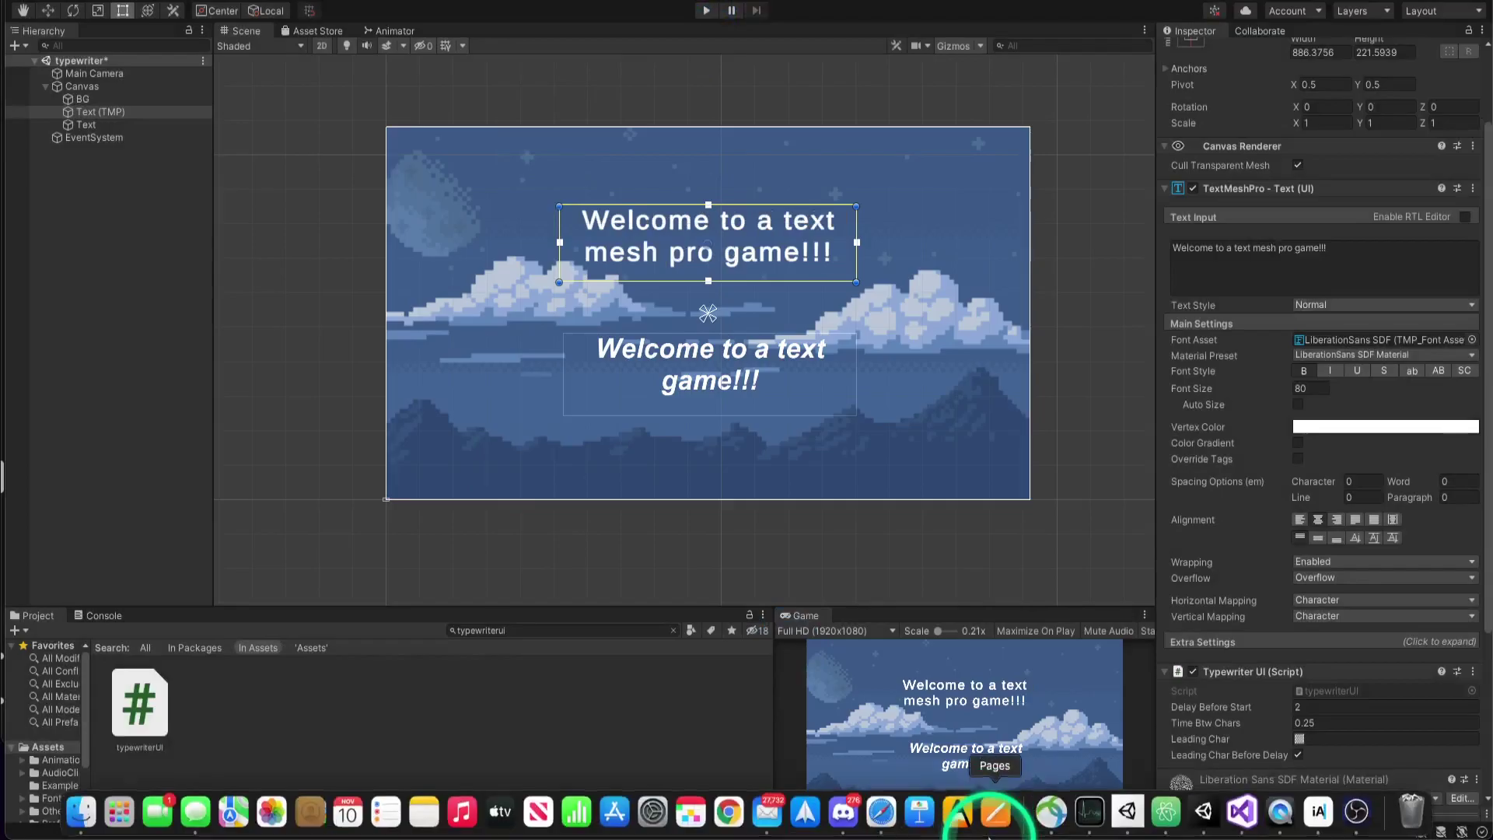
pyautogui.click(881, 811)
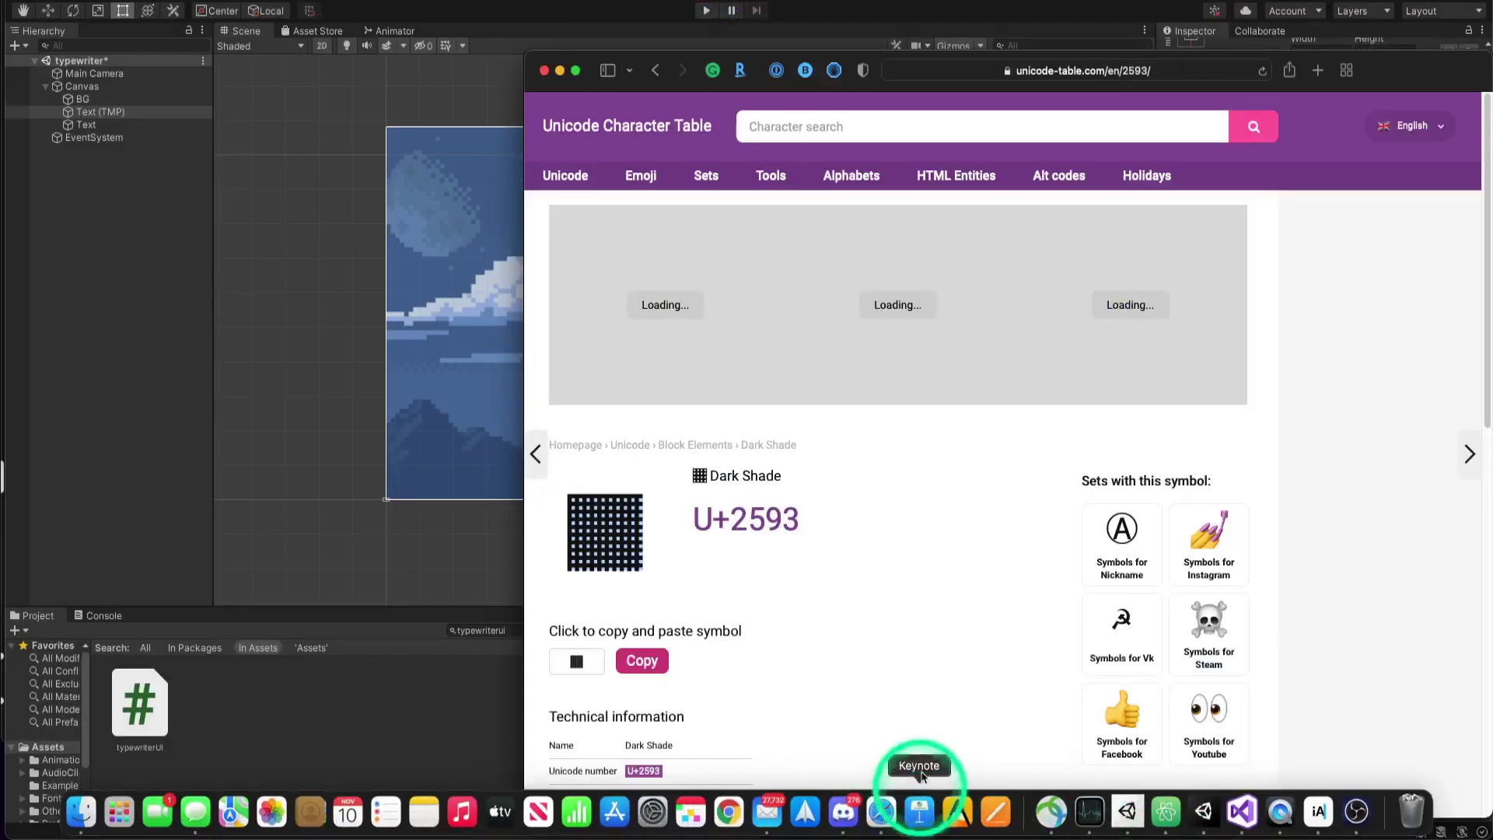
pyautogui.scroll(-1, 823, 600)
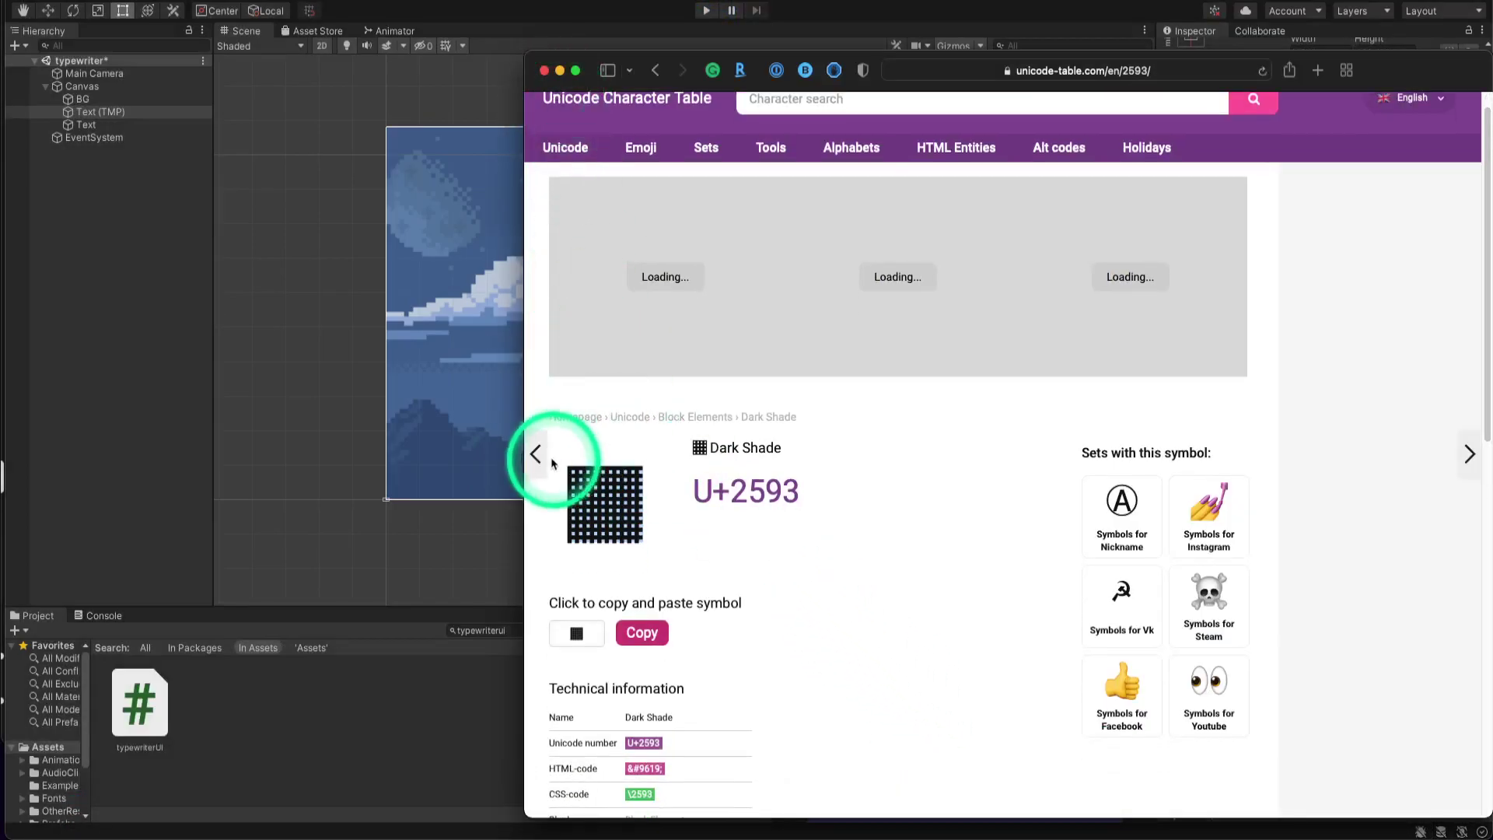
# Open the U+2599 page from the Block Elements list and select its glyph.
pyautogui.click(655, 70)
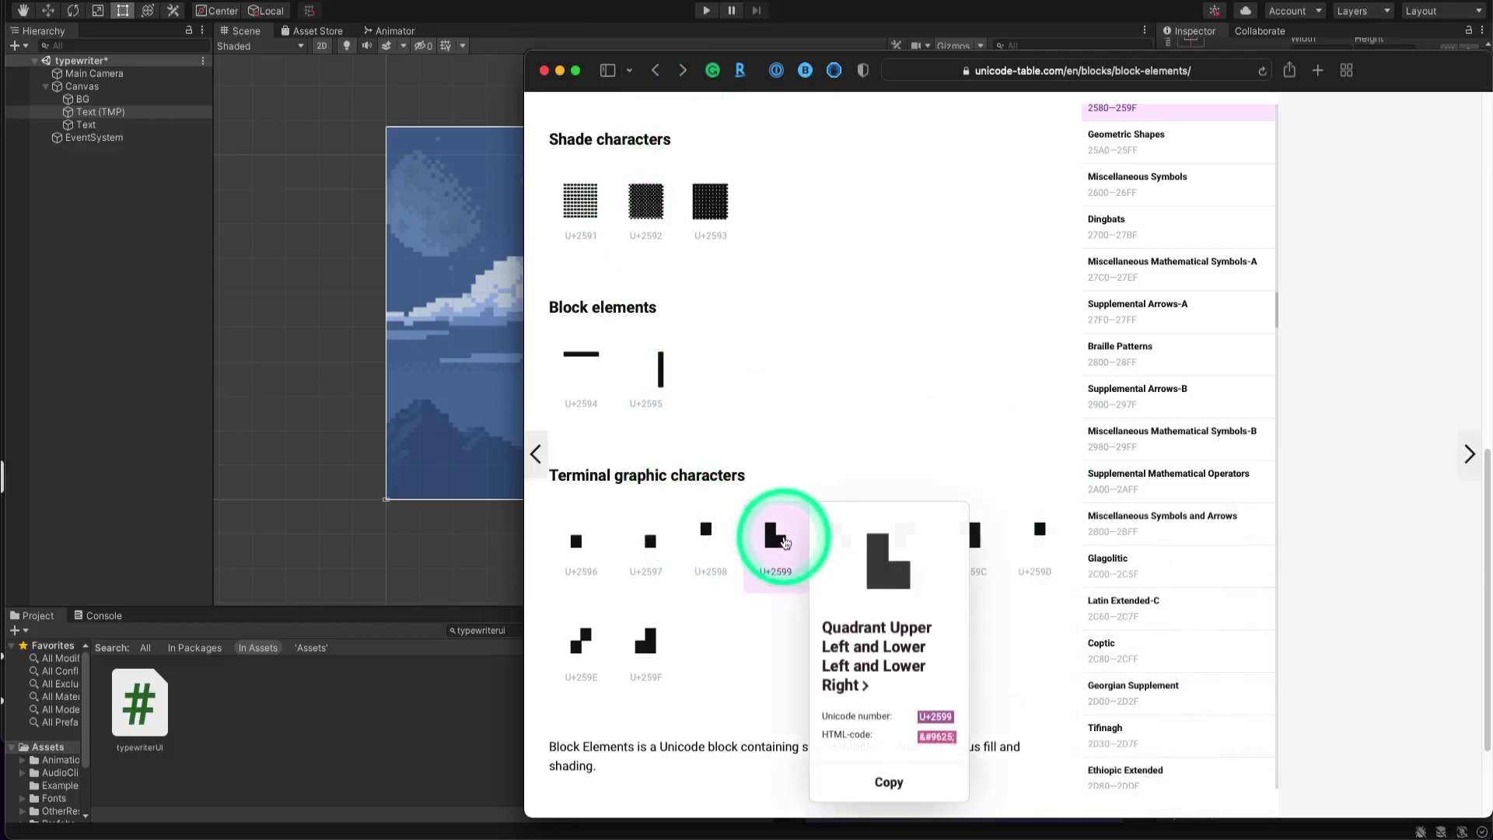
pyautogui.click(777, 543)
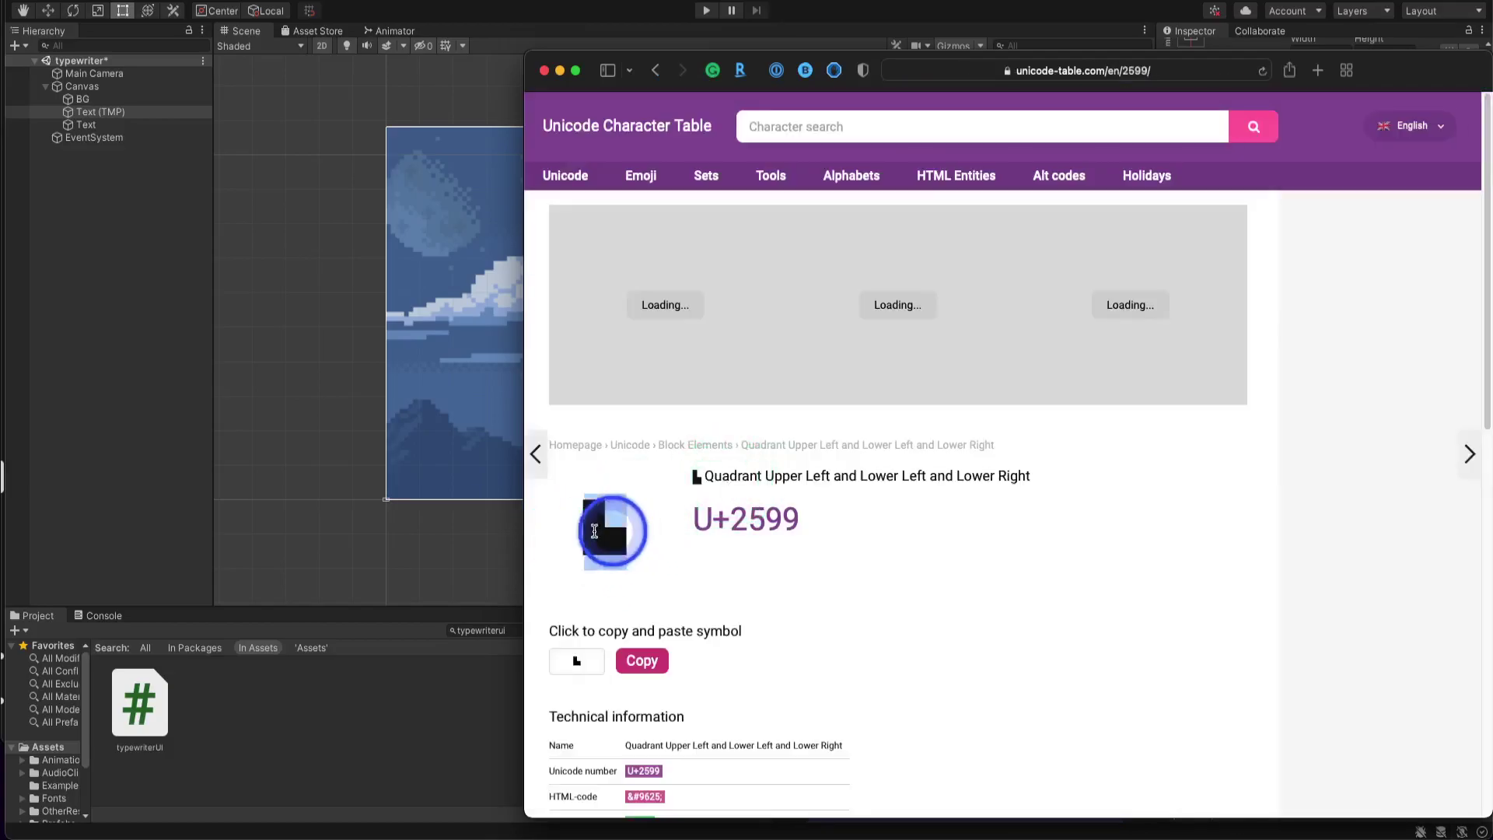
pyautogui.doubleClick(630, 542)
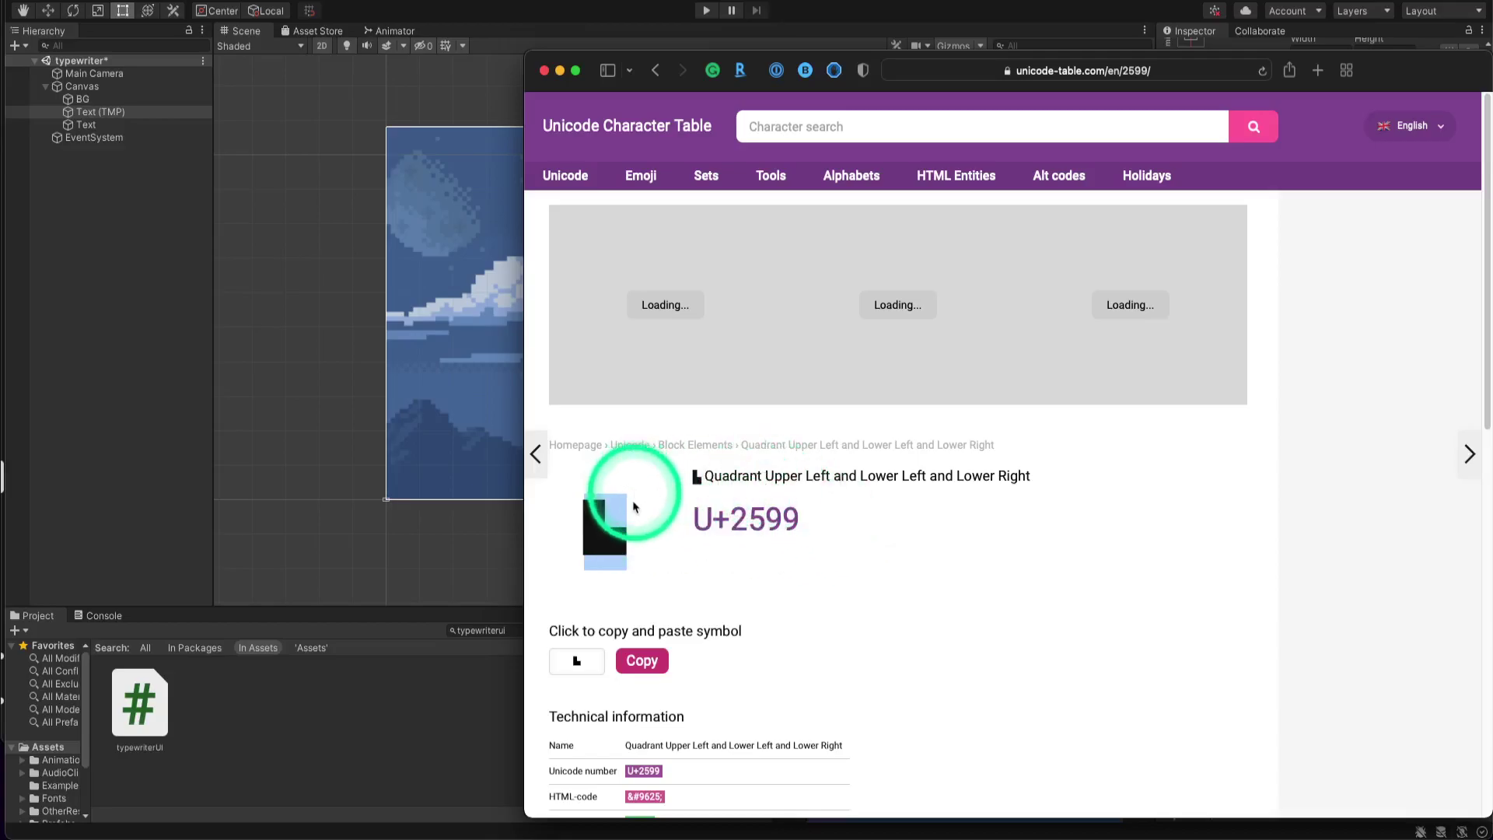
pyautogui.click(470, 534)
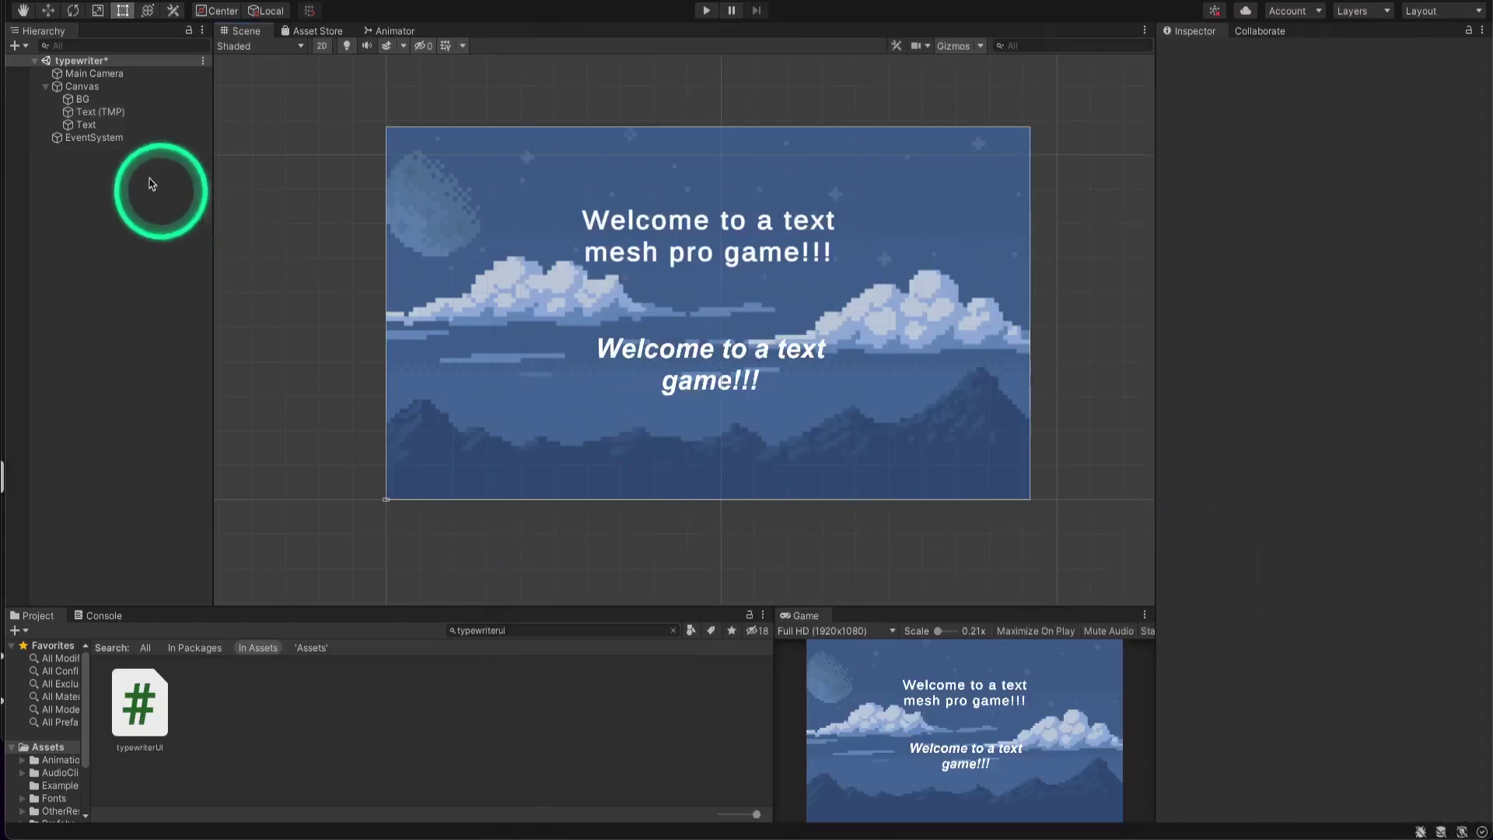
# Empty the Typewriter UI Leading Char on the Text (TMP) object.
pyautogui.click(146, 112)
pyautogui.scroll(-5, 1166, 704)
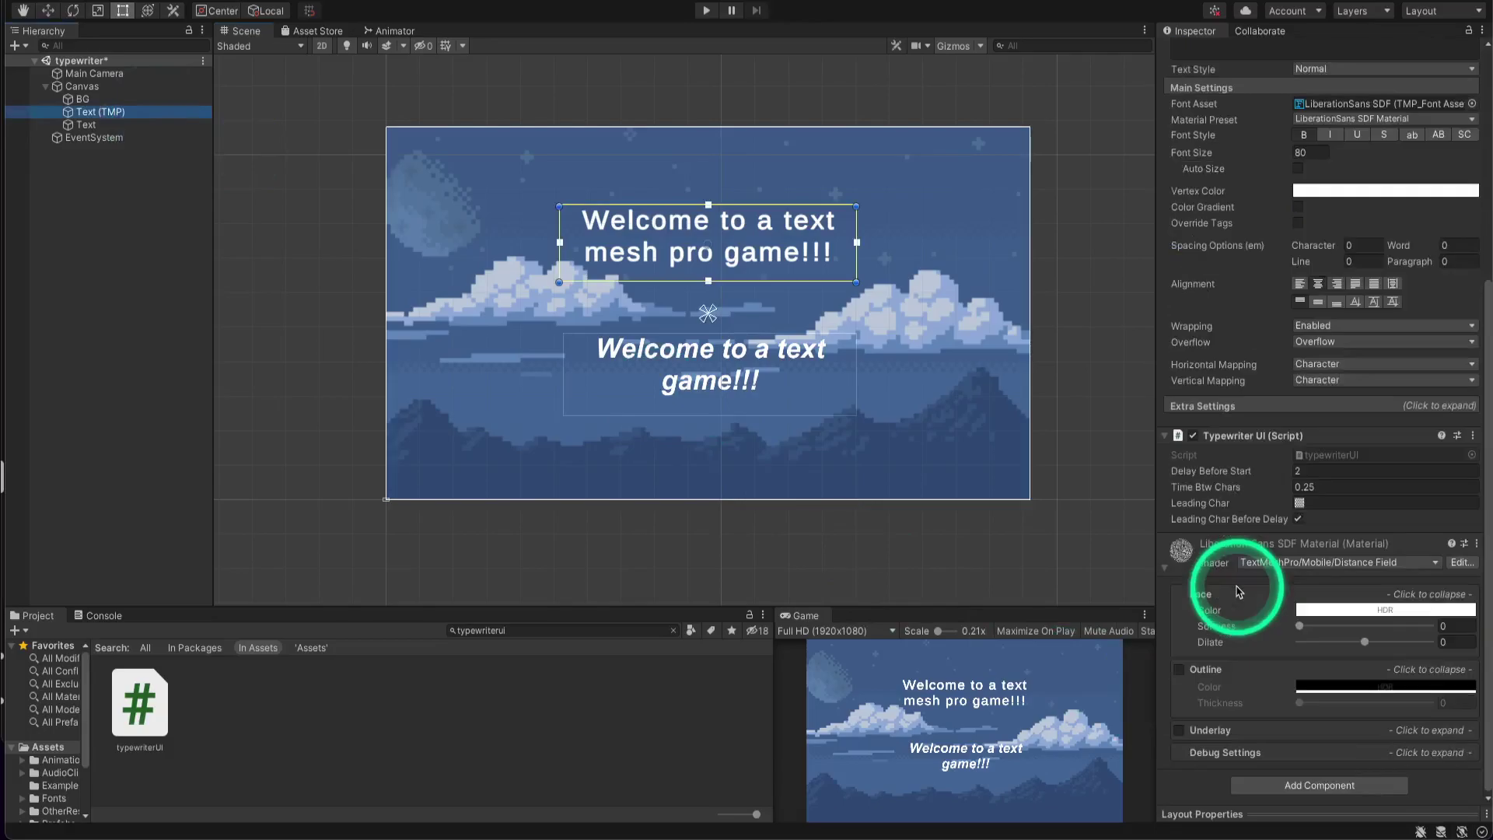
pyautogui.click(1340, 502)
pyautogui.click(1370, 499)
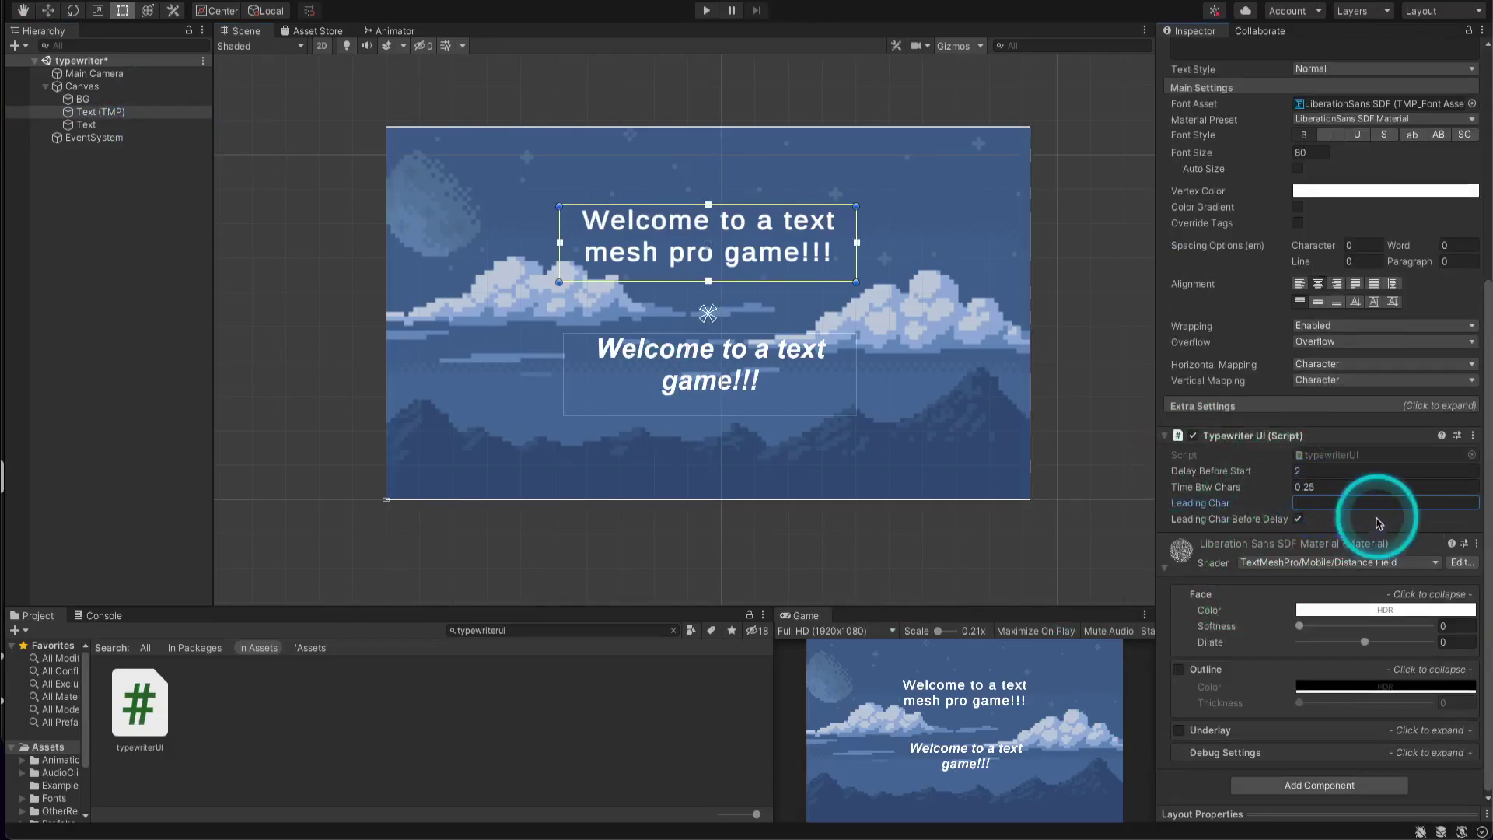
# From the Block Elements list, open Lower One Quarter Block (U+2582) and select its large glyph.
pyautogui.moveTo(725, 835)
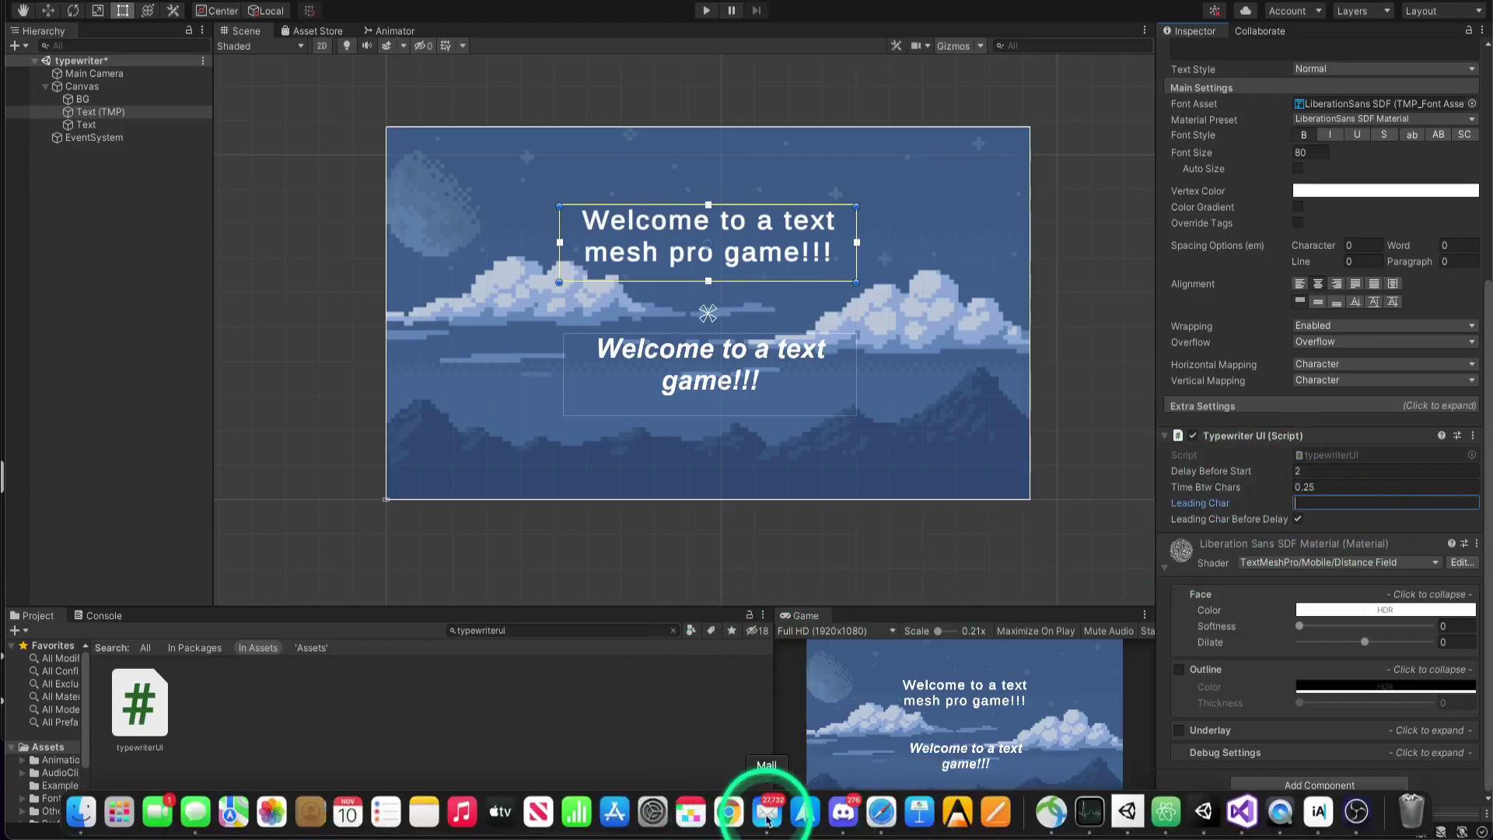
pyautogui.click(880, 811)
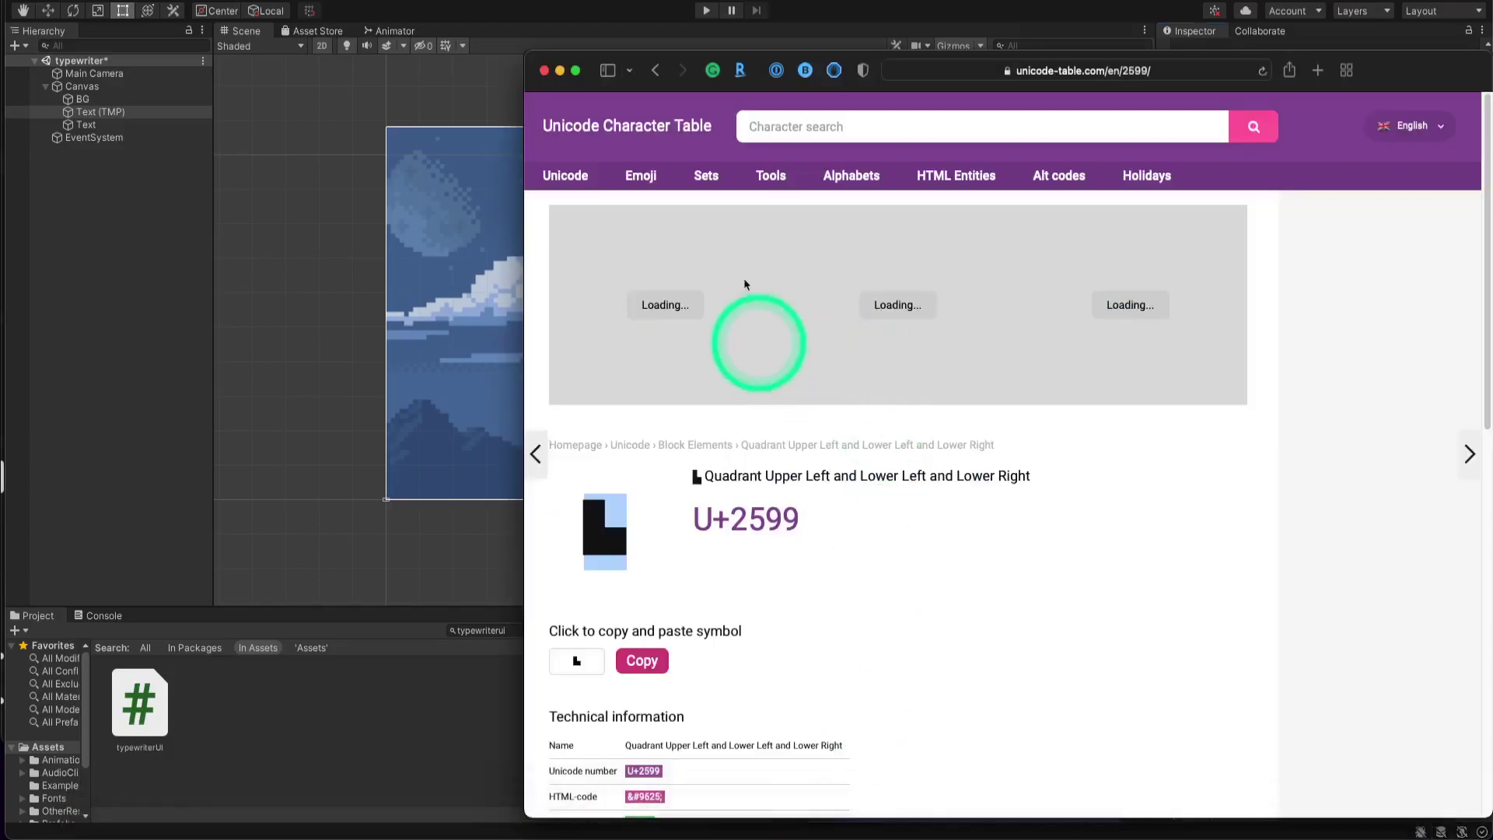
pyautogui.click(656, 71)
pyautogui.scroll(-3, 825, 367)
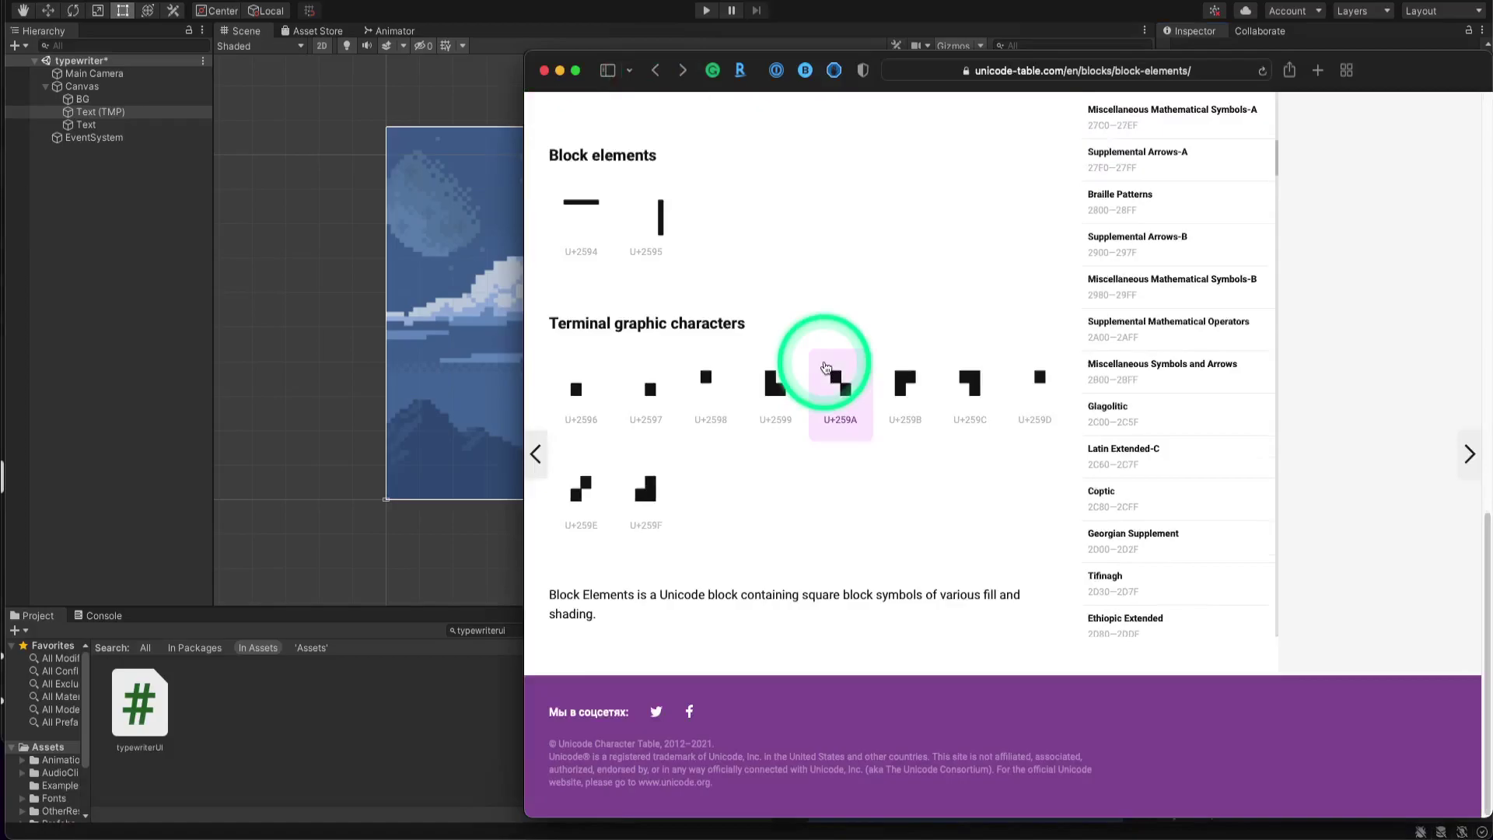
pyautogui.scroll(10, 826, 367)
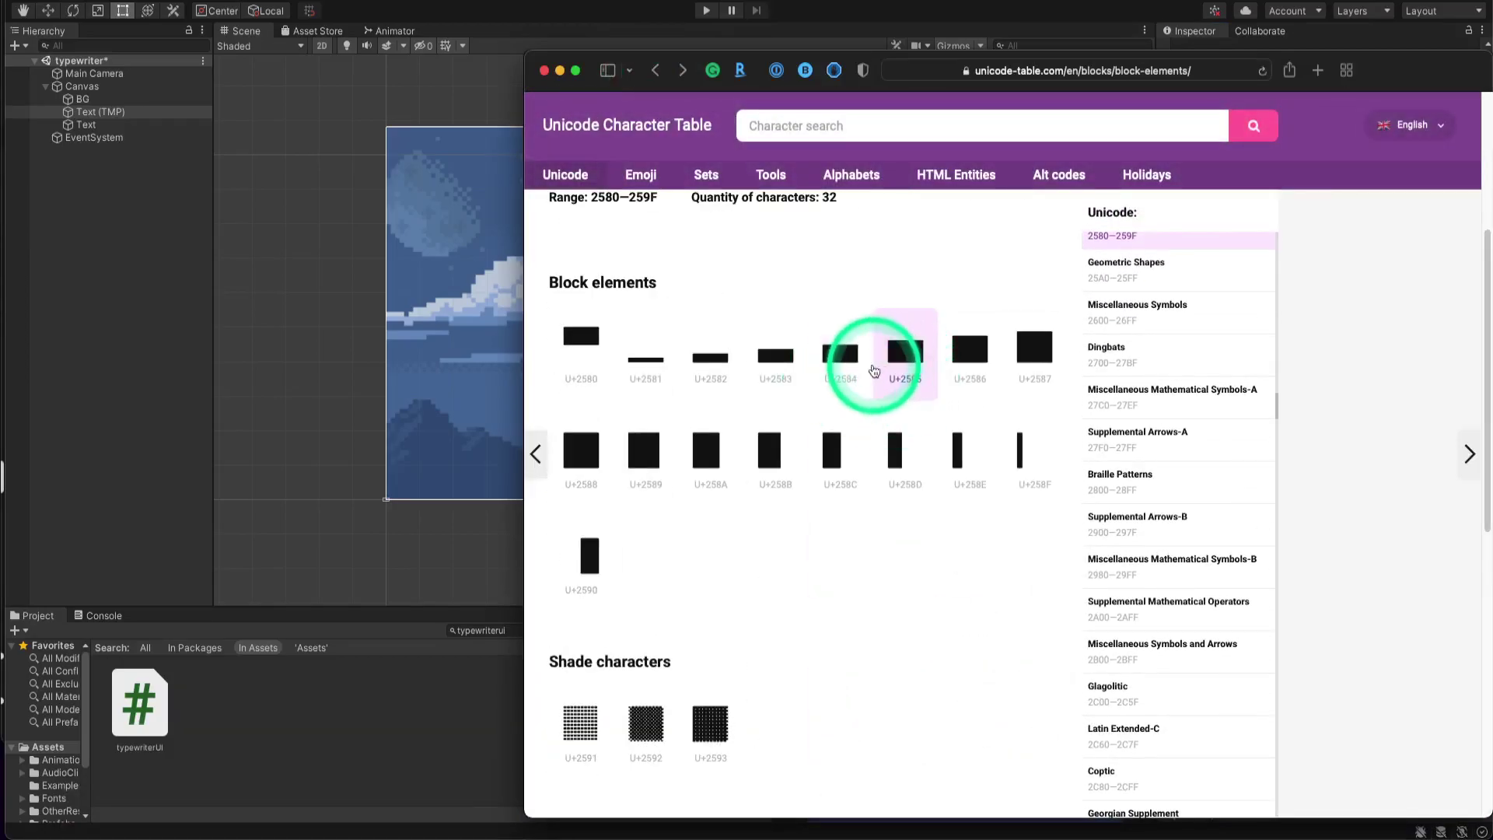
pyautogui.click(874, 371)
pyautogui.click(704, 372)
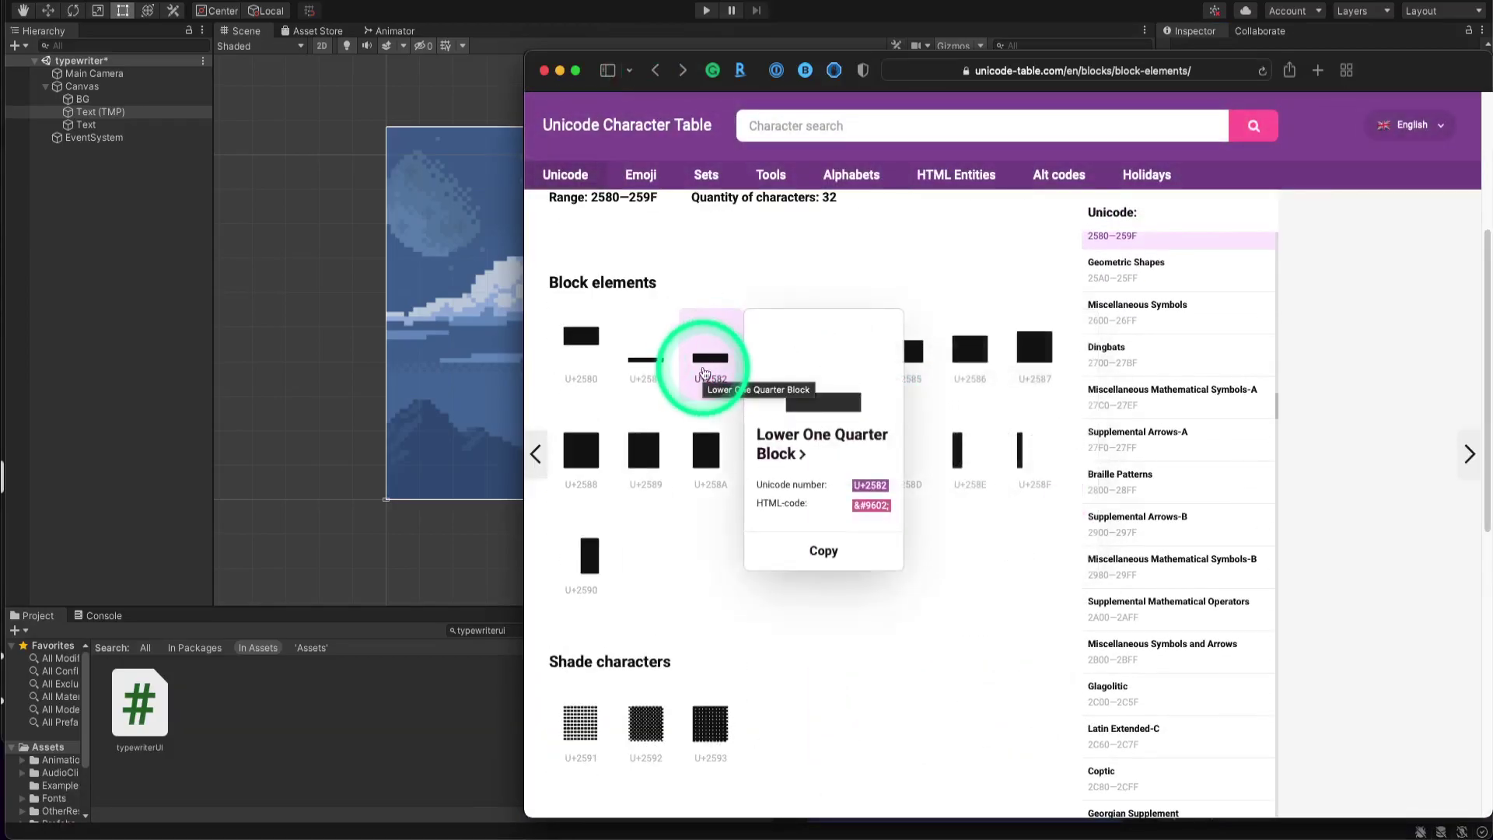
pyautogui.click(704, 371)
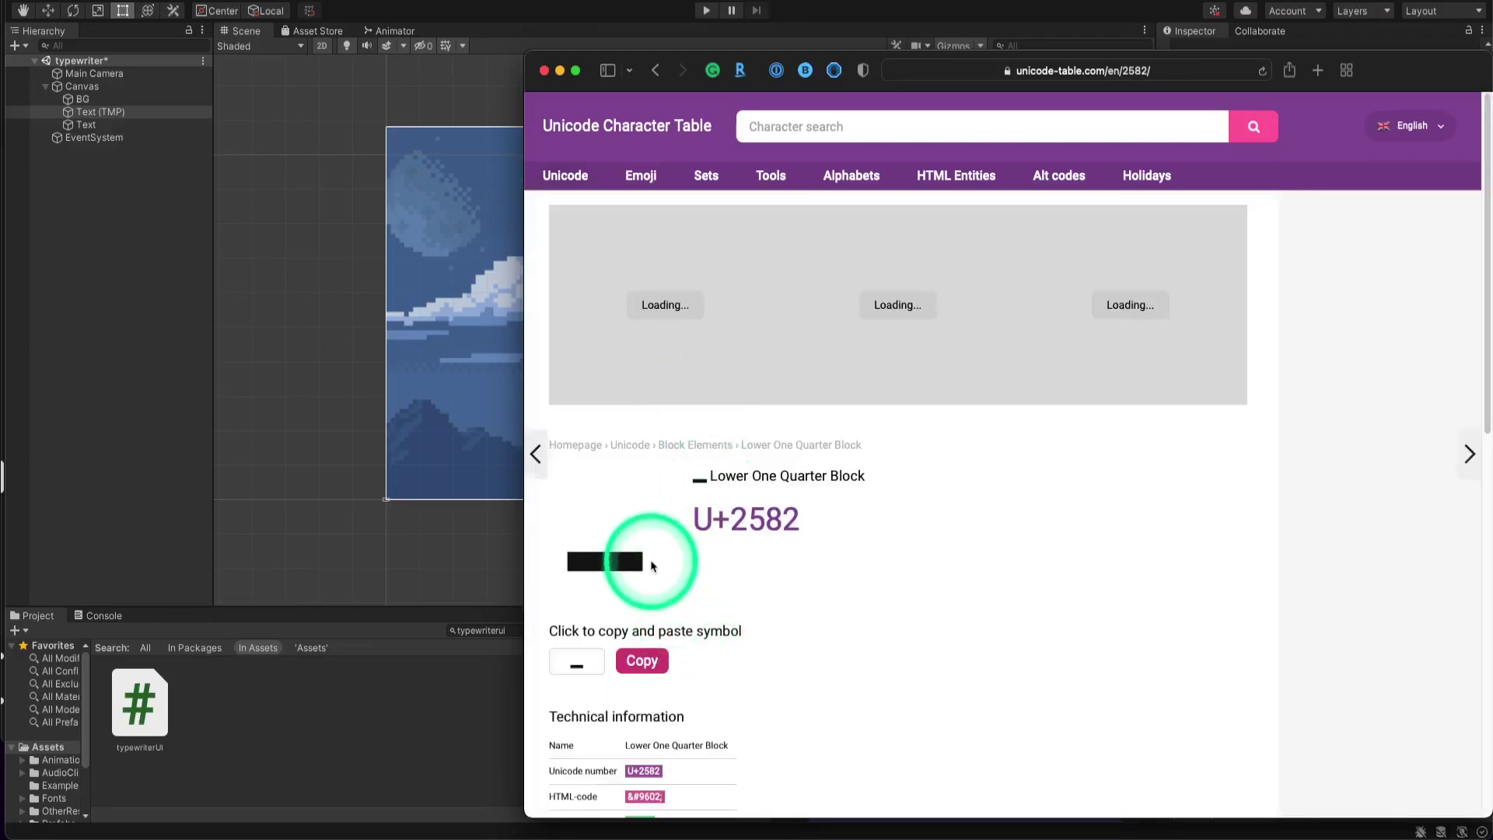
pyautogui.moveTo(648, 566); pyautogui.dragTo(576, 562)
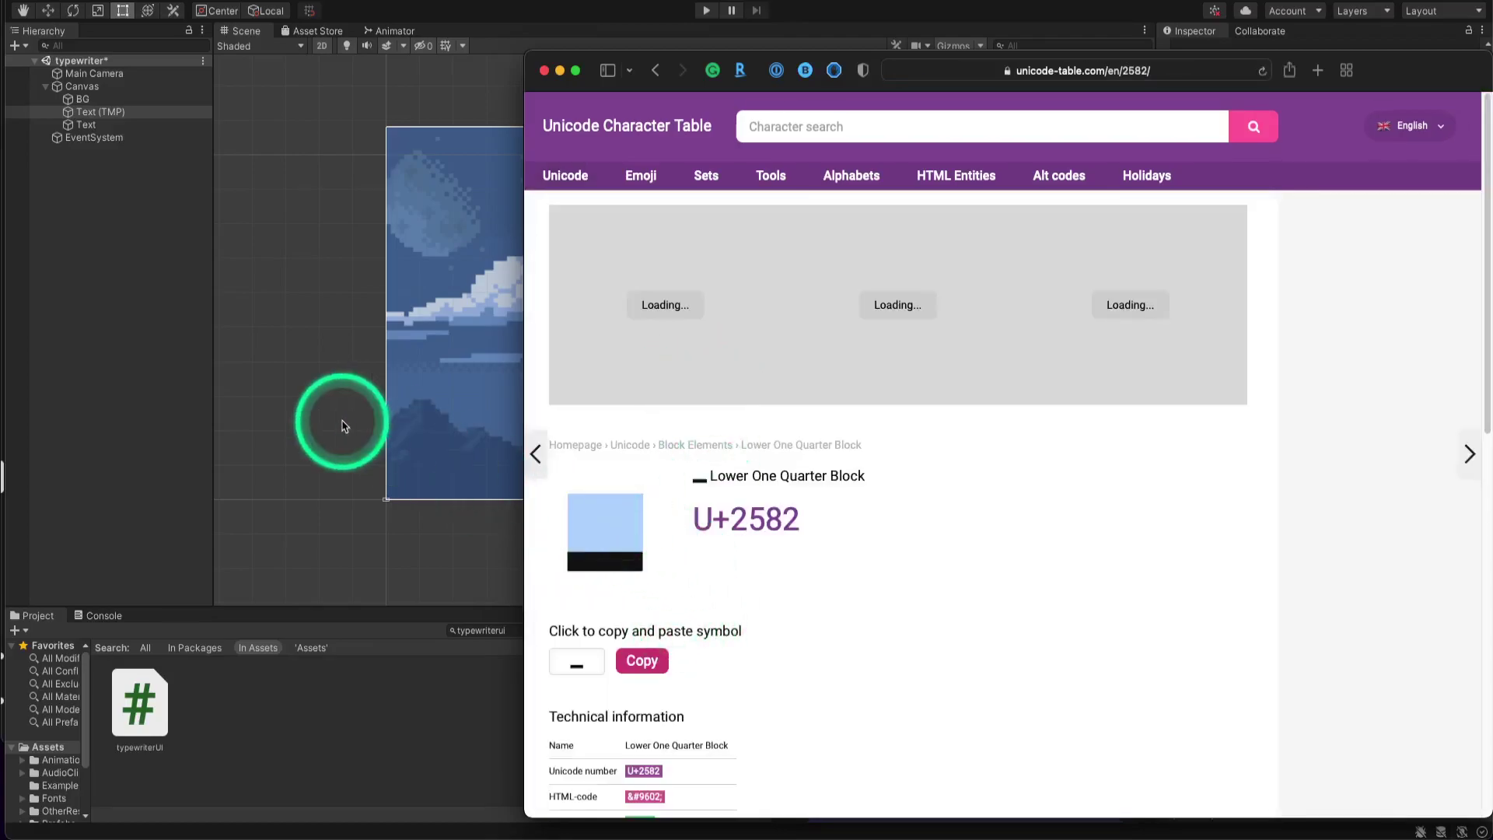
# Set the Text (TMP) Leading Char to '_' (the lower block character).
pyautogui.click(171, 113)
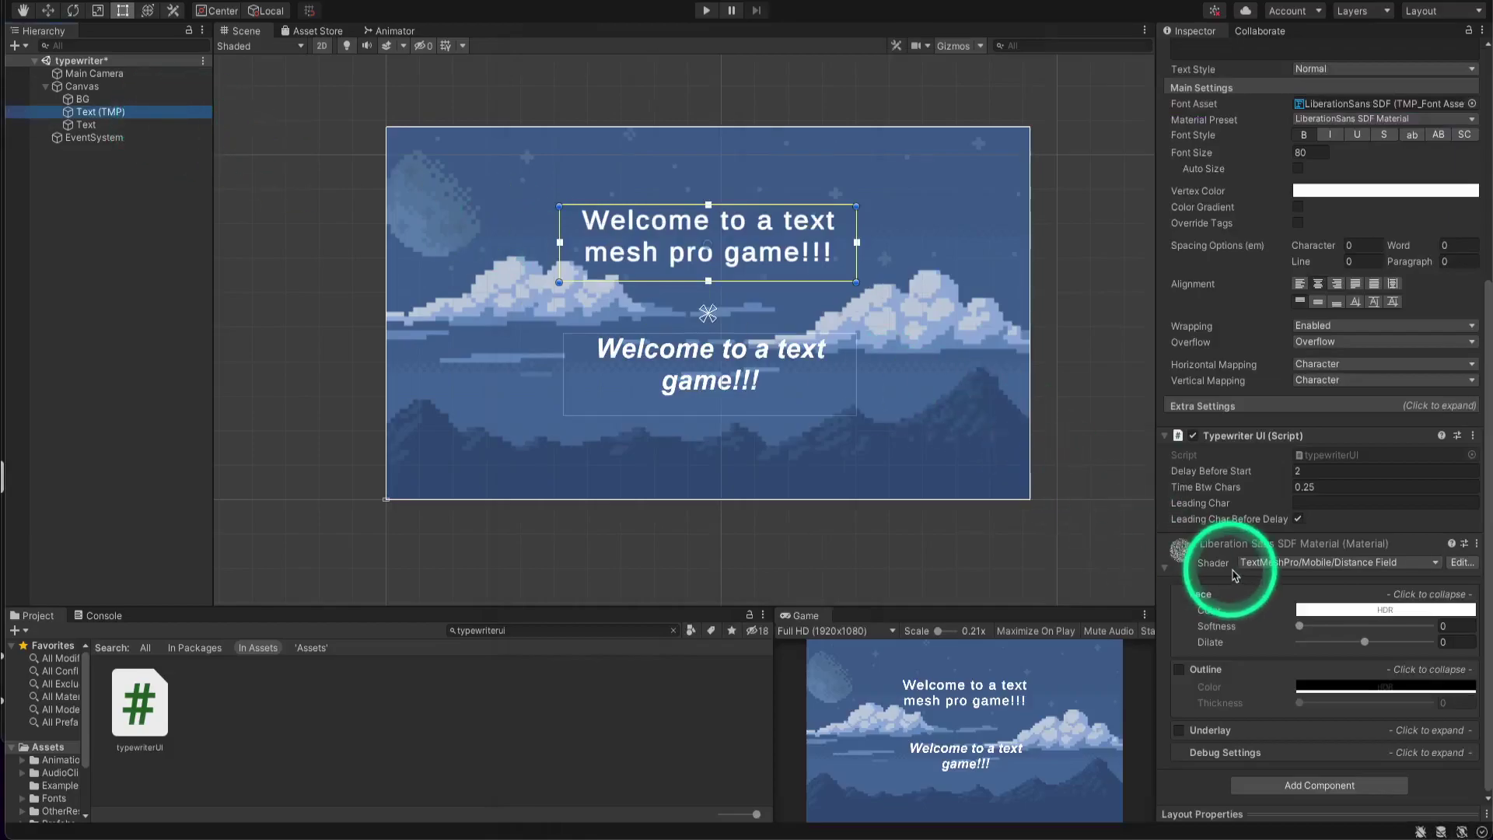
pyautogui.click(1404, 503)
pyautogui.write('_')
pyautogui.moveTo(1453, 516); pyautogui.dragTo(1307, 501)
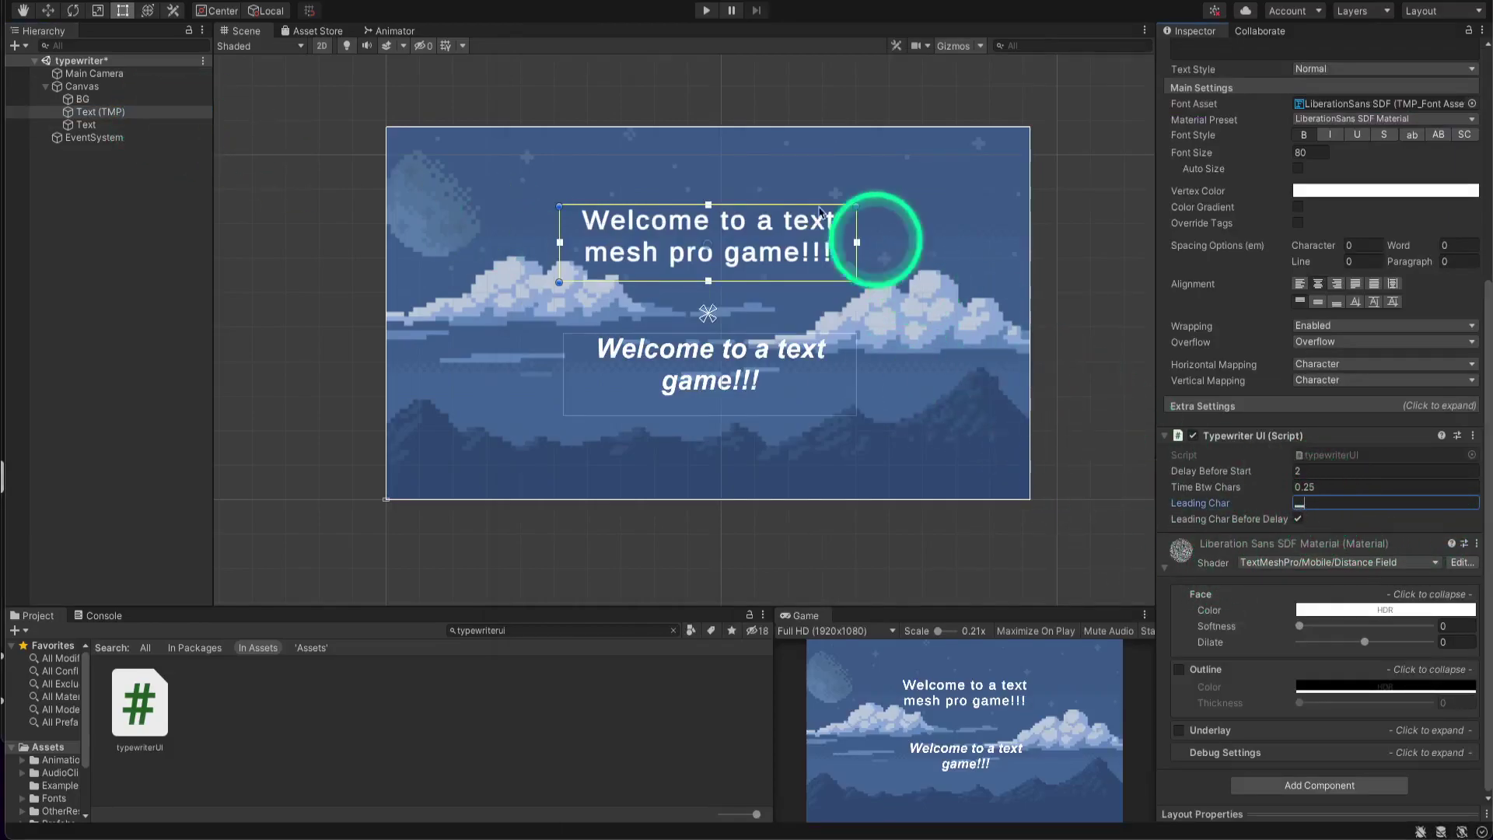
# Run and stop Play mode to preview the welcome text typing out.
pyautogui.click(705, 11)
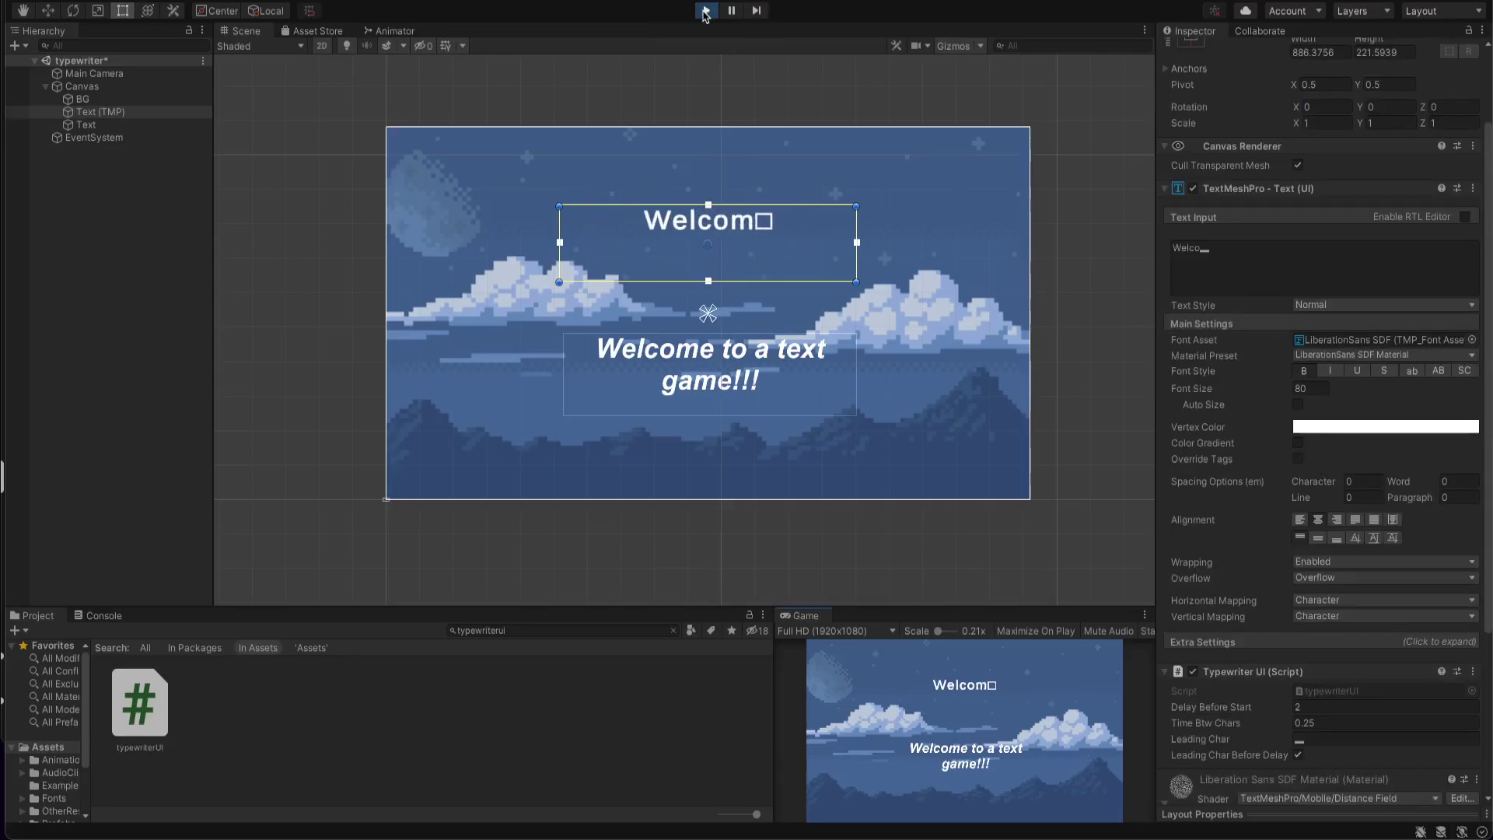
pyautogui.click(705, 11)
pyautogui.moveTo(777, 828)
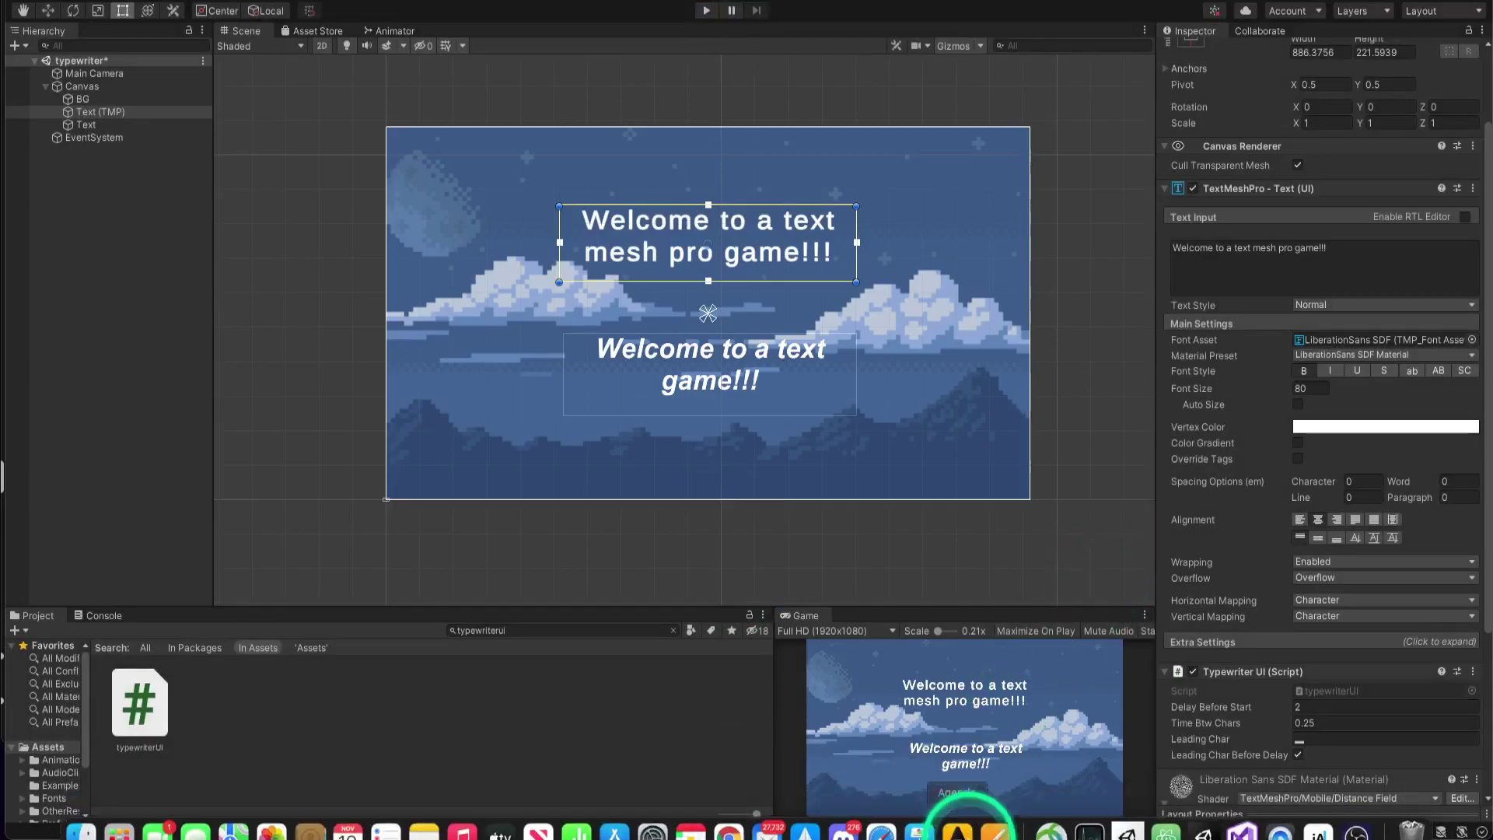
# Open the Upper Half Block (U+2580) page from Block Elements and select its glyph.
pyautogui.click(881, 812)
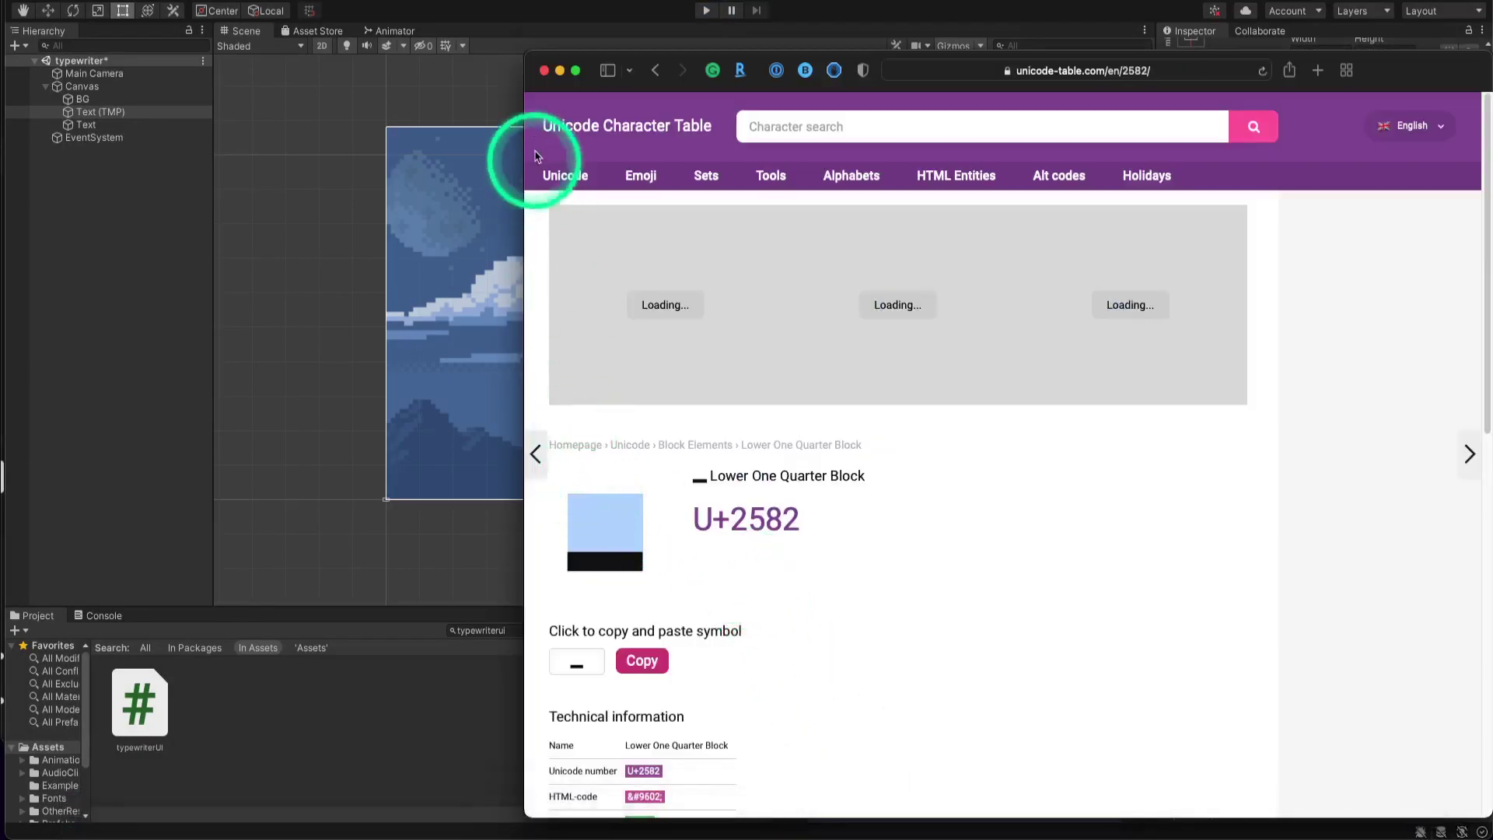
pyautogui.click(654, 72)
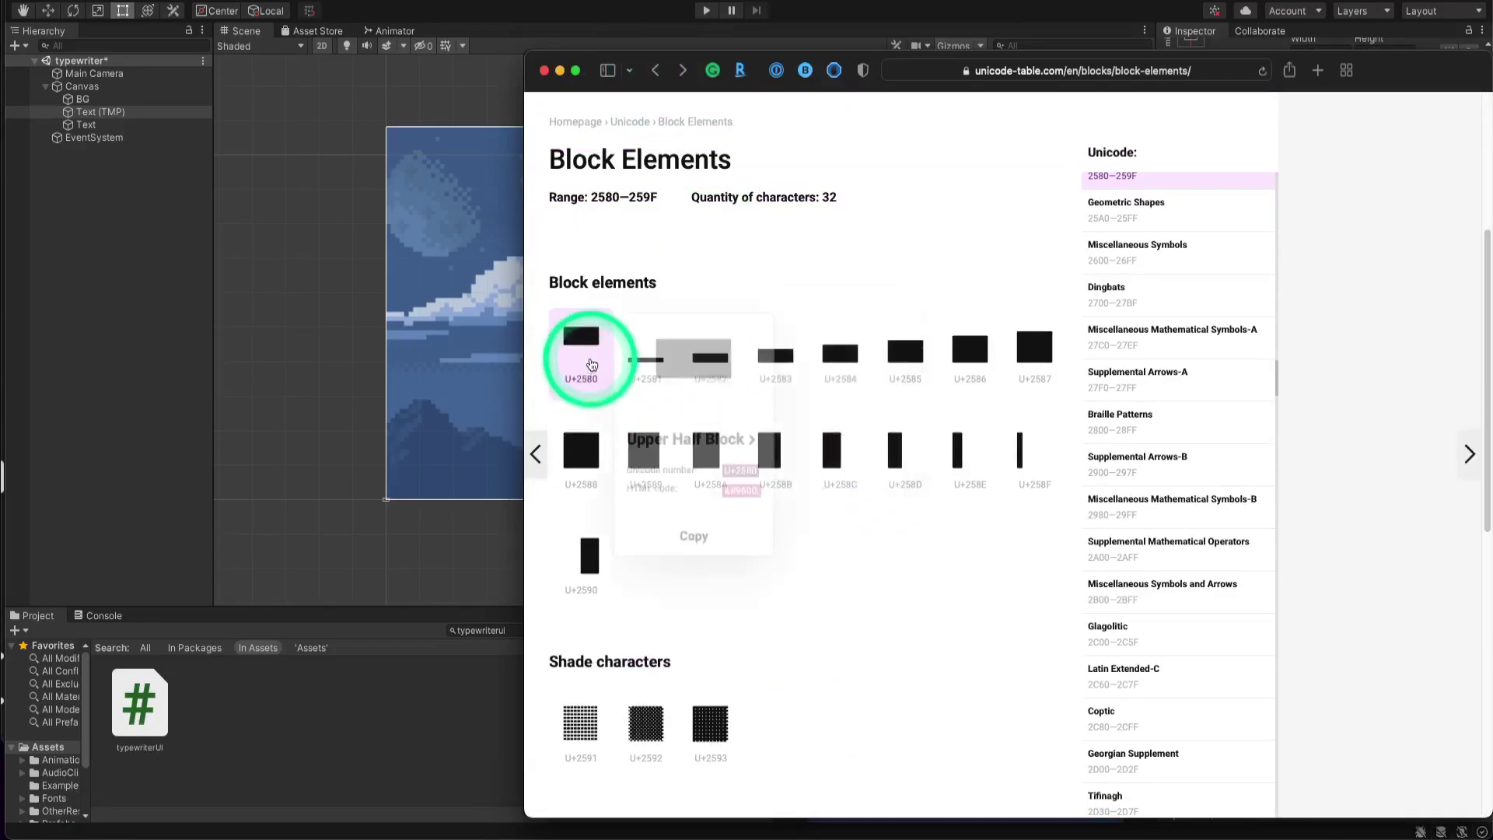
pyautogui.click(588, 342)
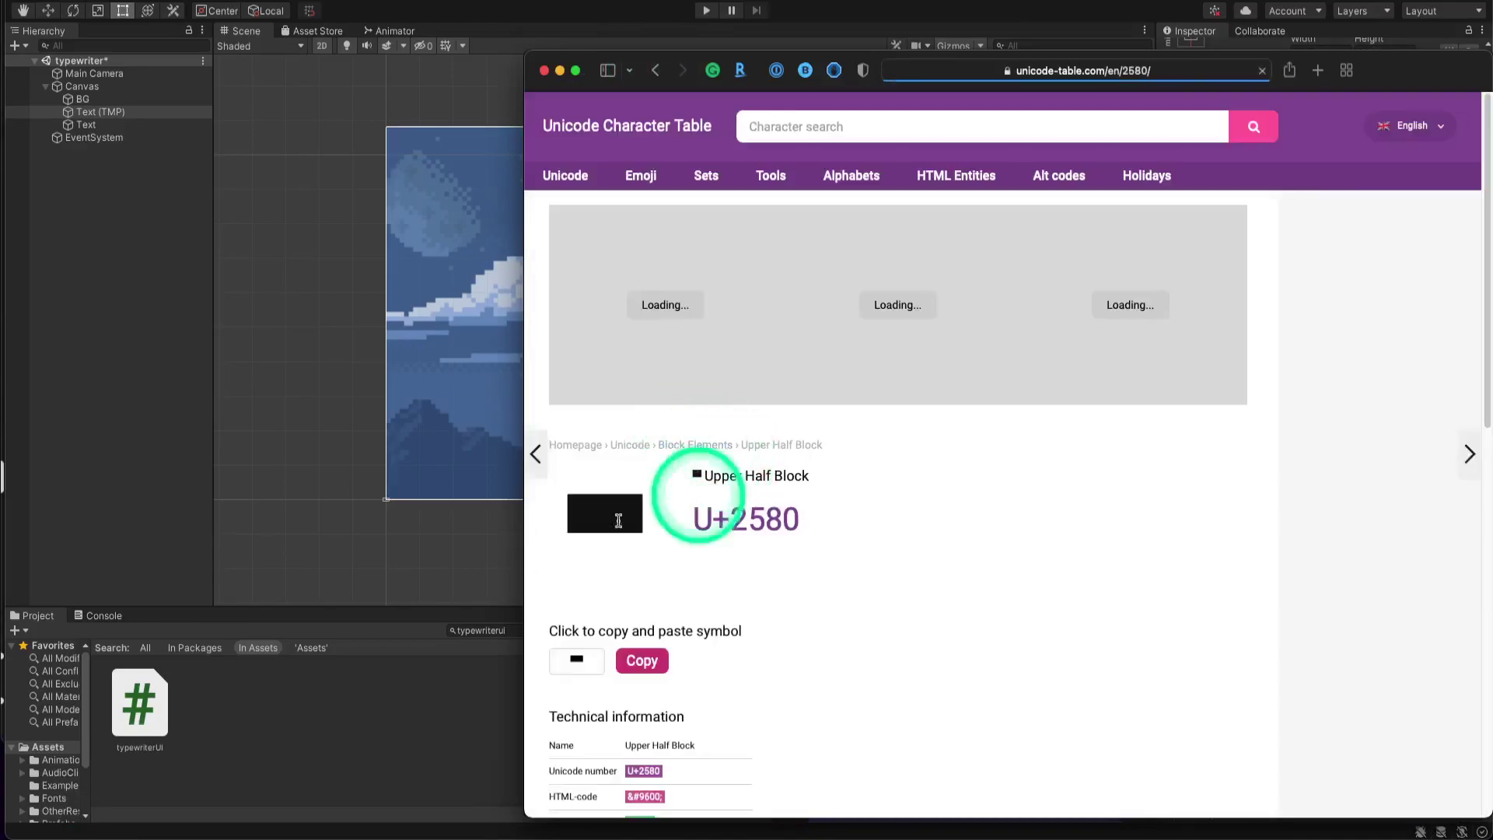
pyautogui.moveTo(627, 510); pyautogui.dragTo(579, 511)
pyautogui.press('super+c')
# Paste the Upper Half Block as the Text (TMP) Leading Char and test it in Play mode.
pyautogui.click(261, 426)
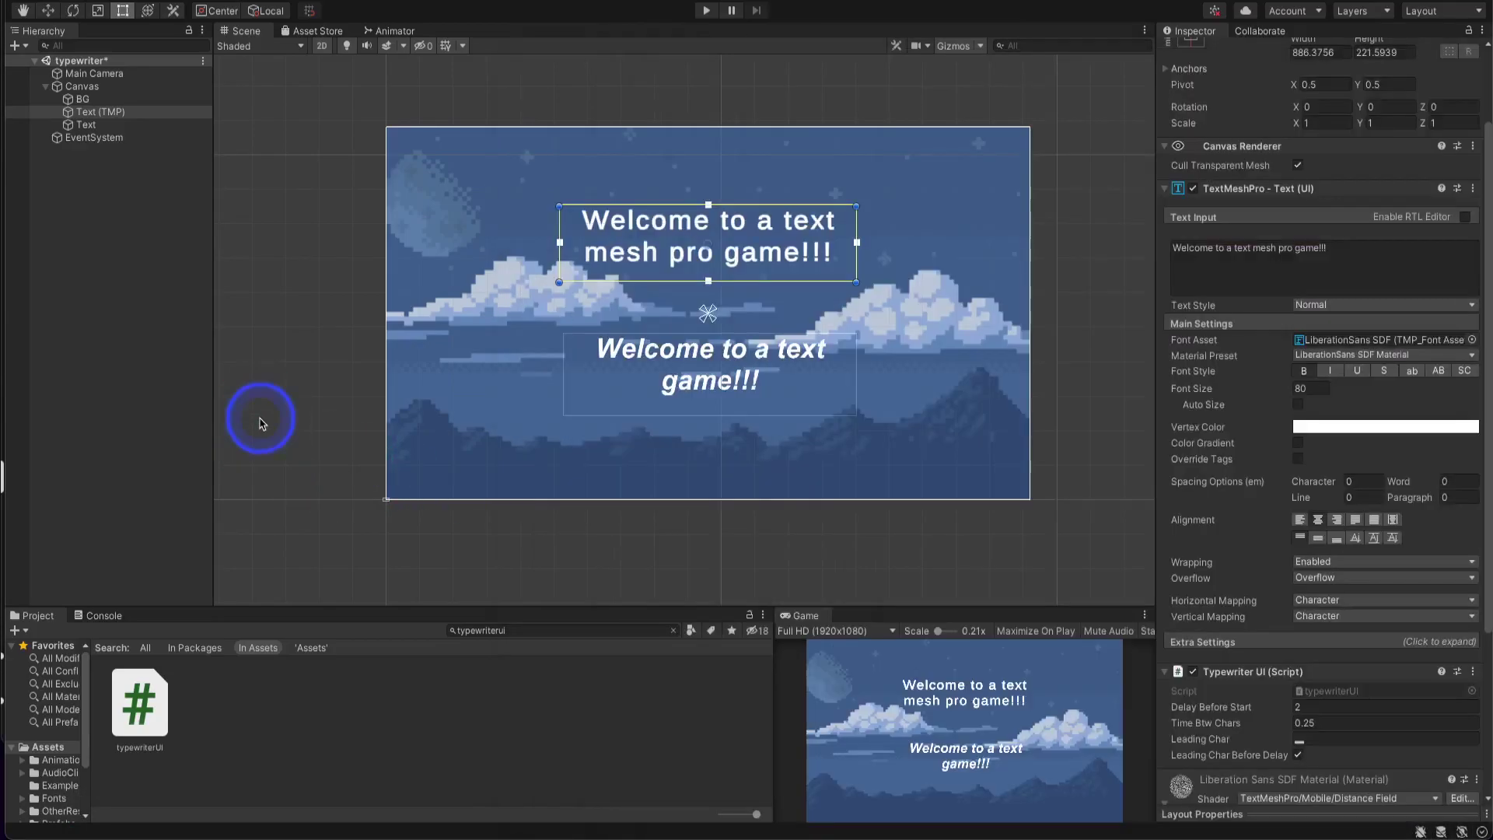
pyautogui.click(159, 114)
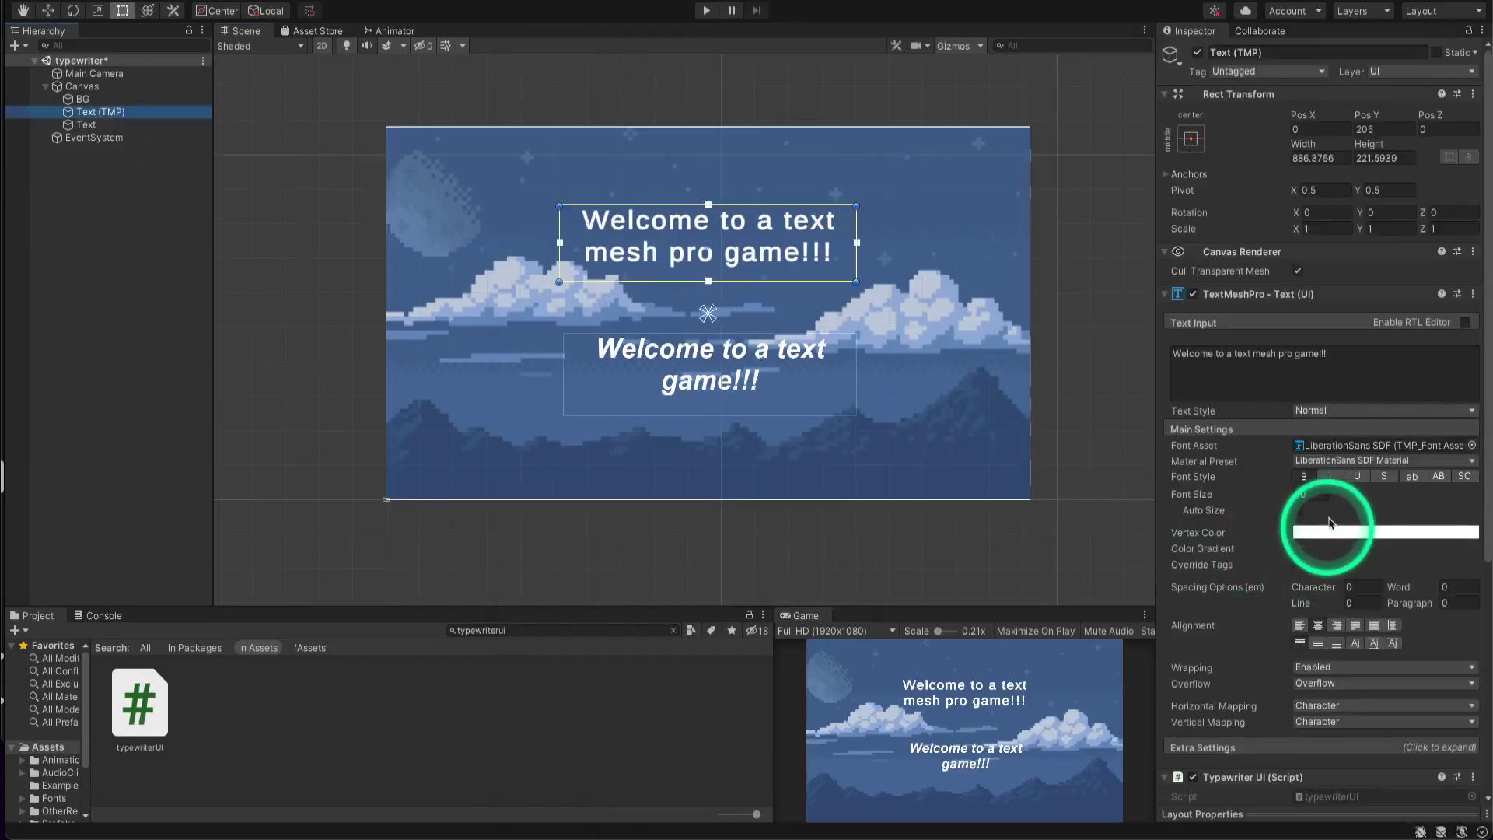
pyautogui.scroll(-5, 1310, 624)
pyautogui.click(1306, 503)
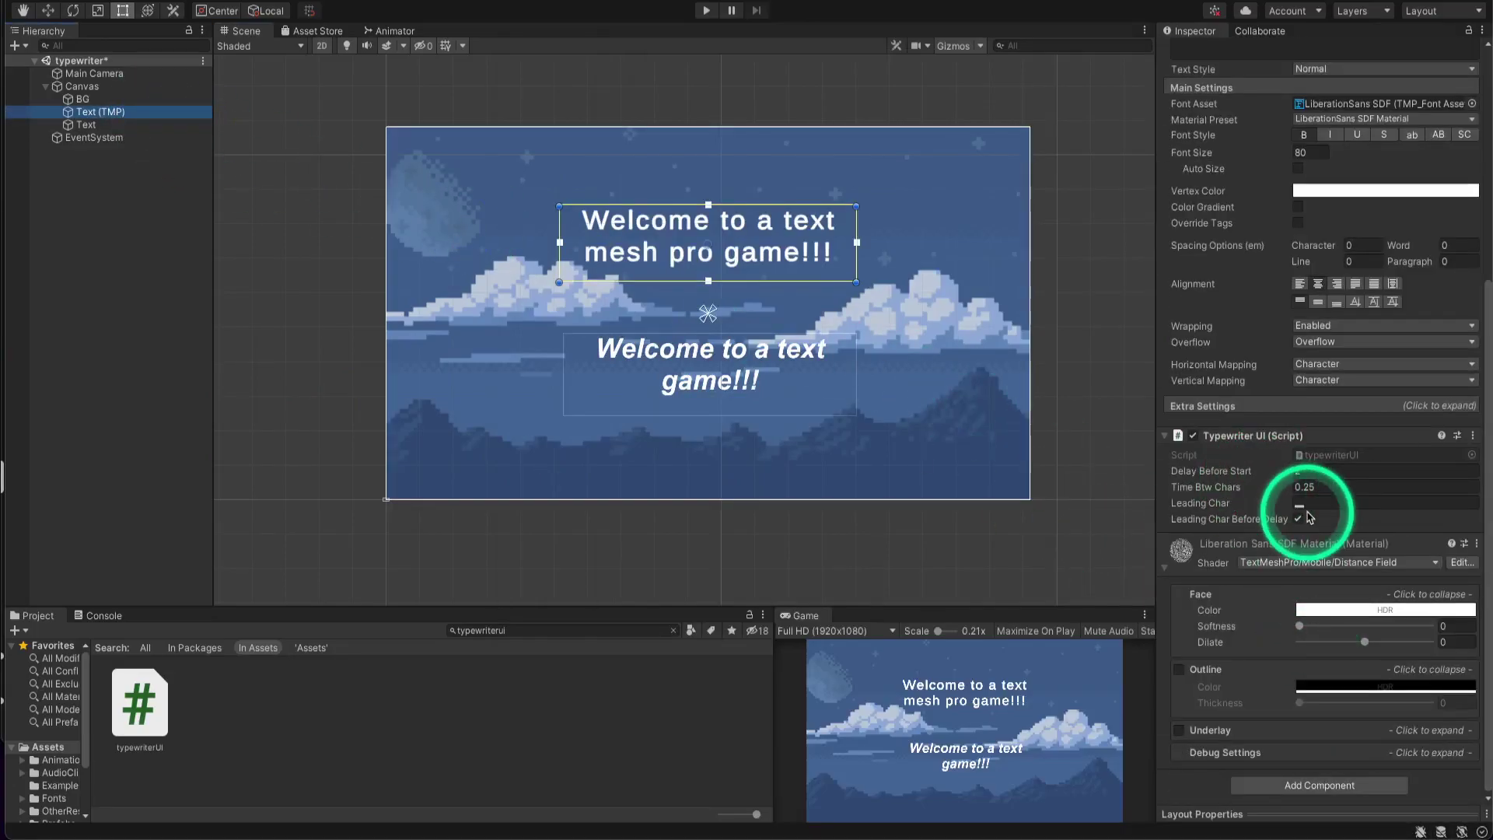
pyautogui.press('super+v')
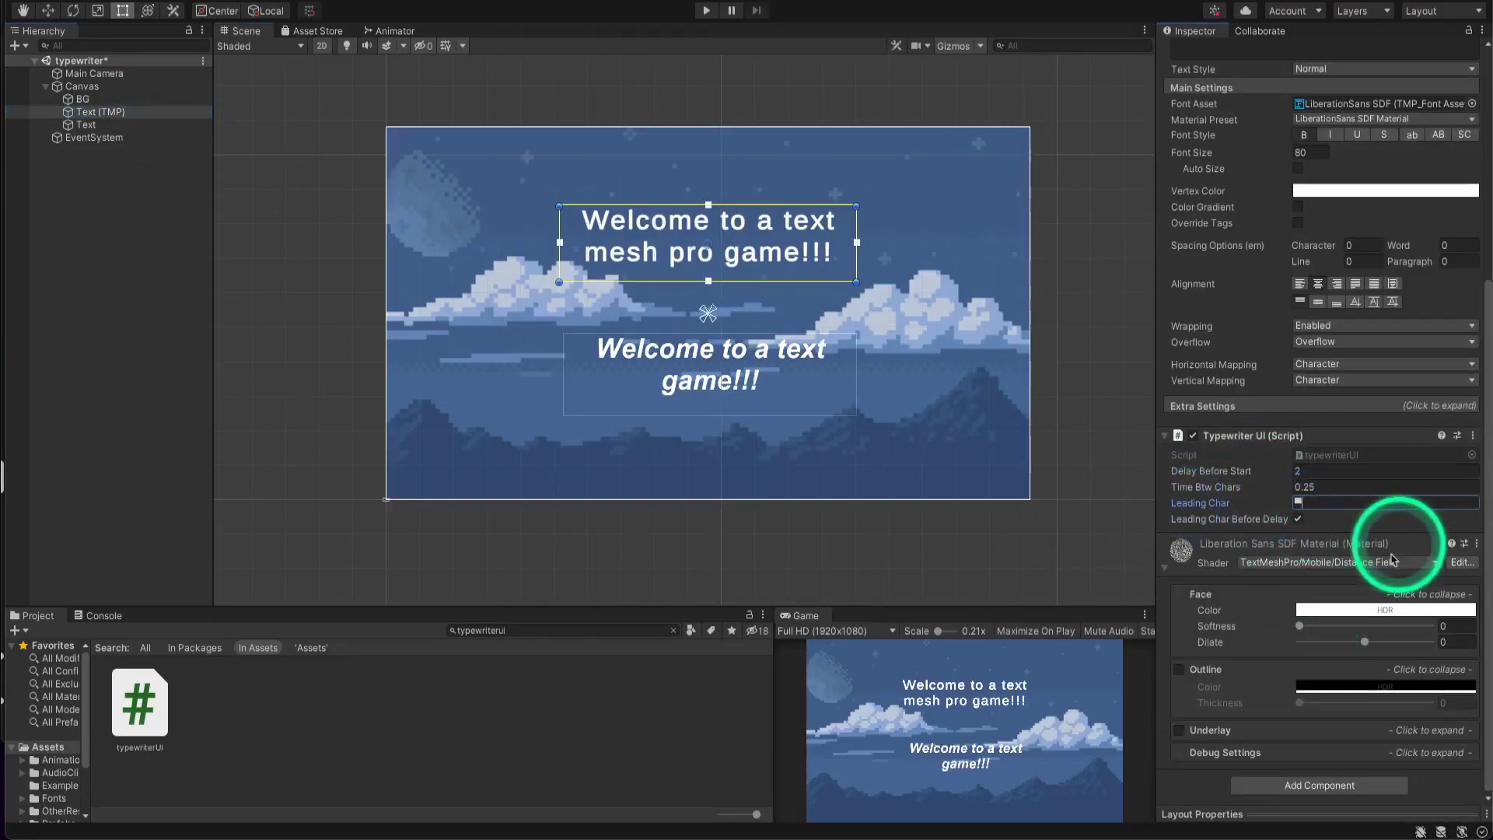
pyautogui.click(704, 11)
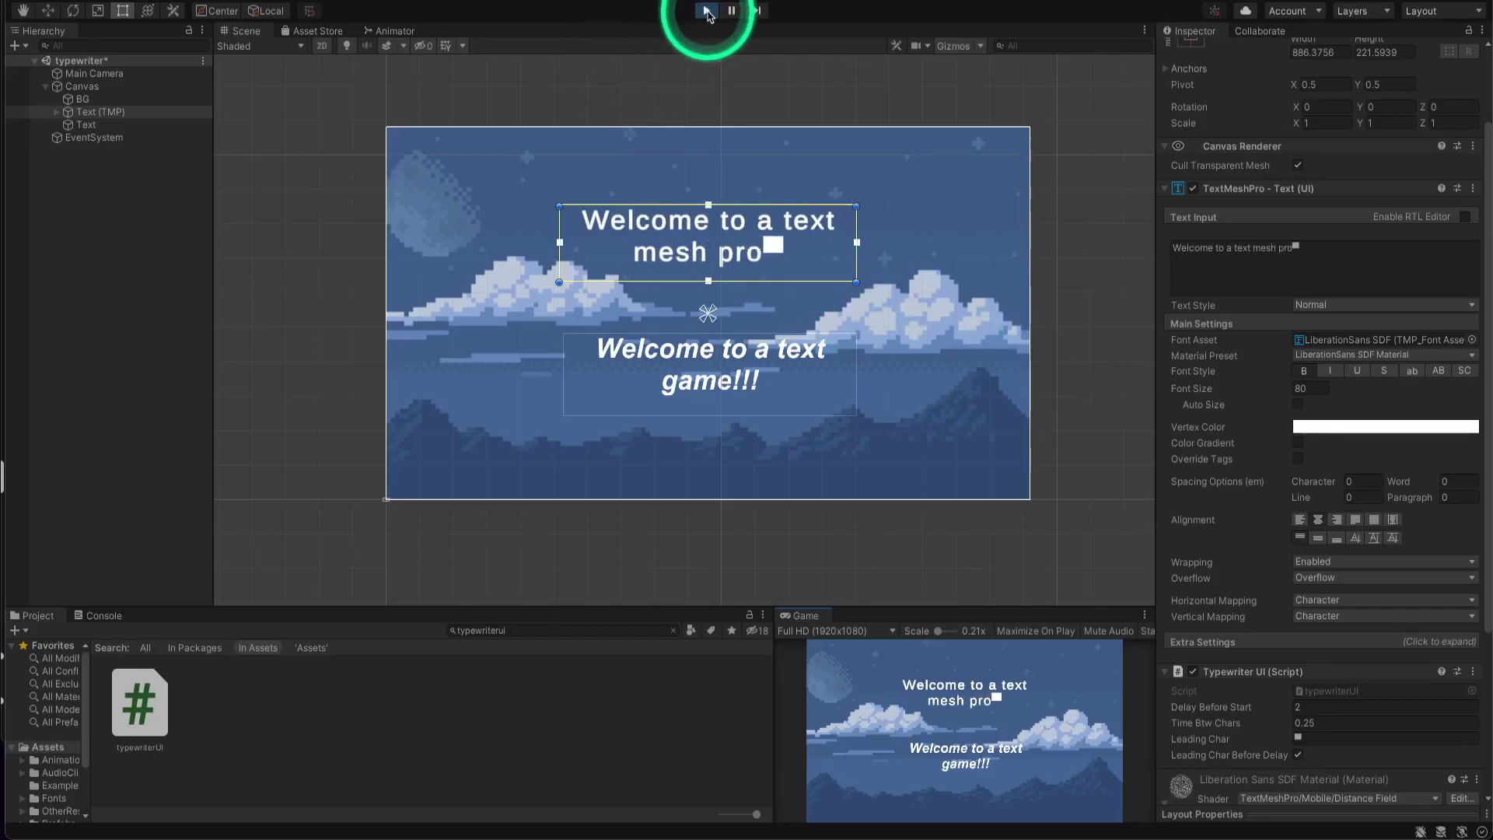
pyautogui.click(707, 11)
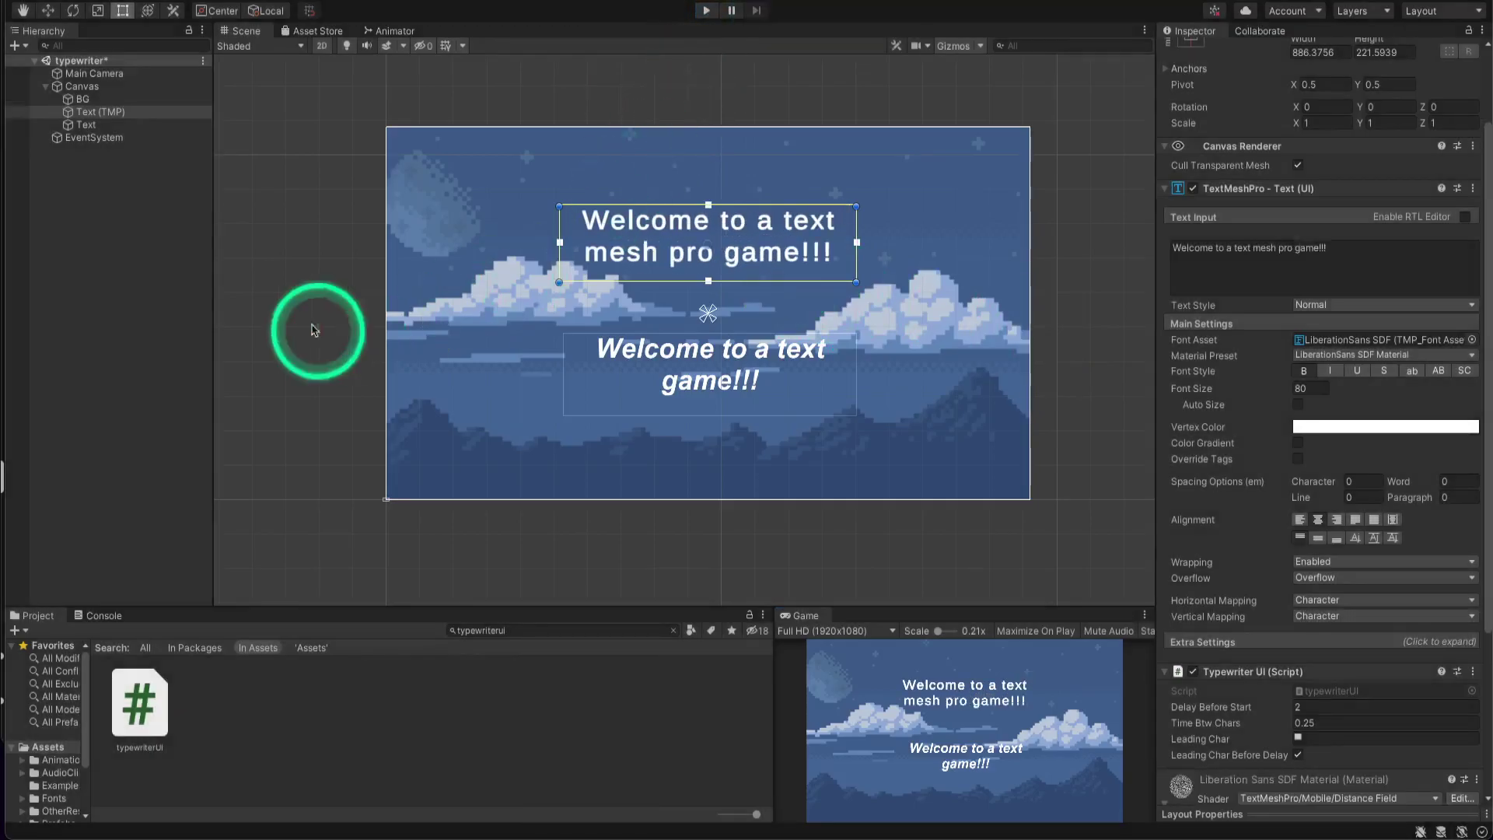
# Change the legacy Text to 'Welcome to a text game!!!' and attach the typewriterUI script.
pyautogui.click(166, 127)
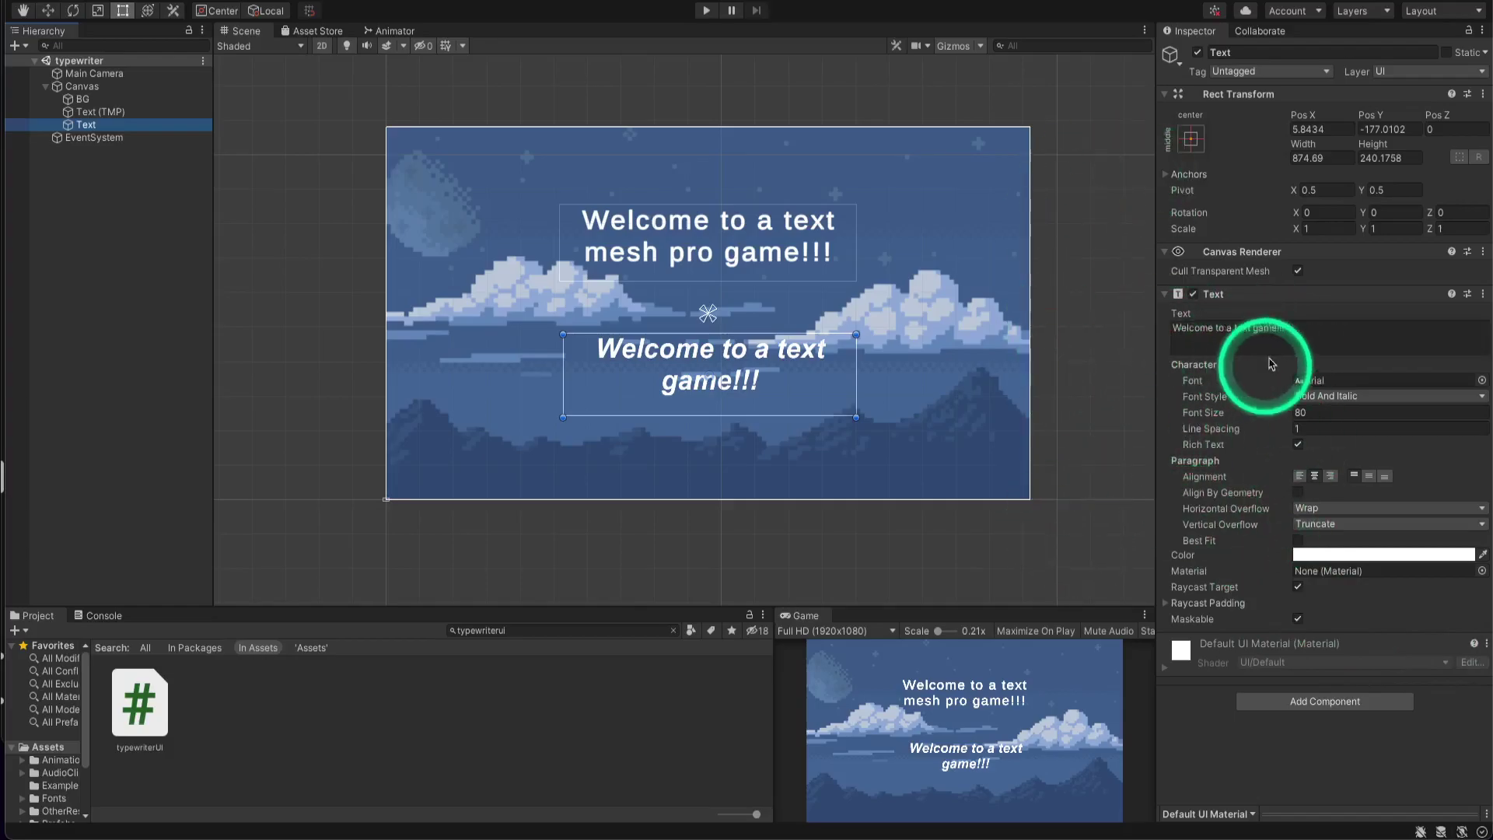
pyautogui.click(1316, 331)
pyautogui.write('!!!')
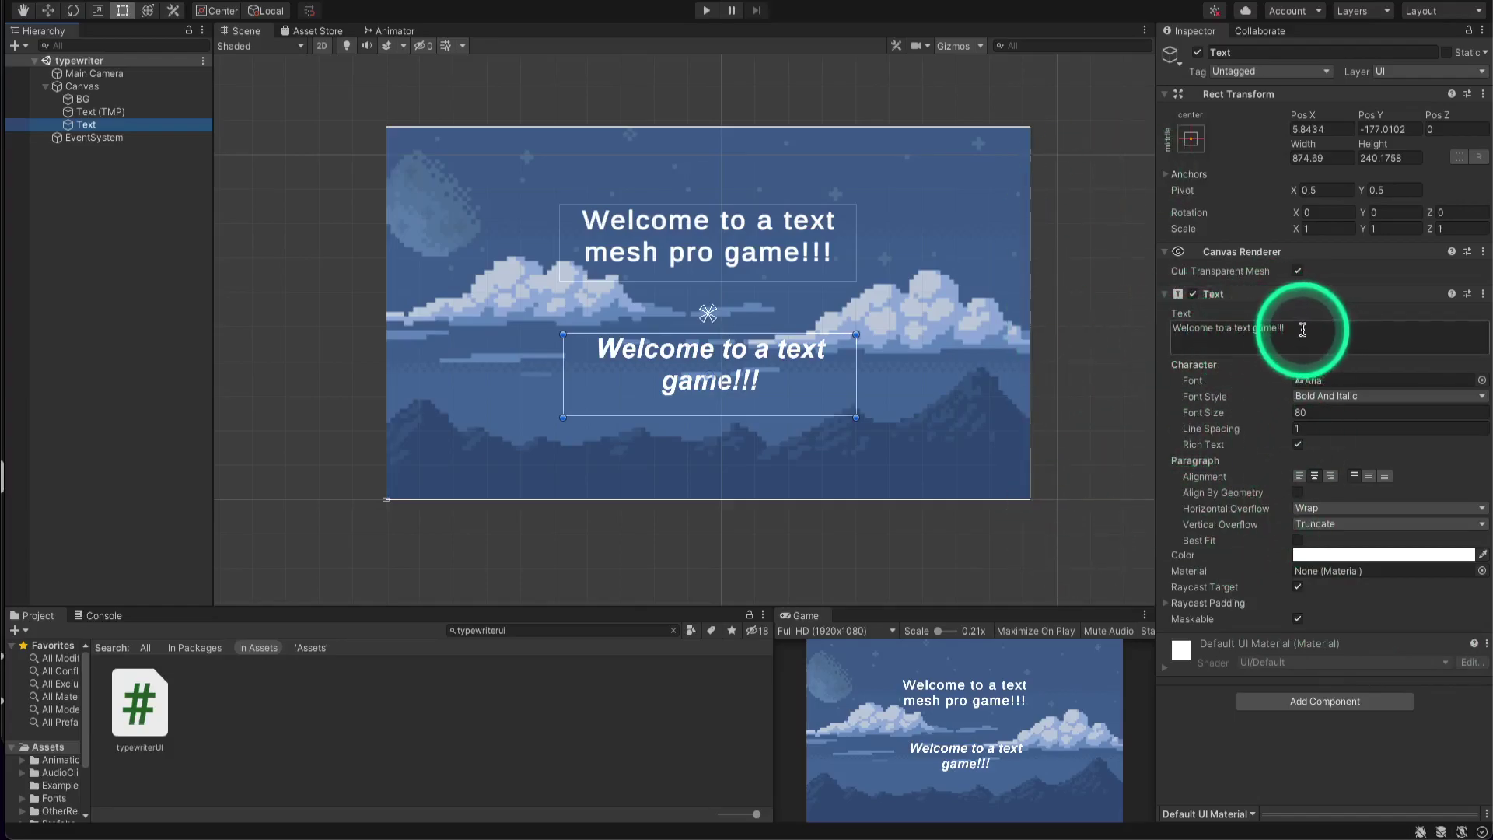
pyautogui.click(1304, 332)
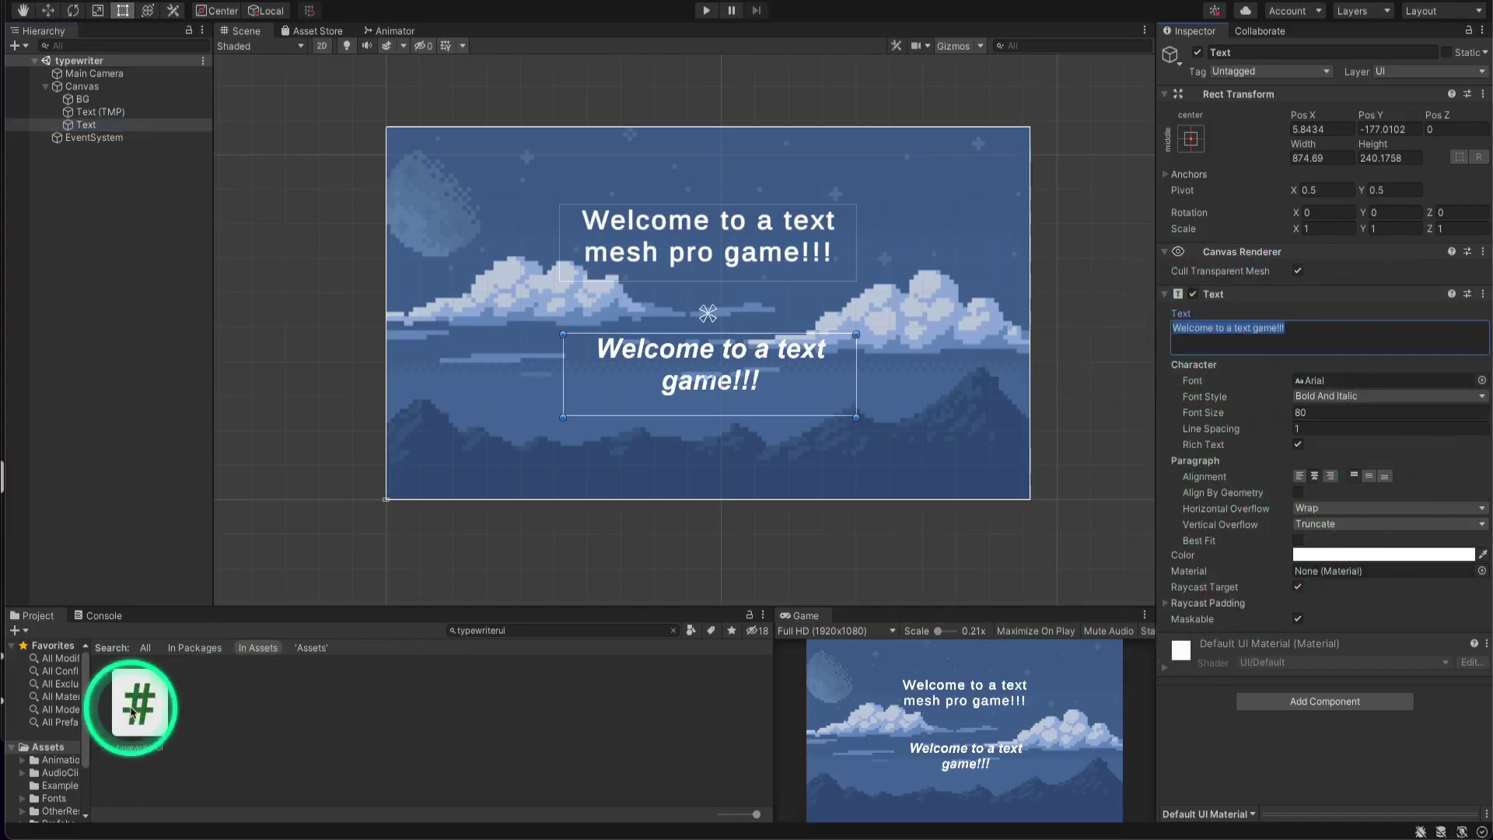
pyautogui.moveTo(136, 702); pyautogui.dragTo(1099, 743)
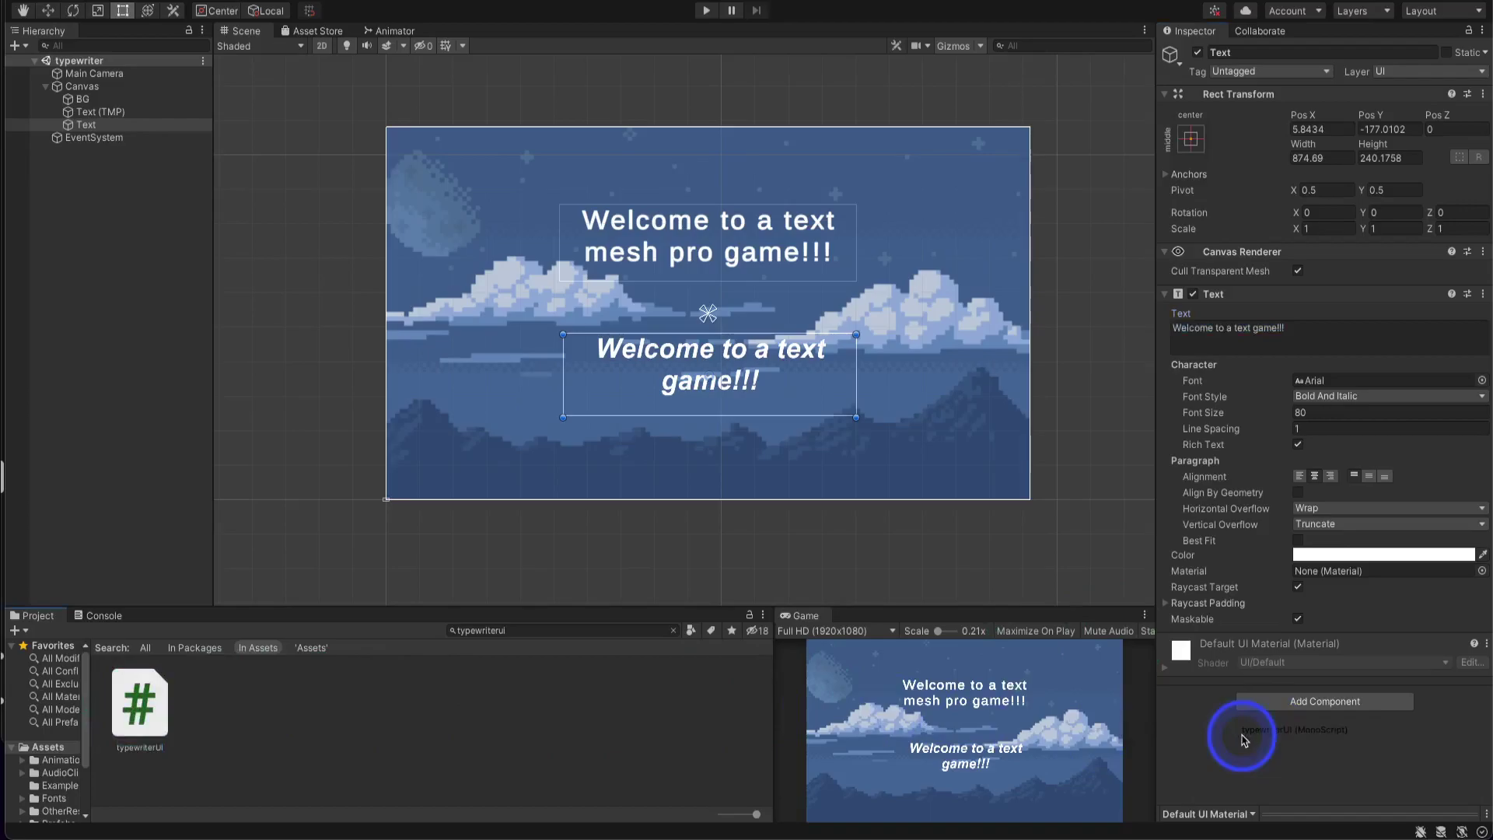
# Give the legacy Text's Typewriter UI delay 1, 0.5 between chars, '>' shown before delay.
pyautogui.moveTo(1236, 632); pyautogui.dragTo(1237, 631)
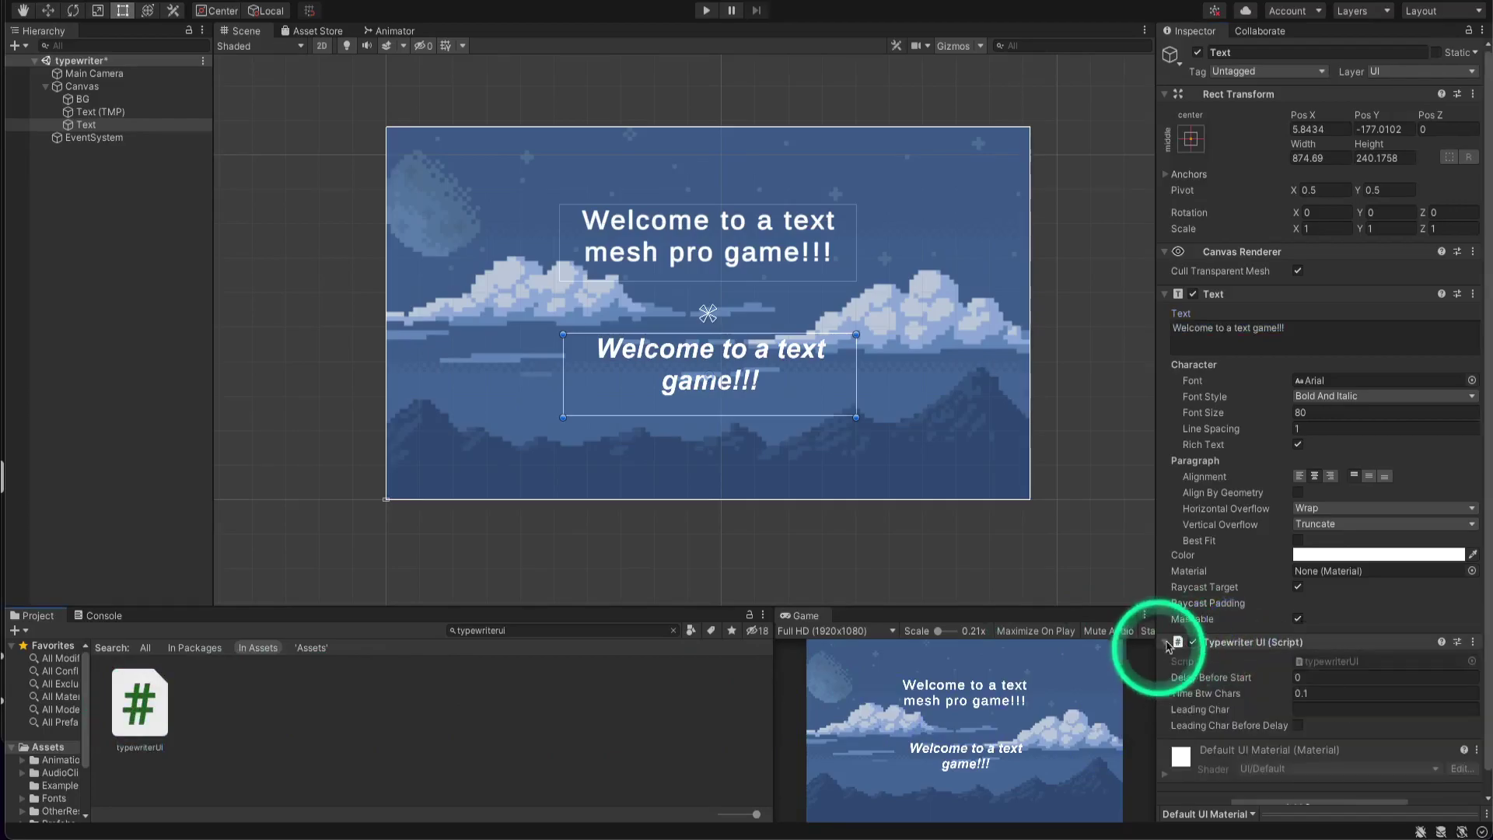
pyautogui.scroll(-1, 1259, 591)
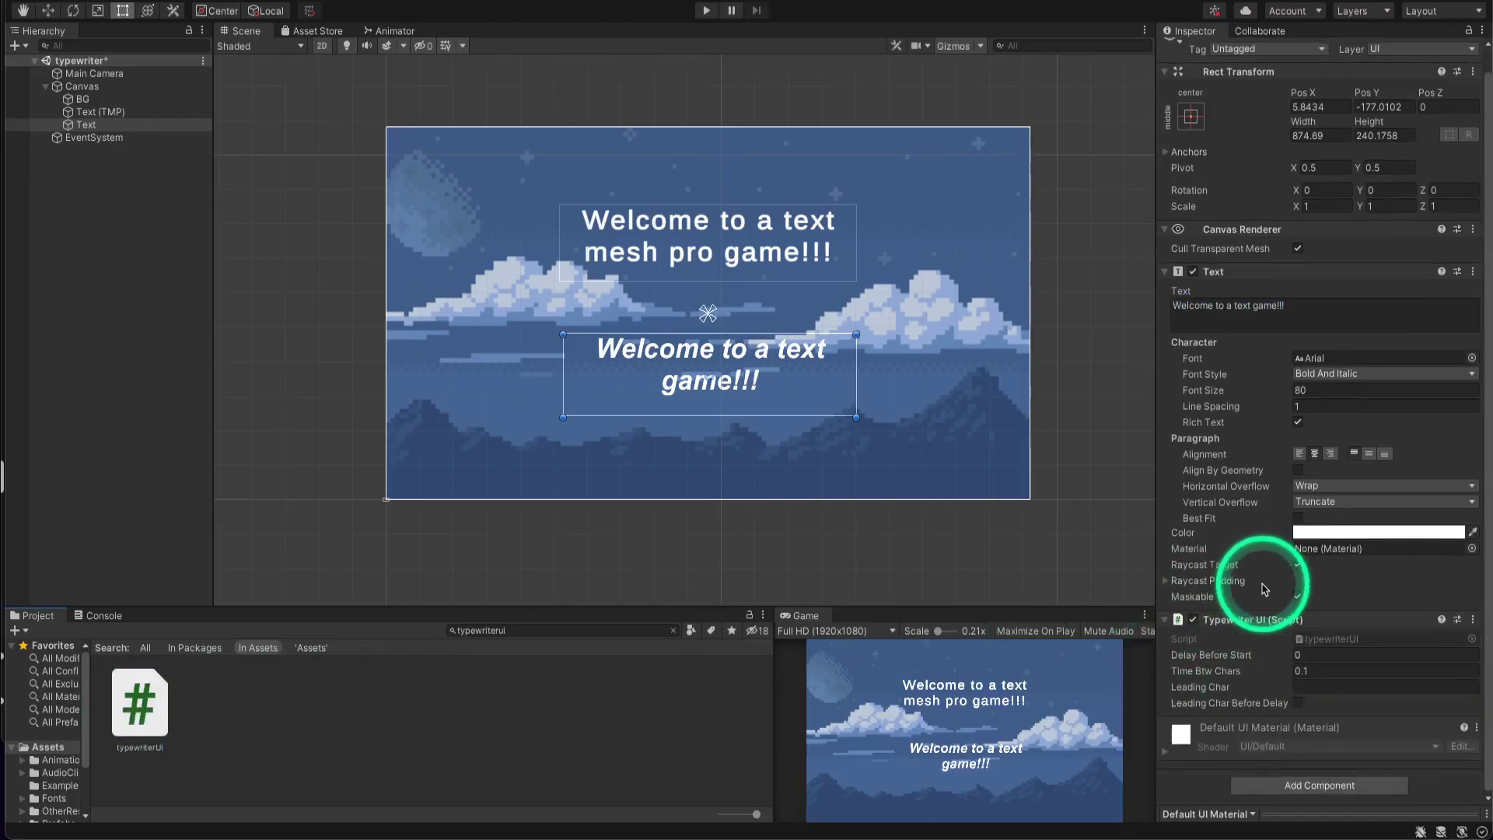
pyautogui.click(1321, 653)
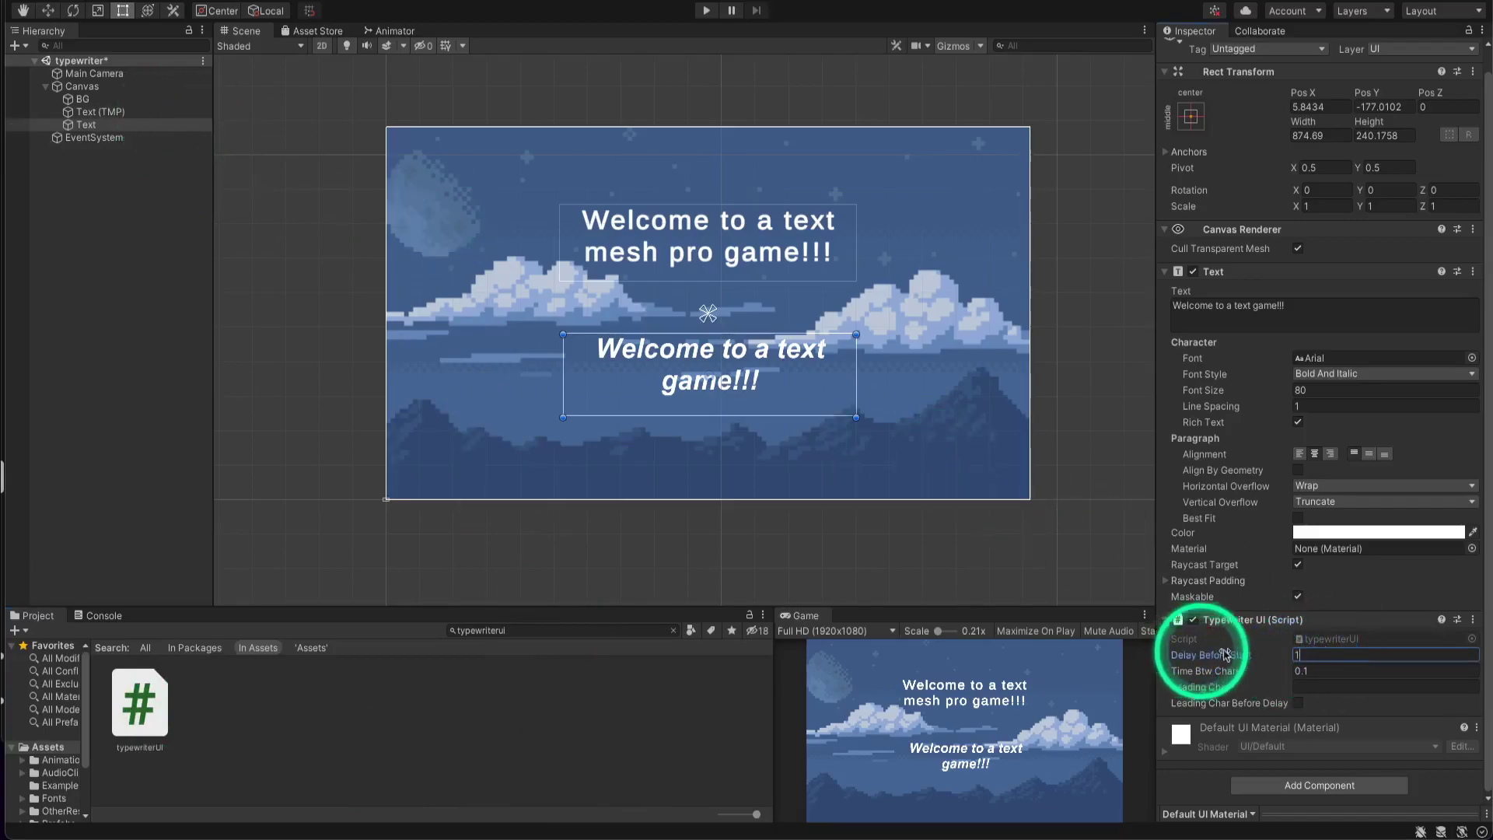
pyautogui.click(1320, 672)
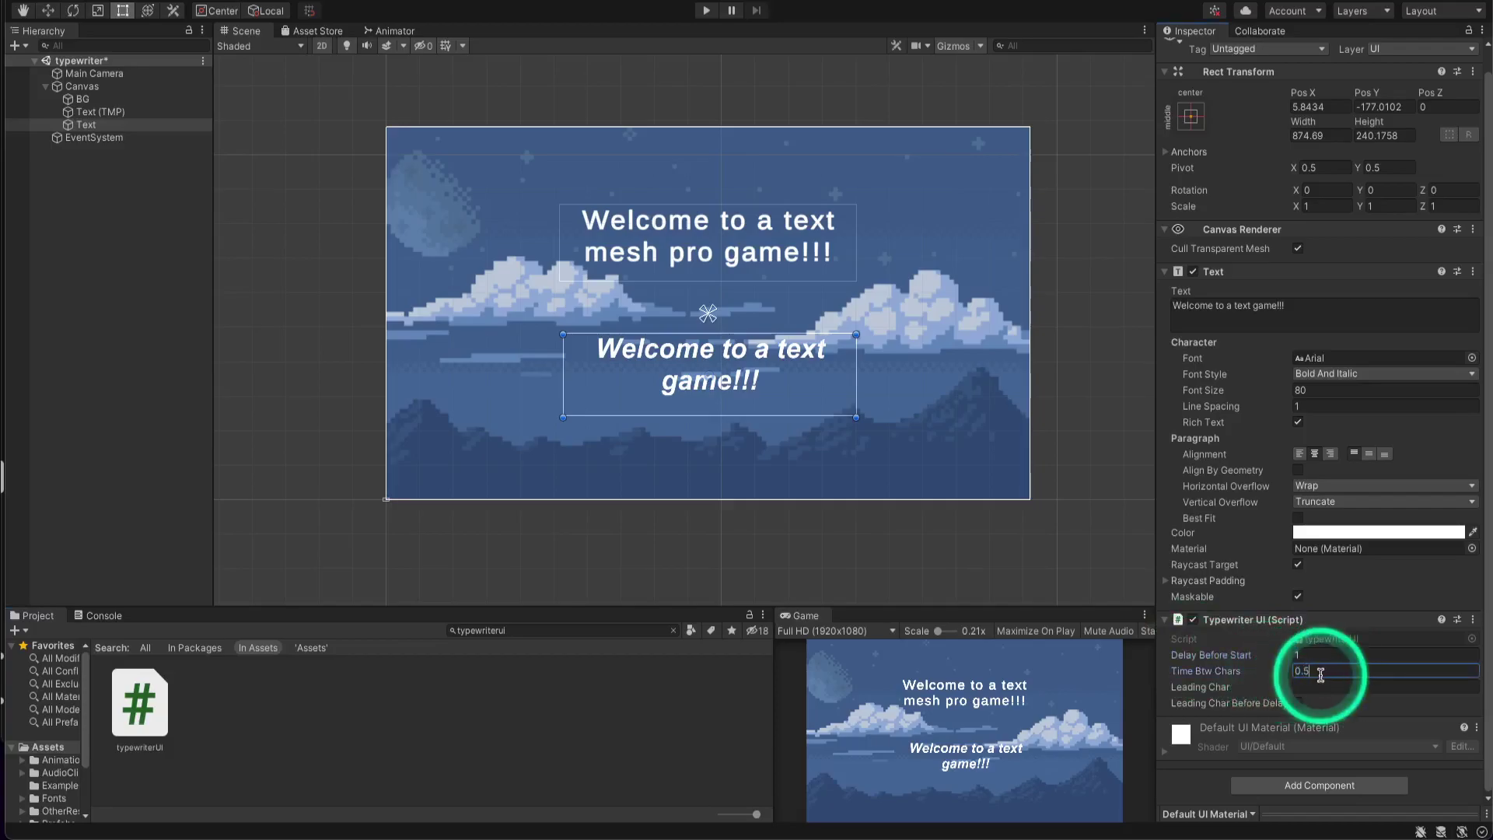
pyautogui.click(1314, 688)
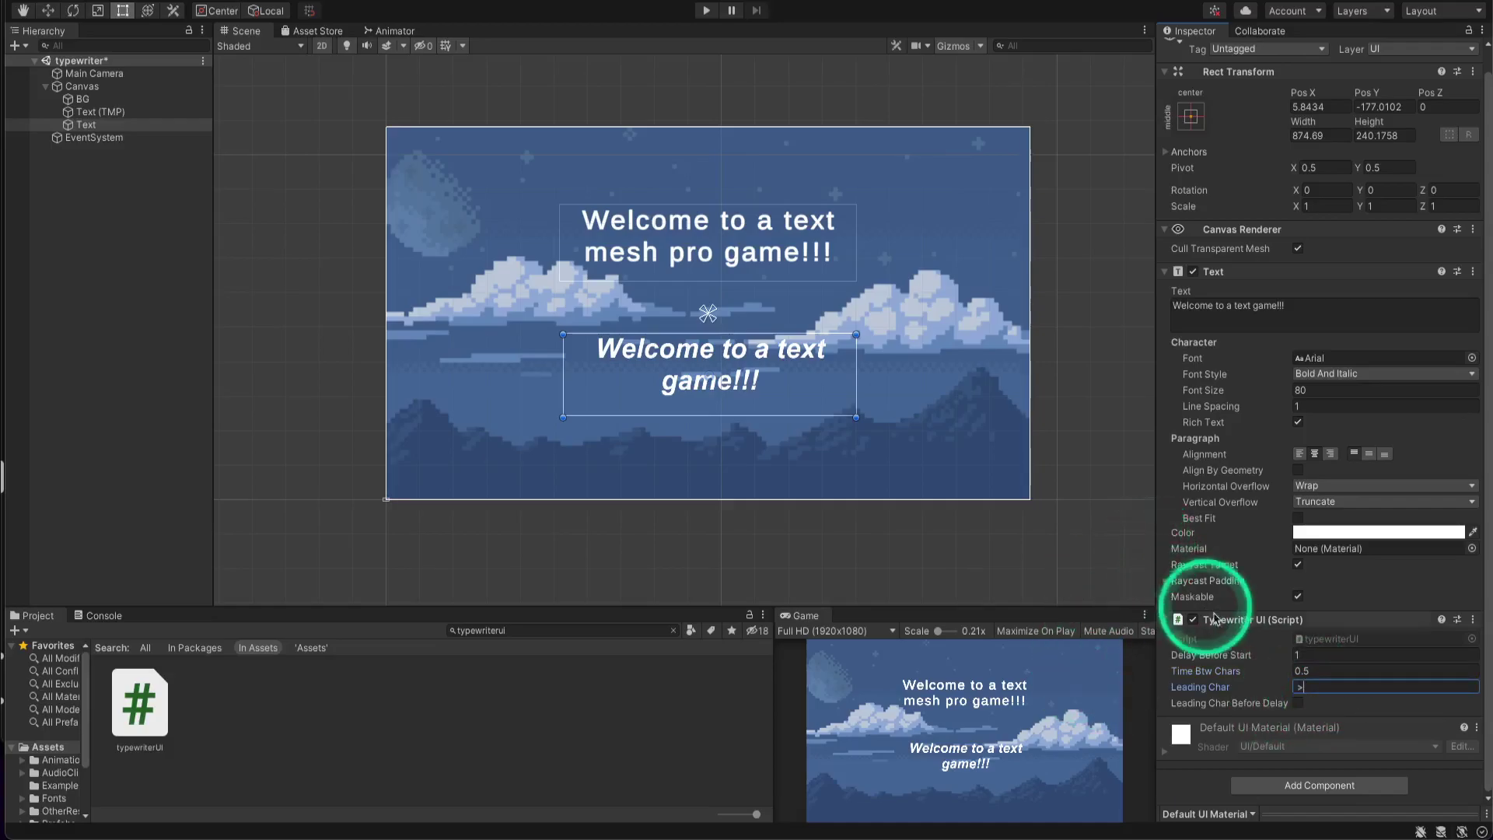
pyautogui.click(1300, 704)
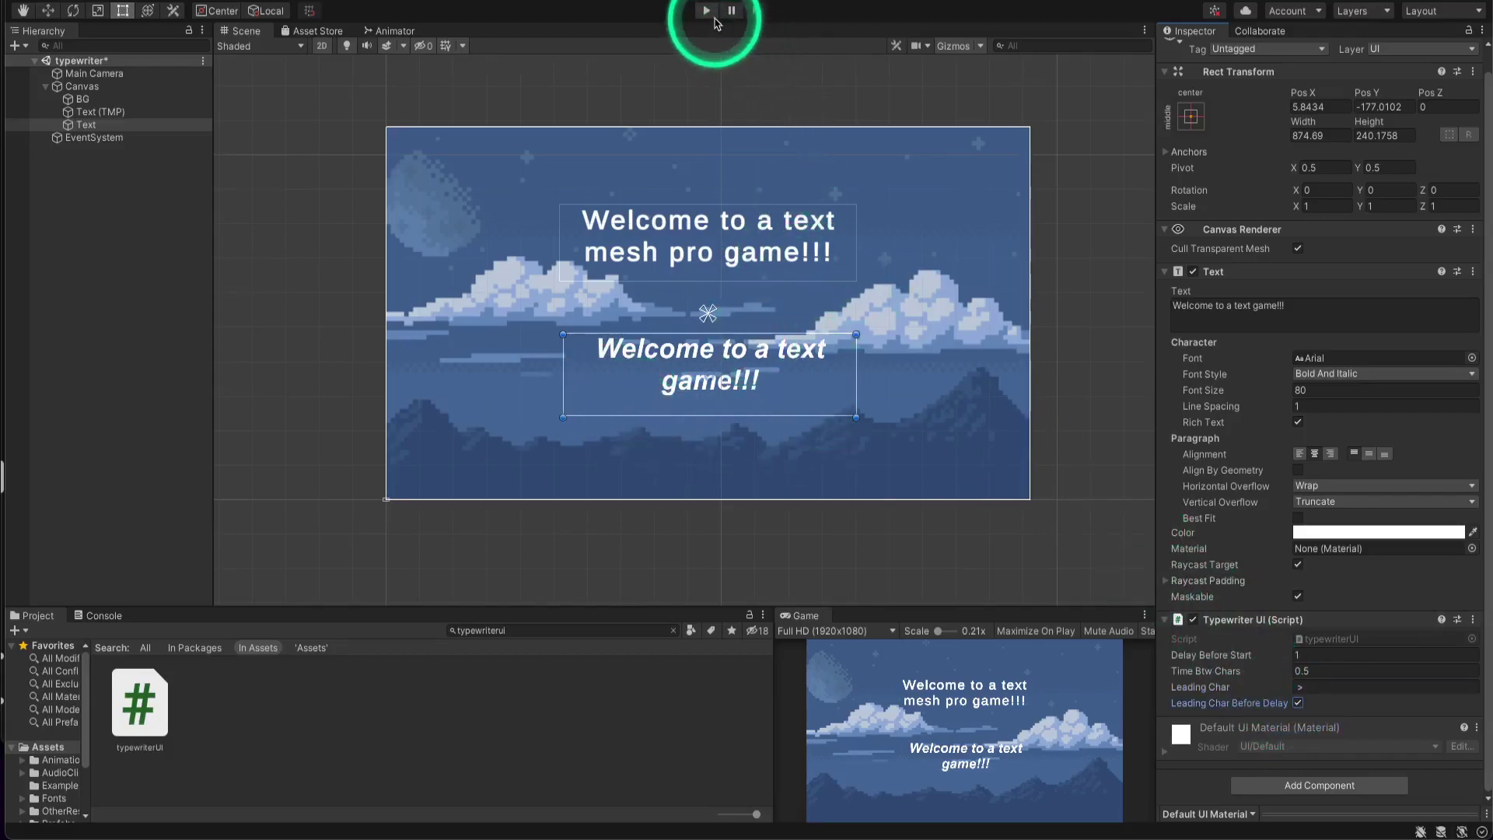
# Play the scene to watch both welcome lines type out with their block and '>' leading characters.
pyautogui.click(714, 19)
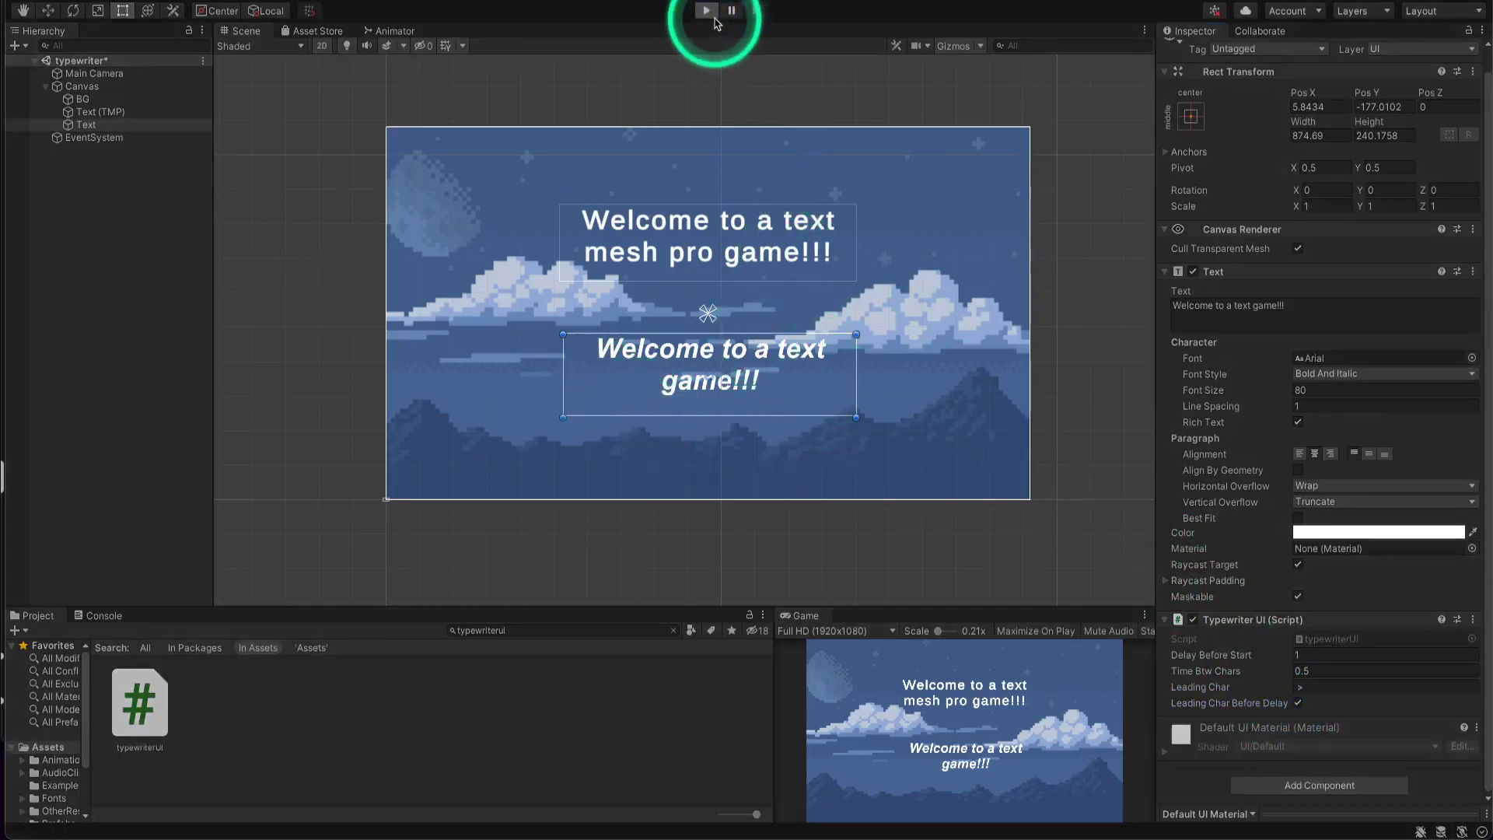